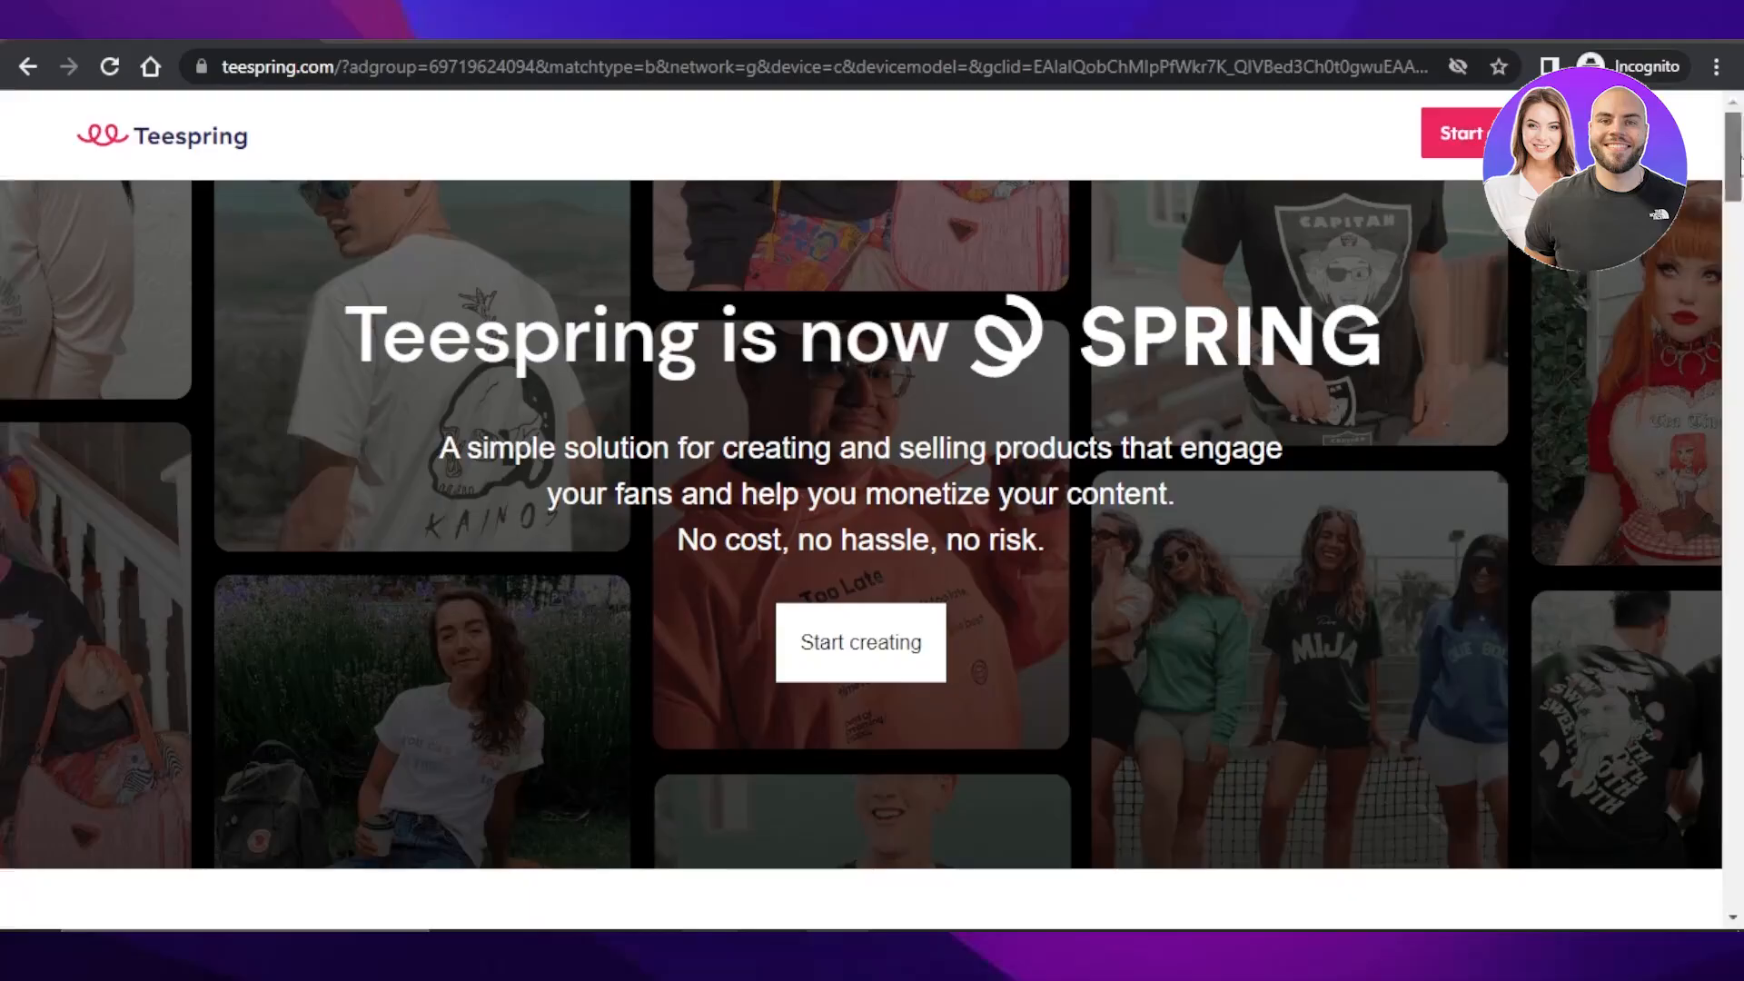
Step: Look through the Teespring homepage, from the Spring banner through the recommendations, staff picks, trending items, featured creators and bulk order offer
mouse_move(1740, 193)
mouse_down()
mouse_move(1740, 511)
mouse_move(1740, 168)
mouse_up()
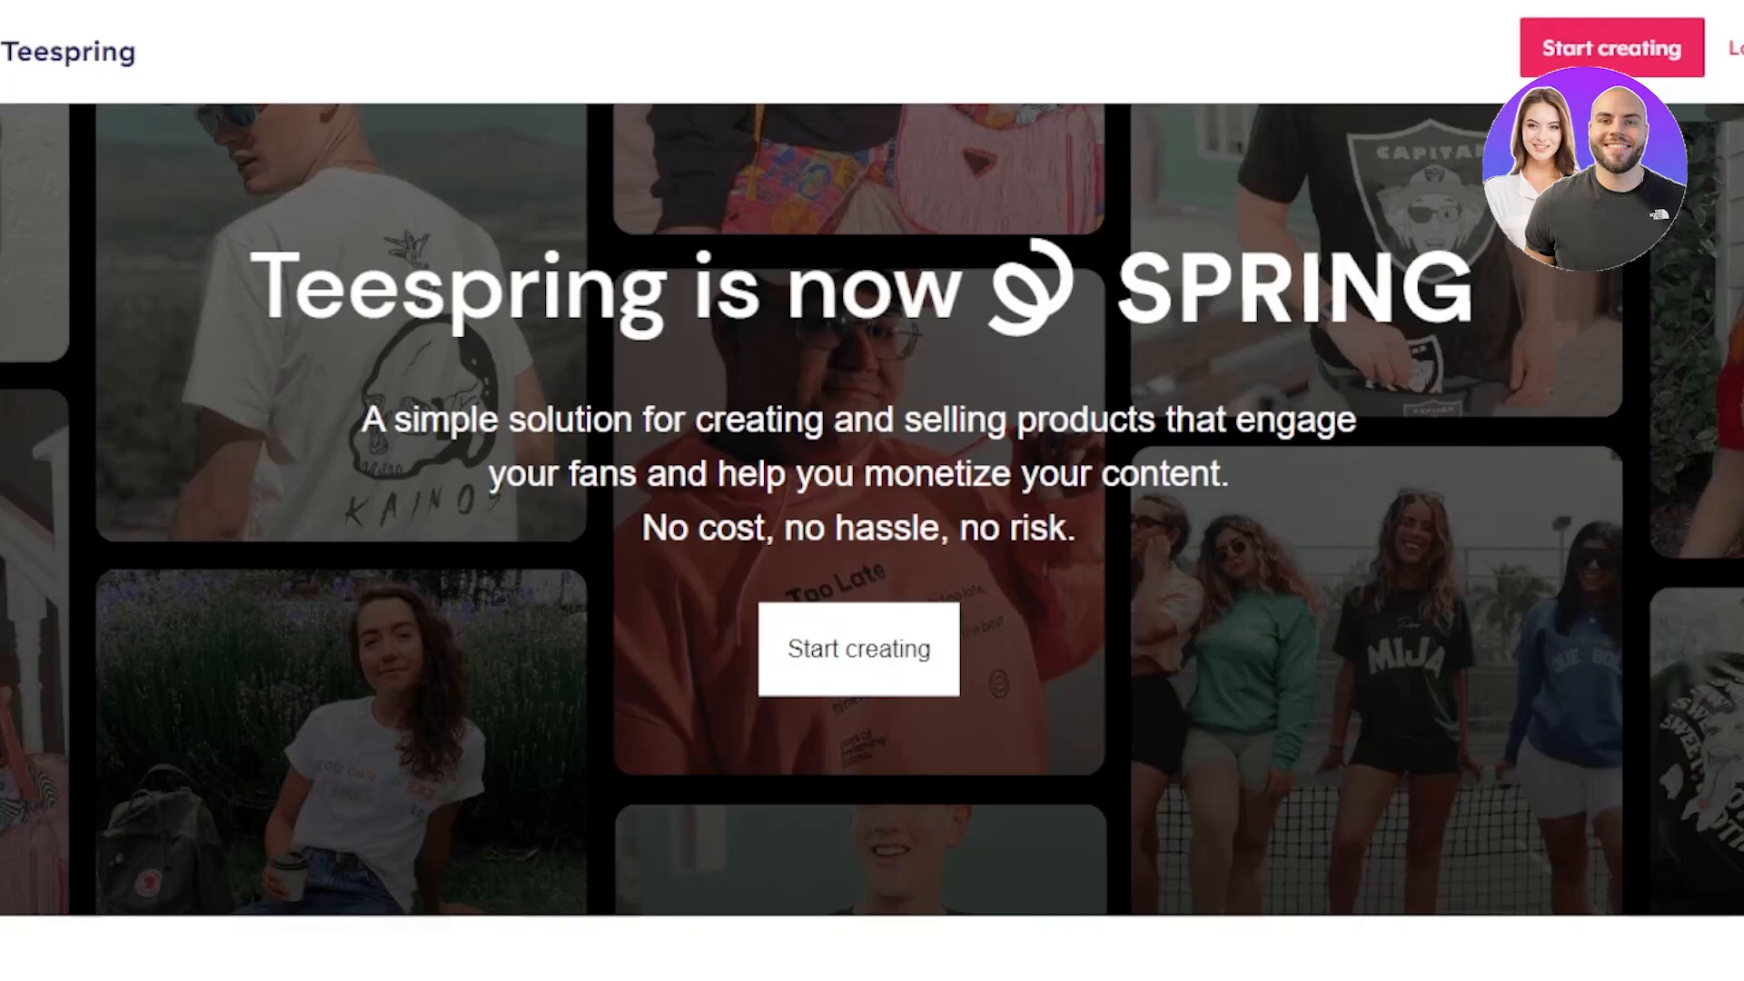
scroll(872, 491, down, 8)
scroll(872, 491, down, 9)
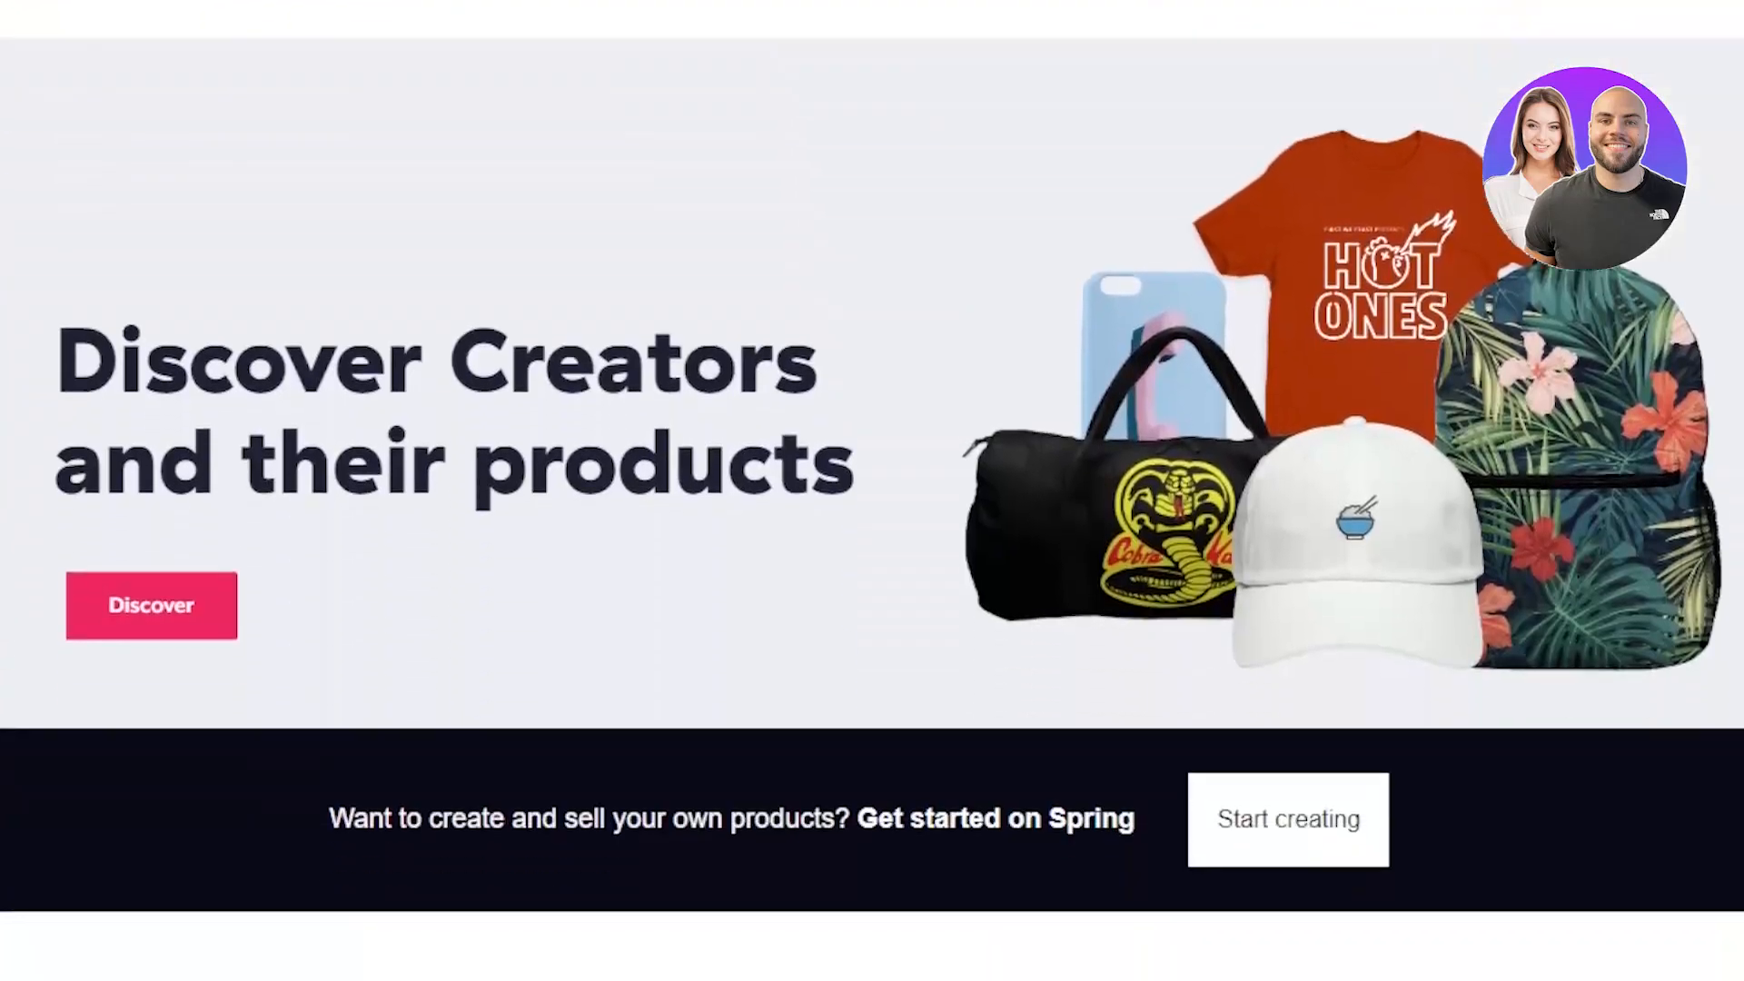
scroll(872, 491, down, 2)
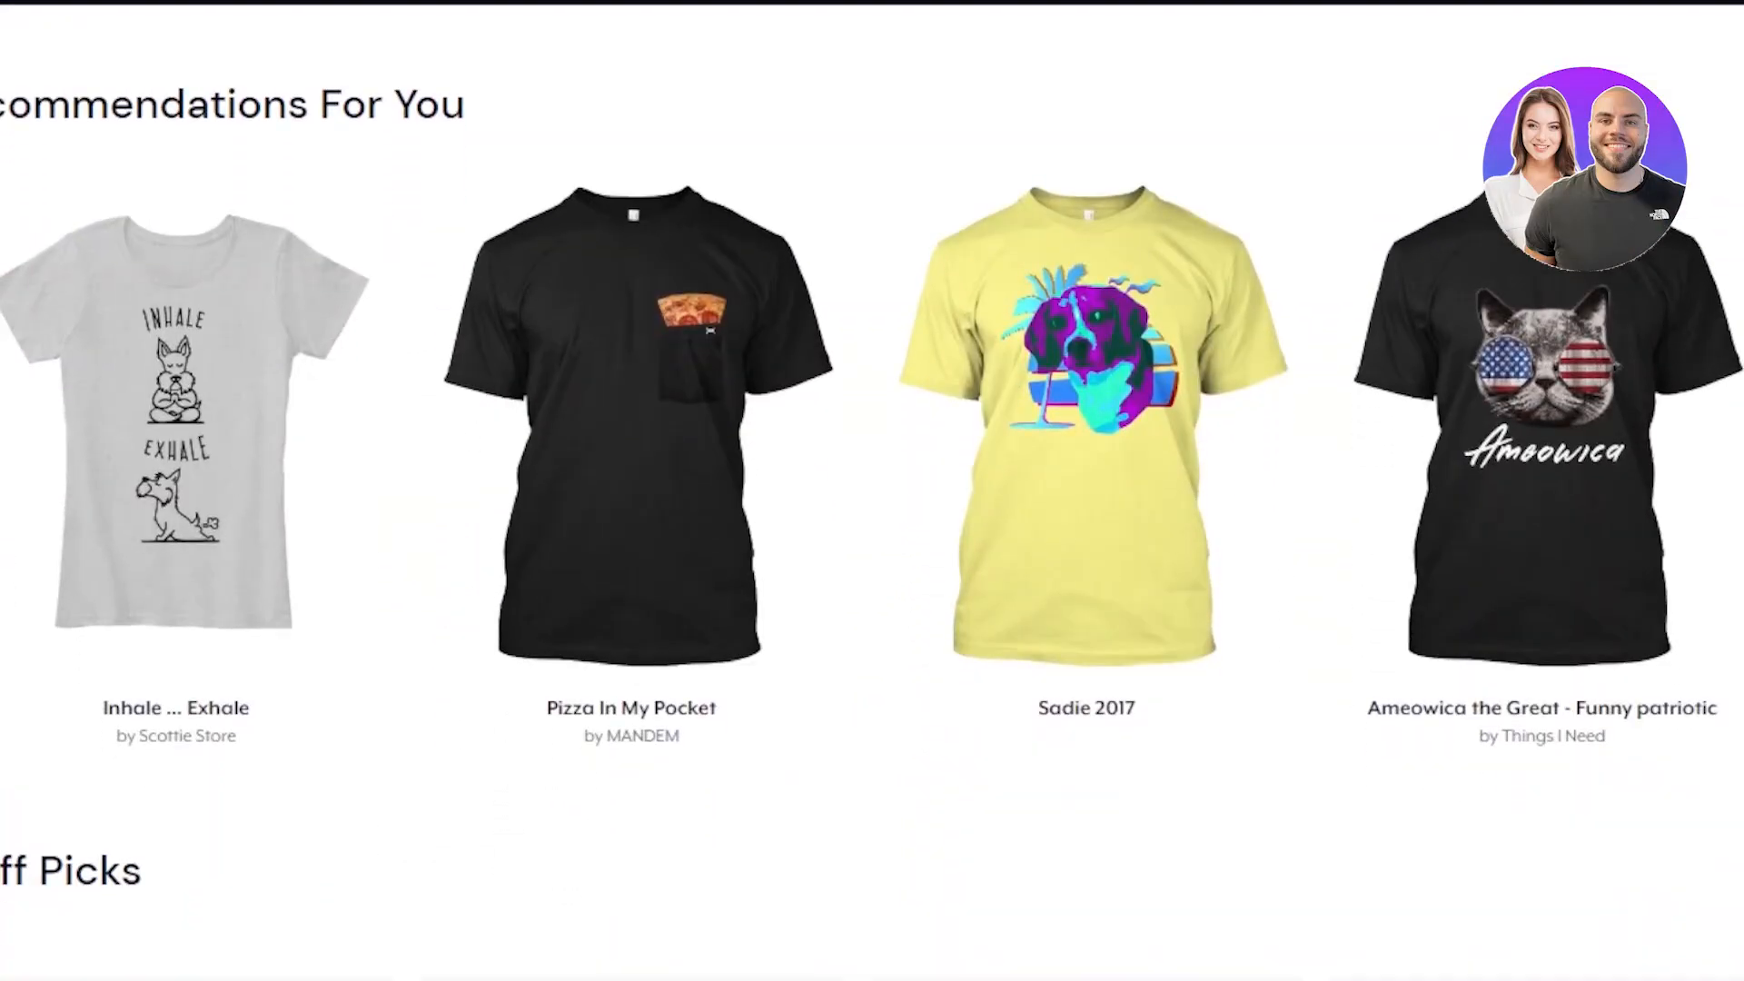
scroll(872, 490, down, 10)
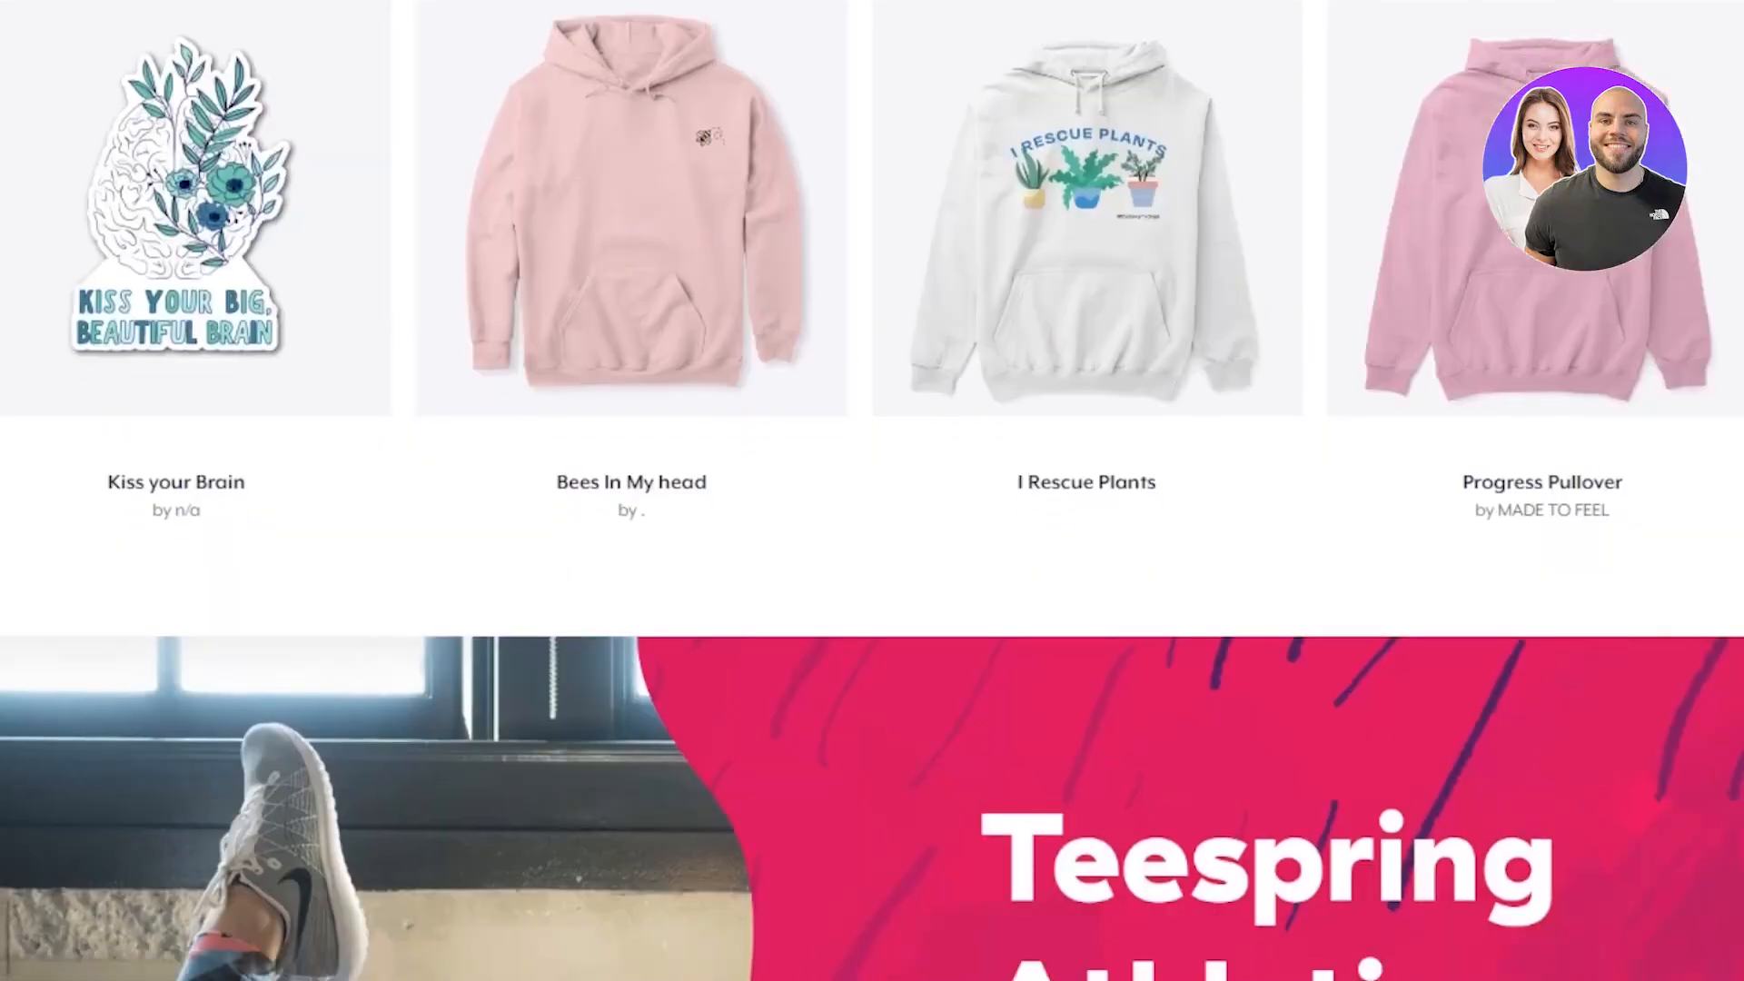
scroll(872, 491, down, 6)
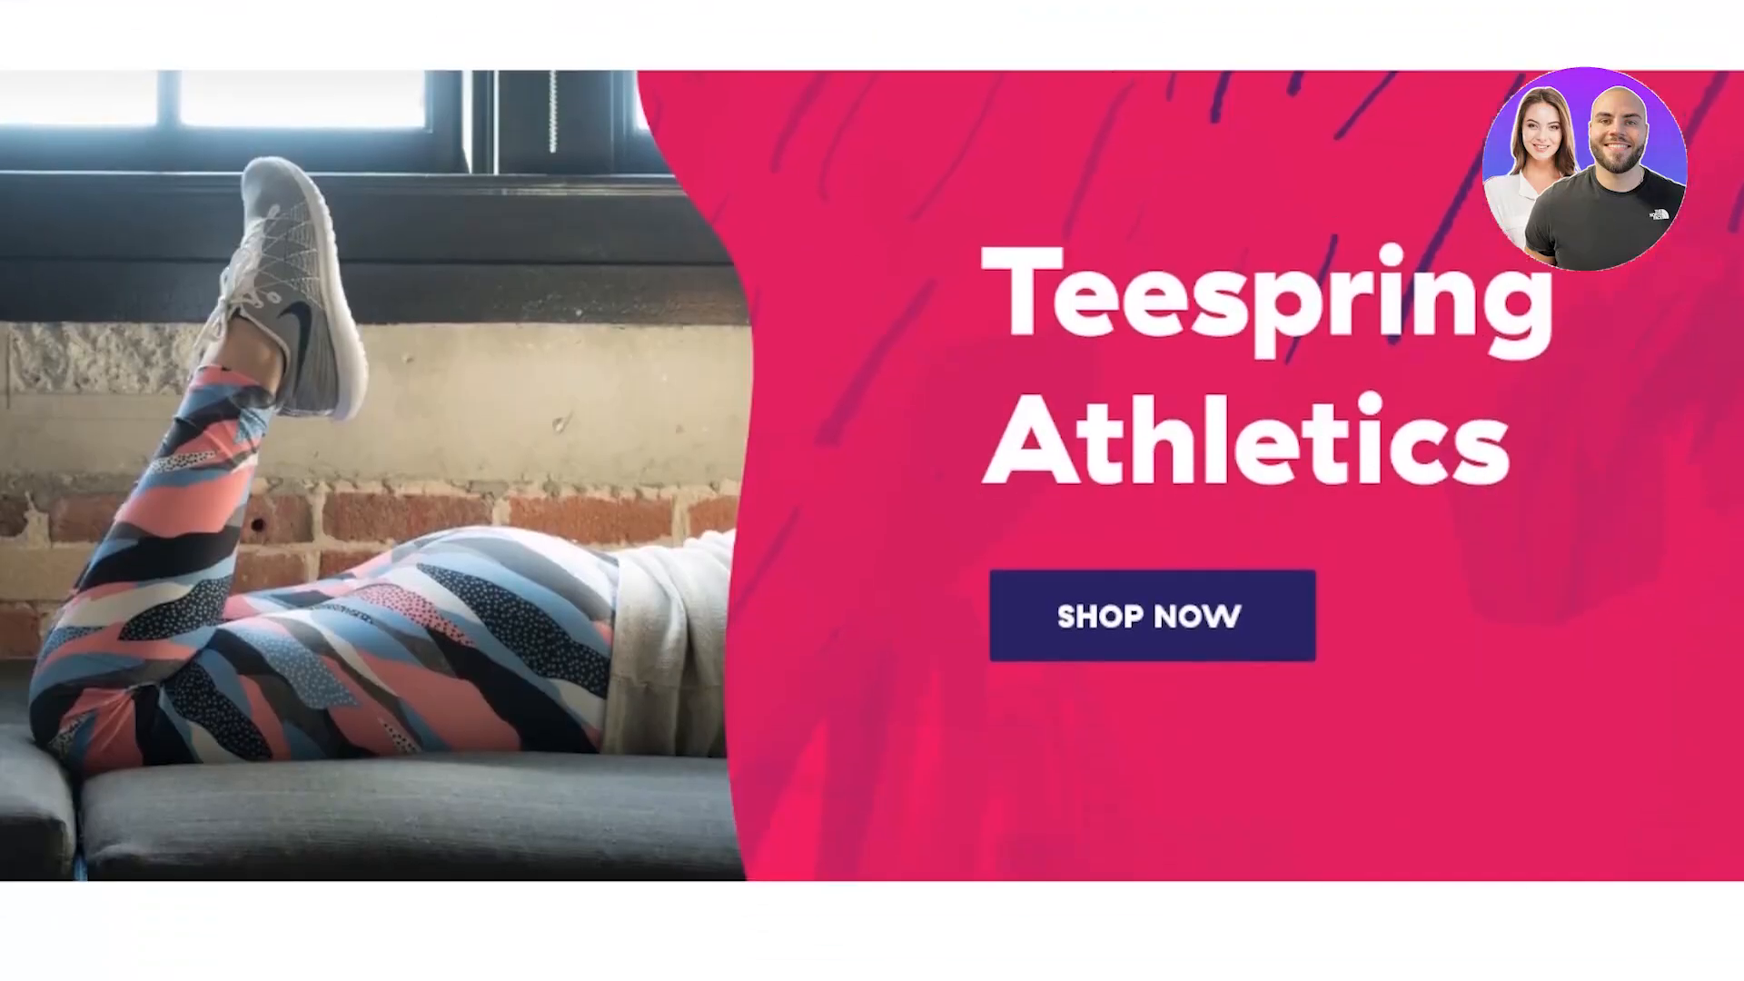
scroll(872, 491, up, 7)
scroll(872, 490, down, 18)
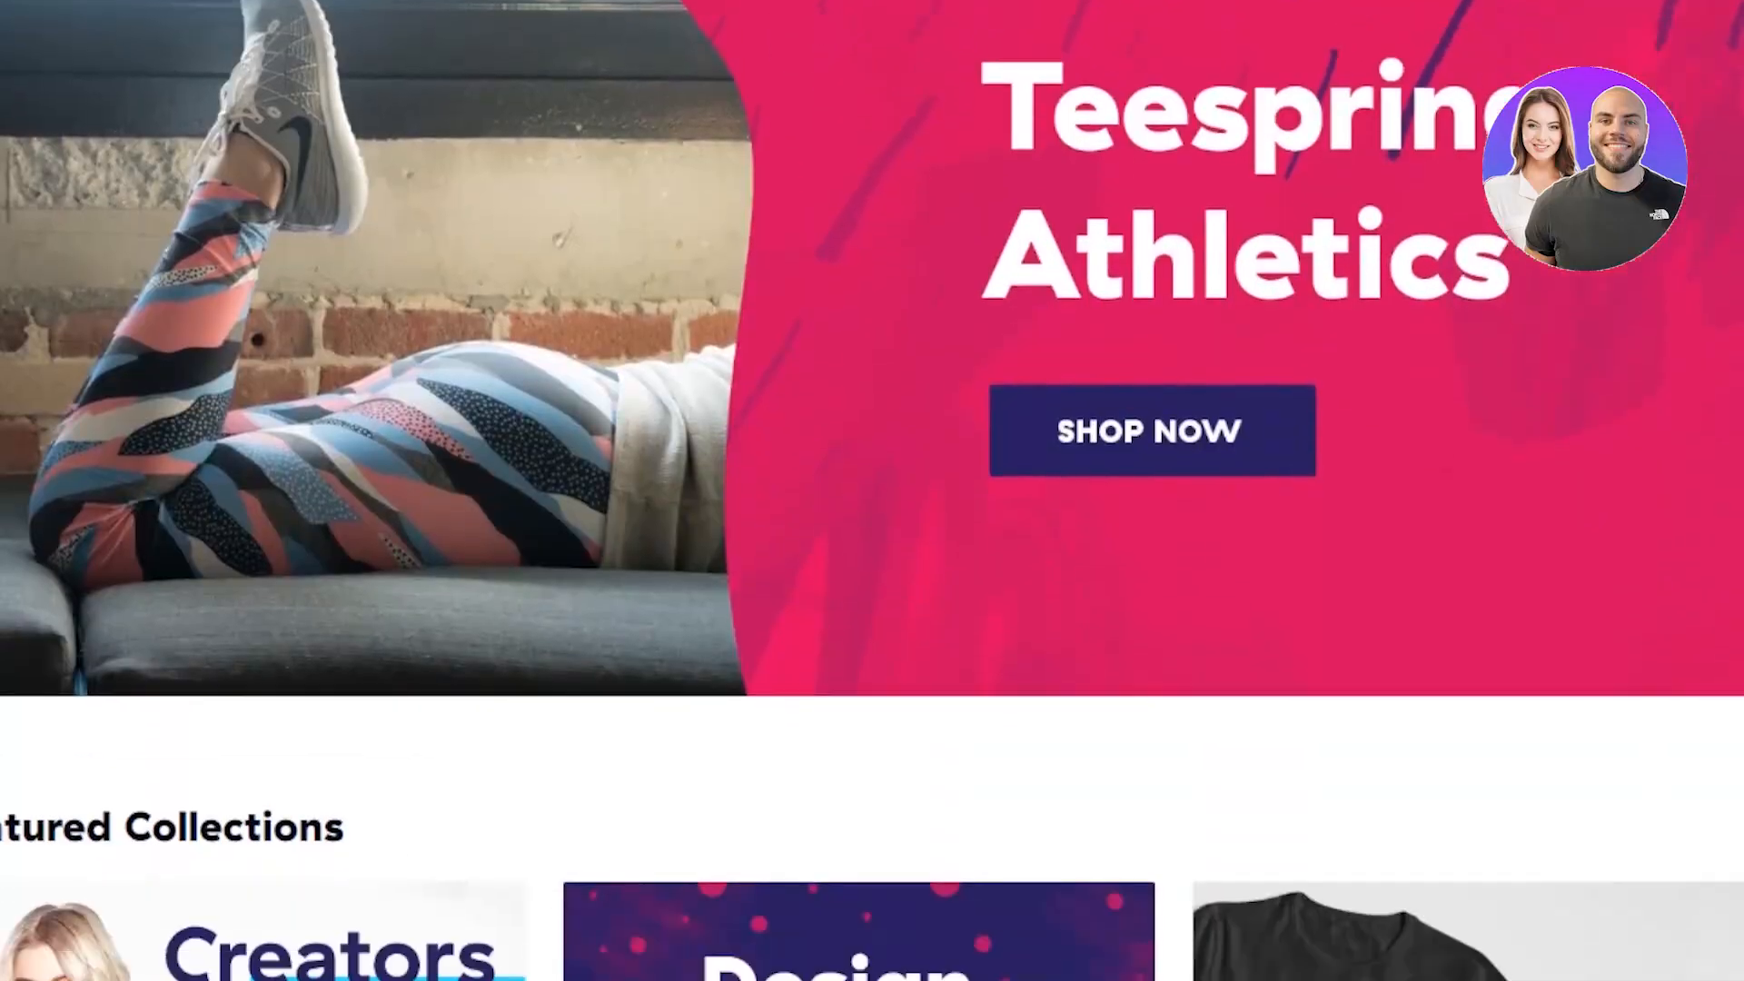
scroll(872, 490, down, 6)
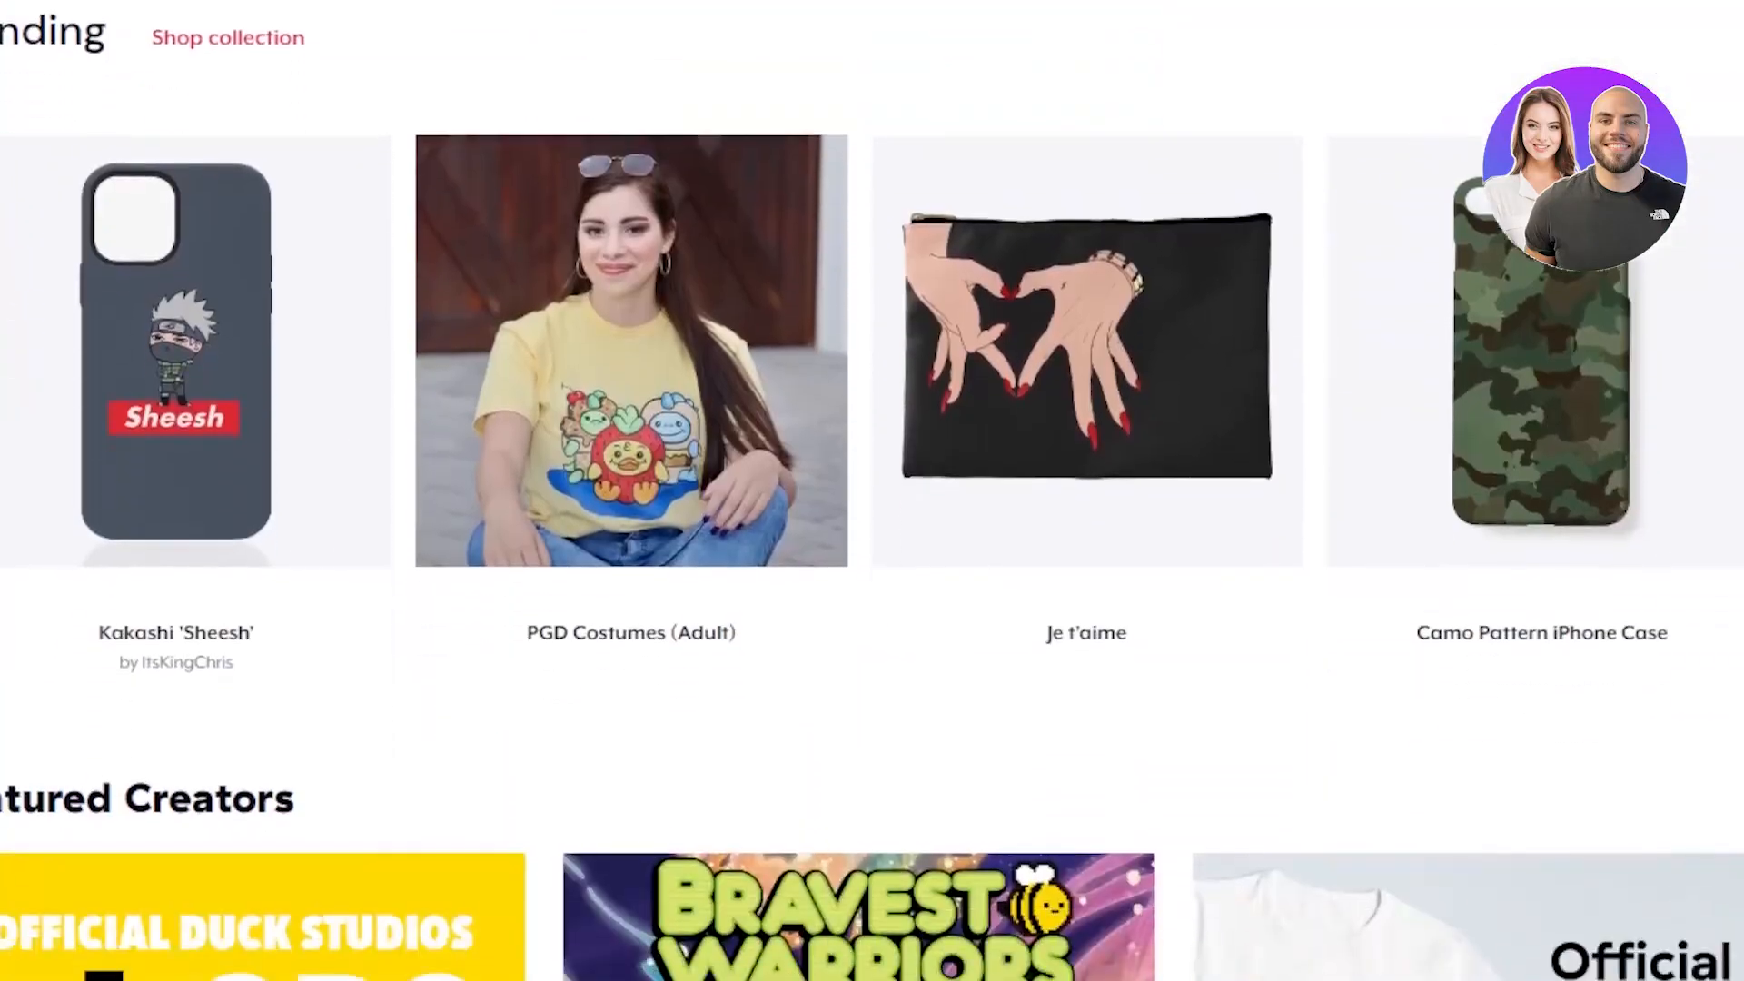
scroll(872, 490, down, 12)
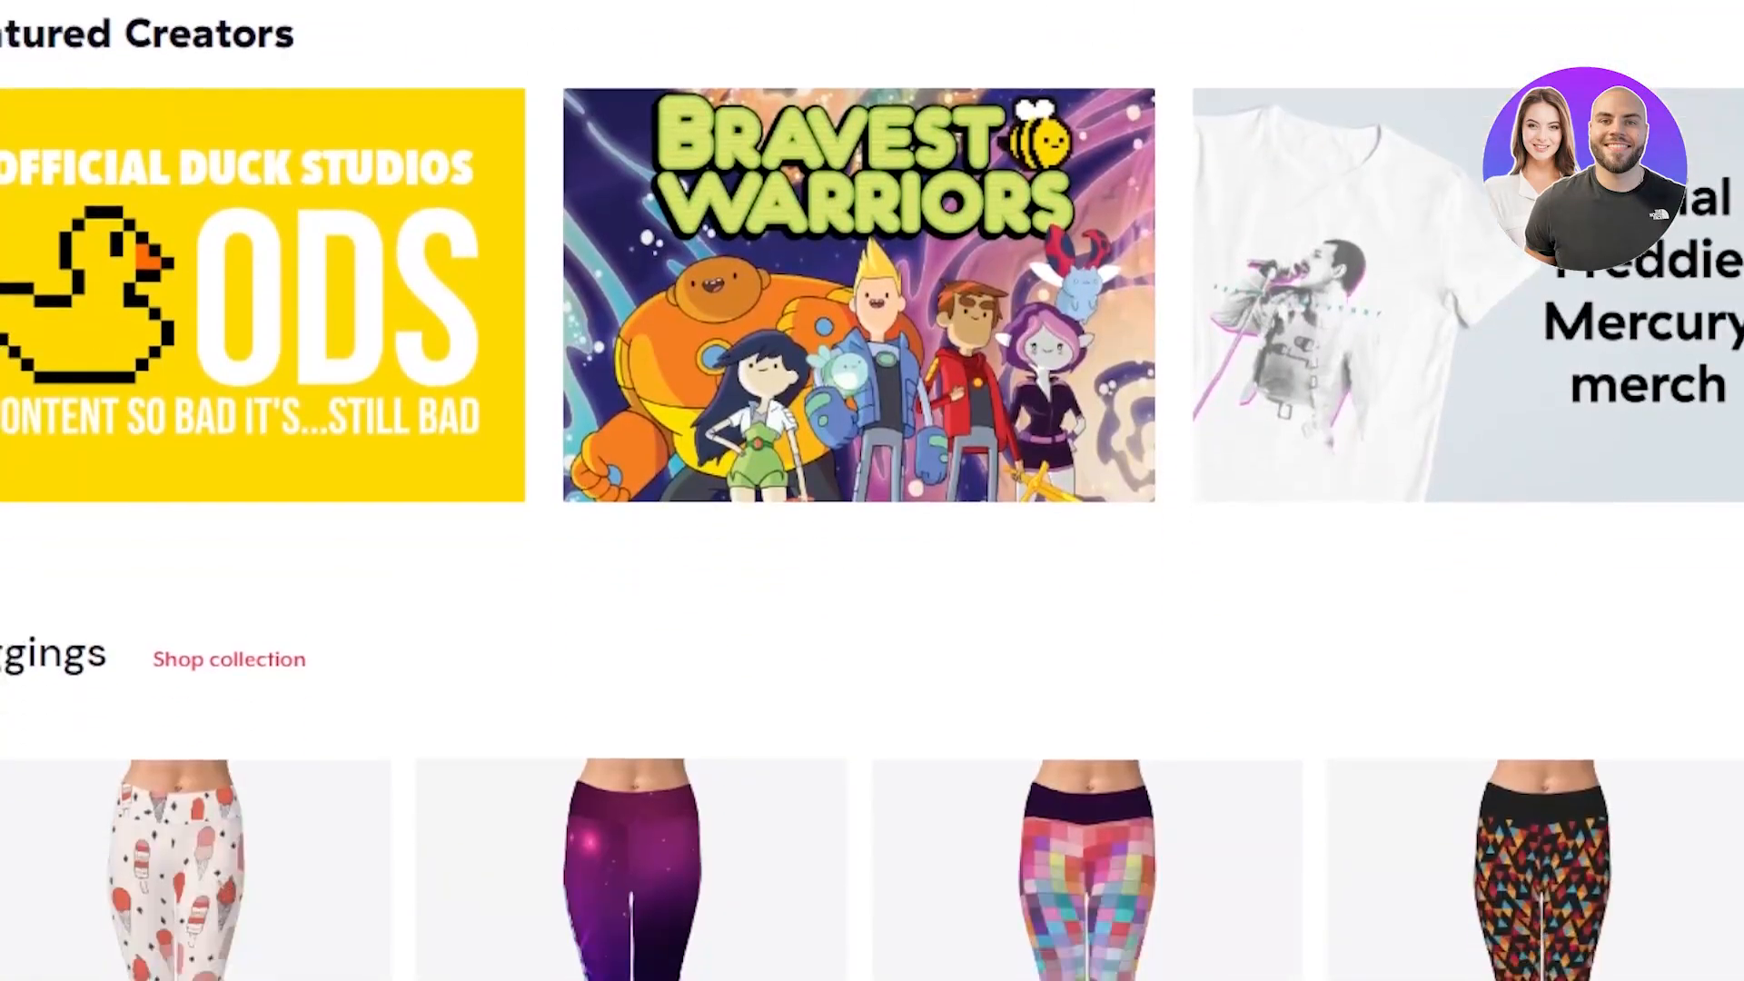
scroll(872, 491, down, 12)
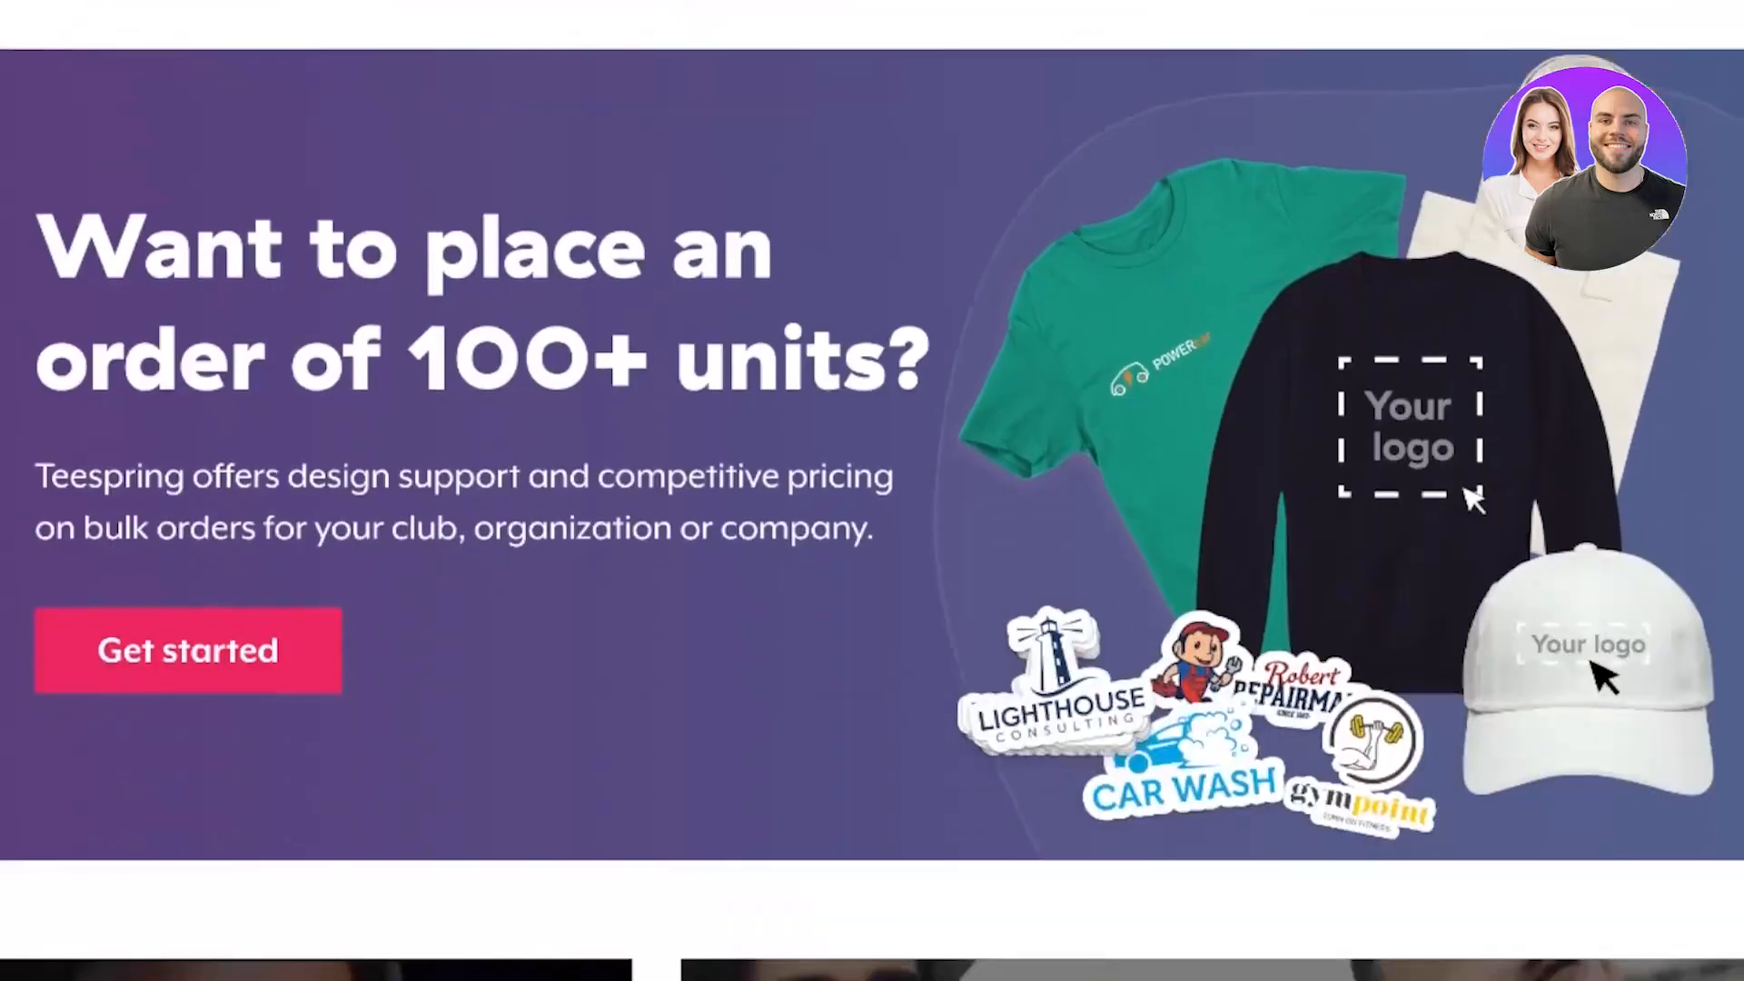
scroll(872, 490, down, 7)
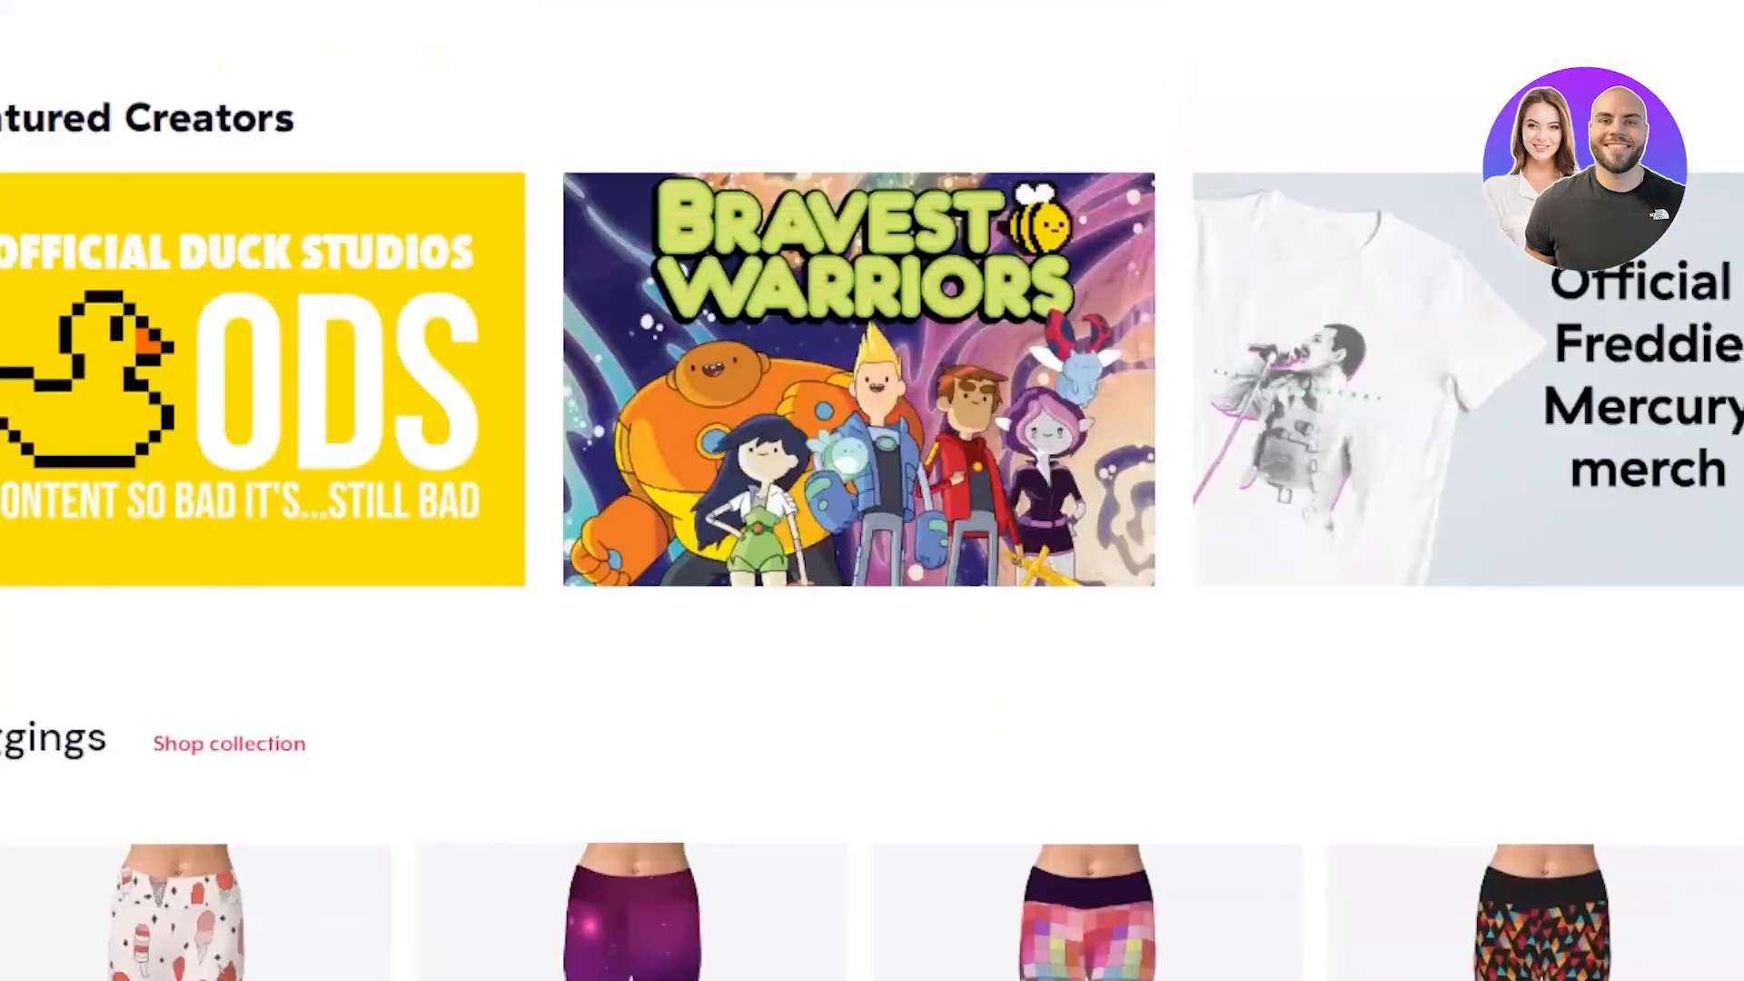
scroll(872, 491, up, 4)
scroll(871, 491, up, 9)
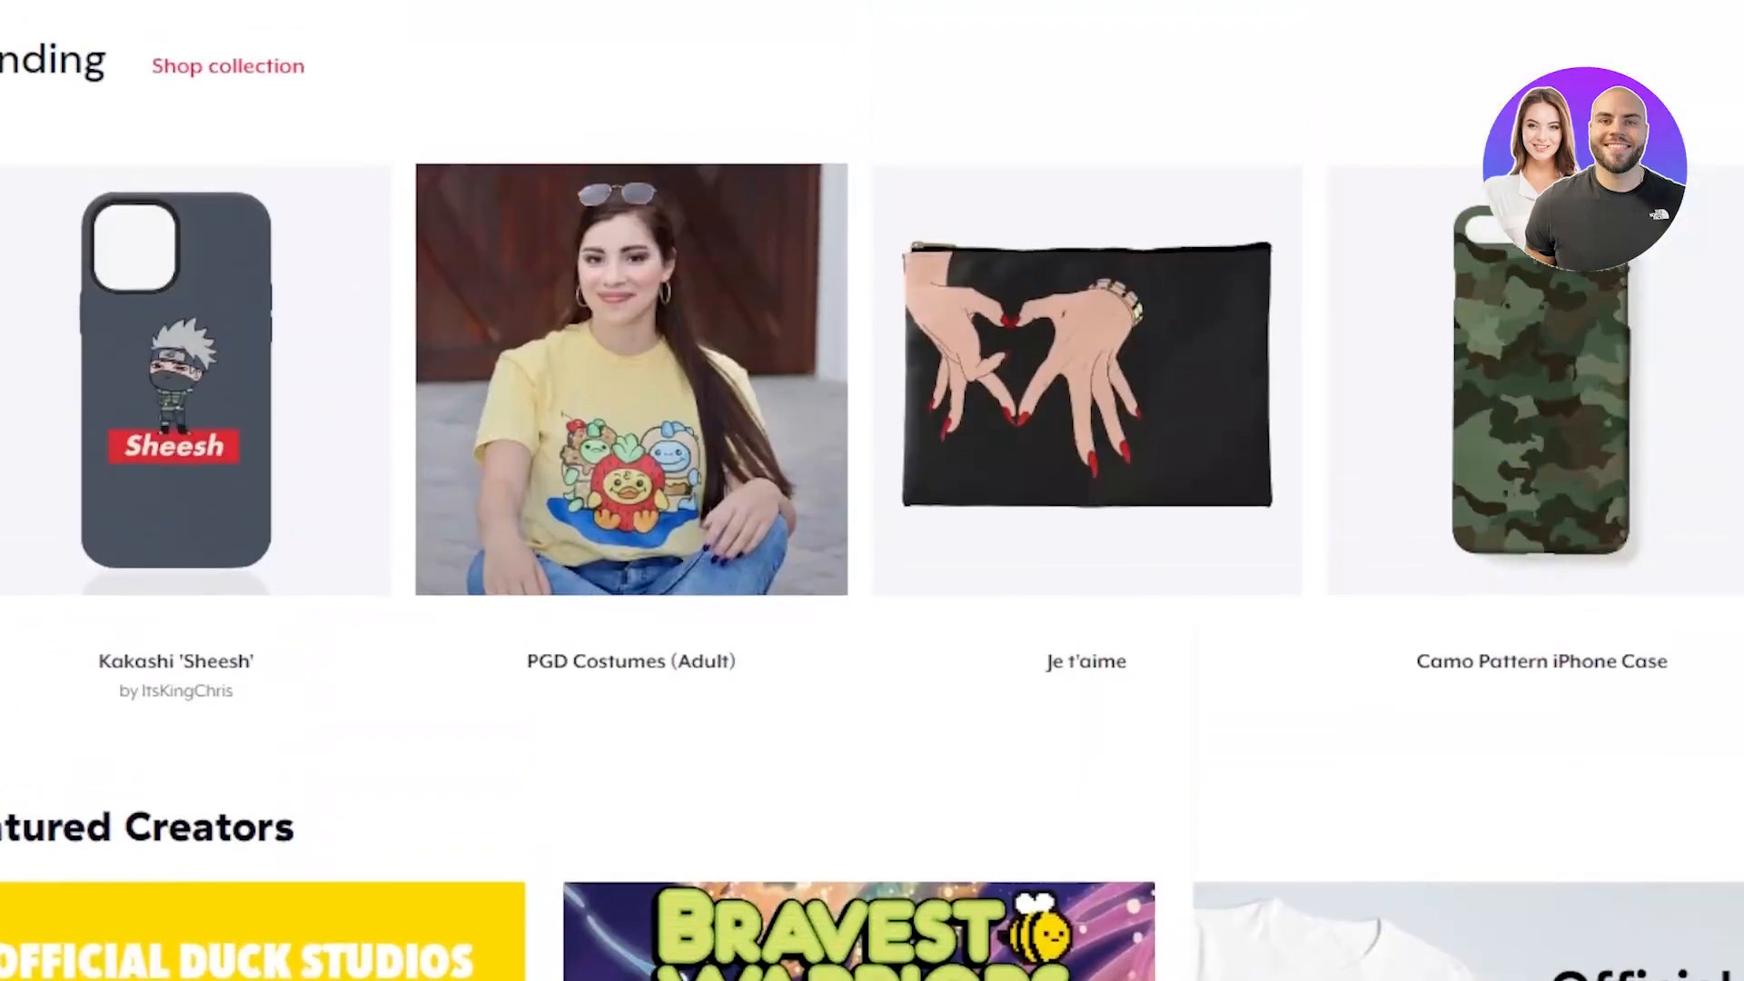
scroll(872, 490, up, 15)
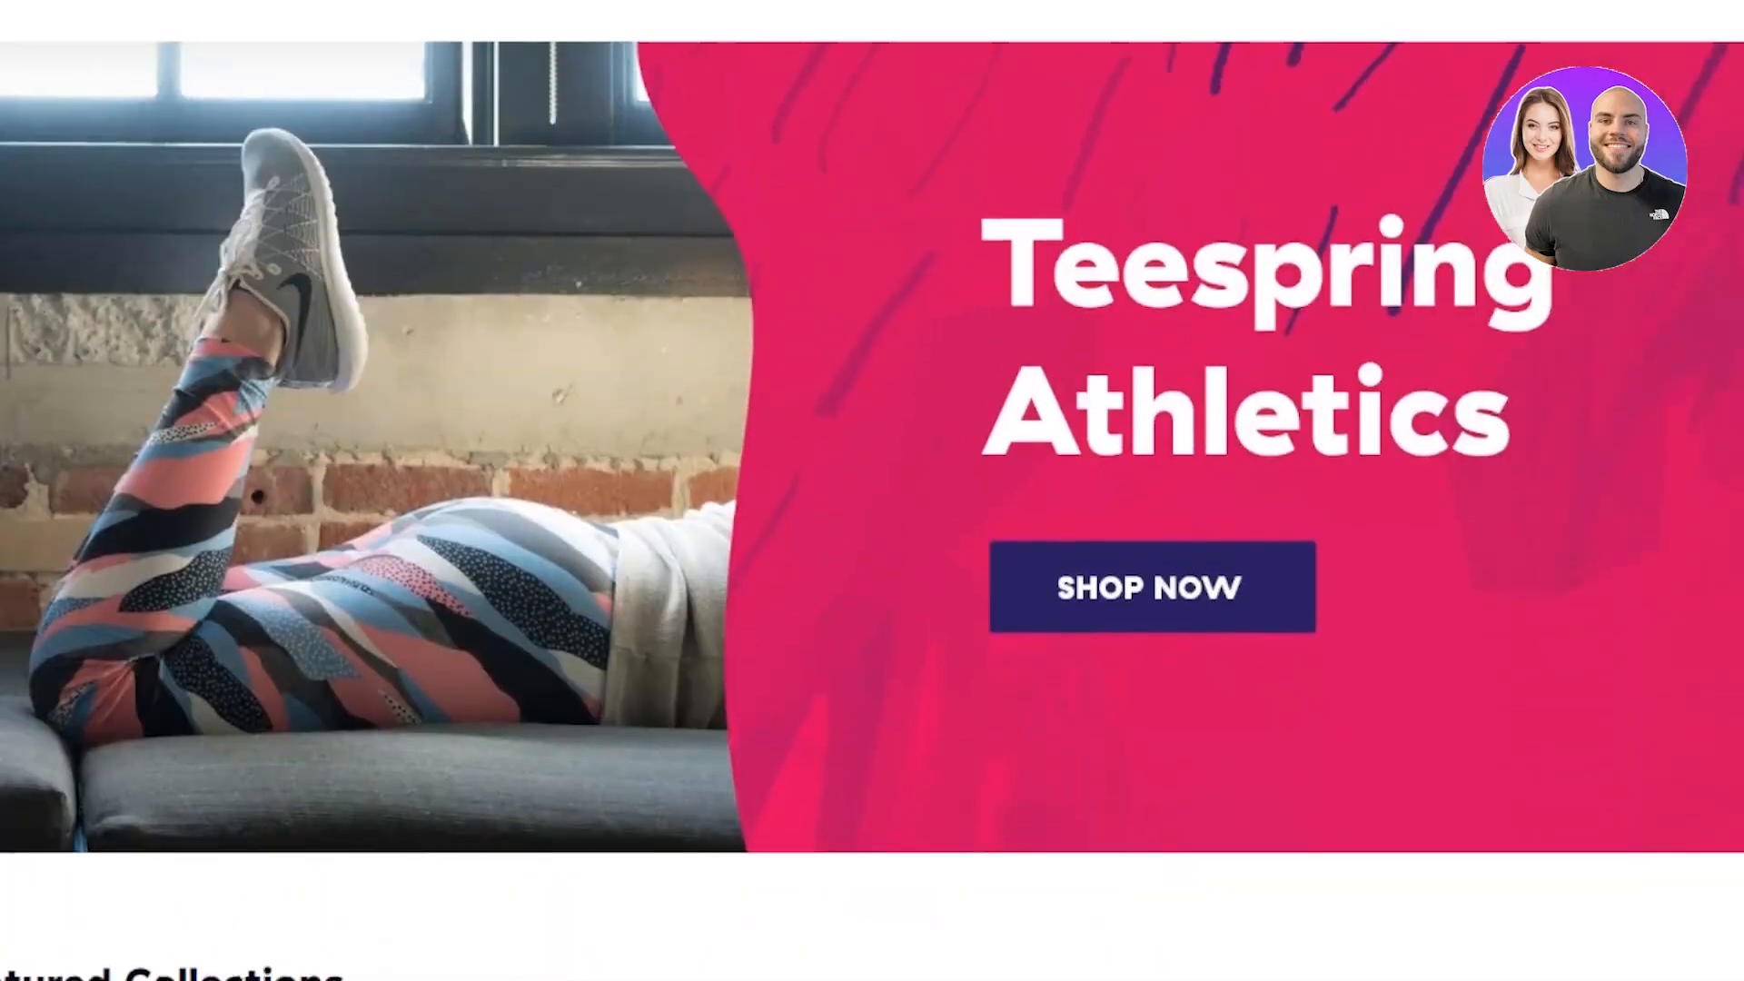
scroll(872, 491, up, 12)
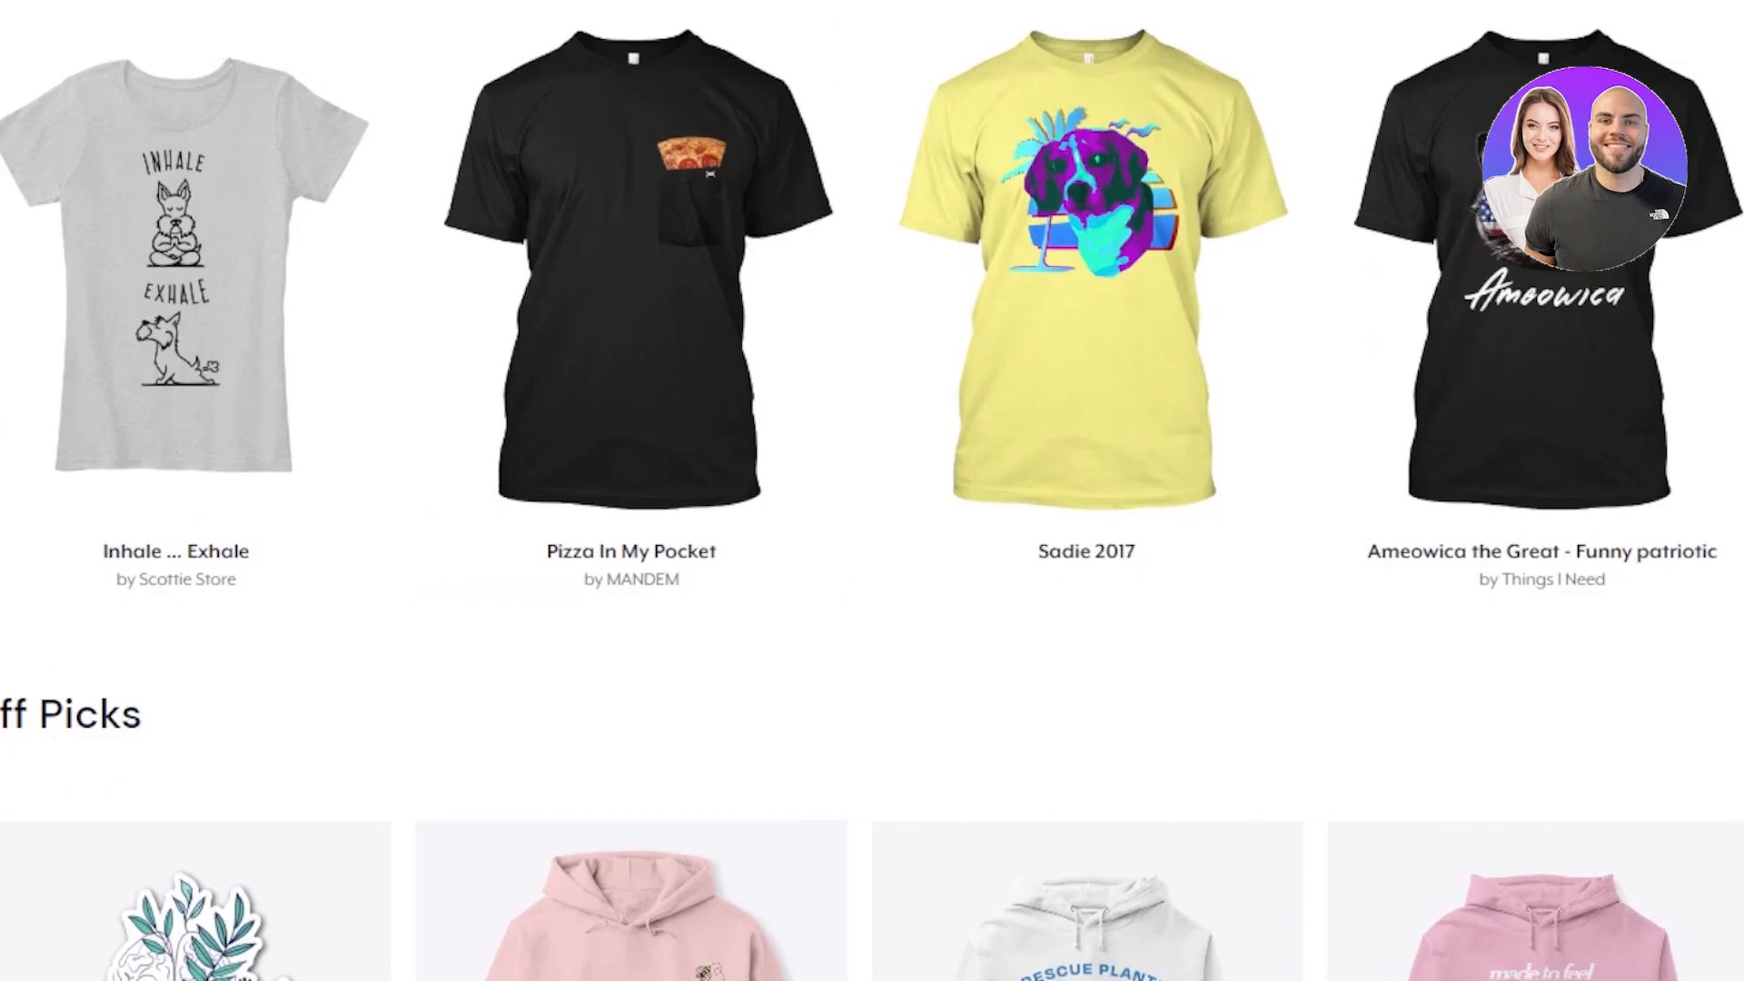
scroll(871, 491, up, 11)
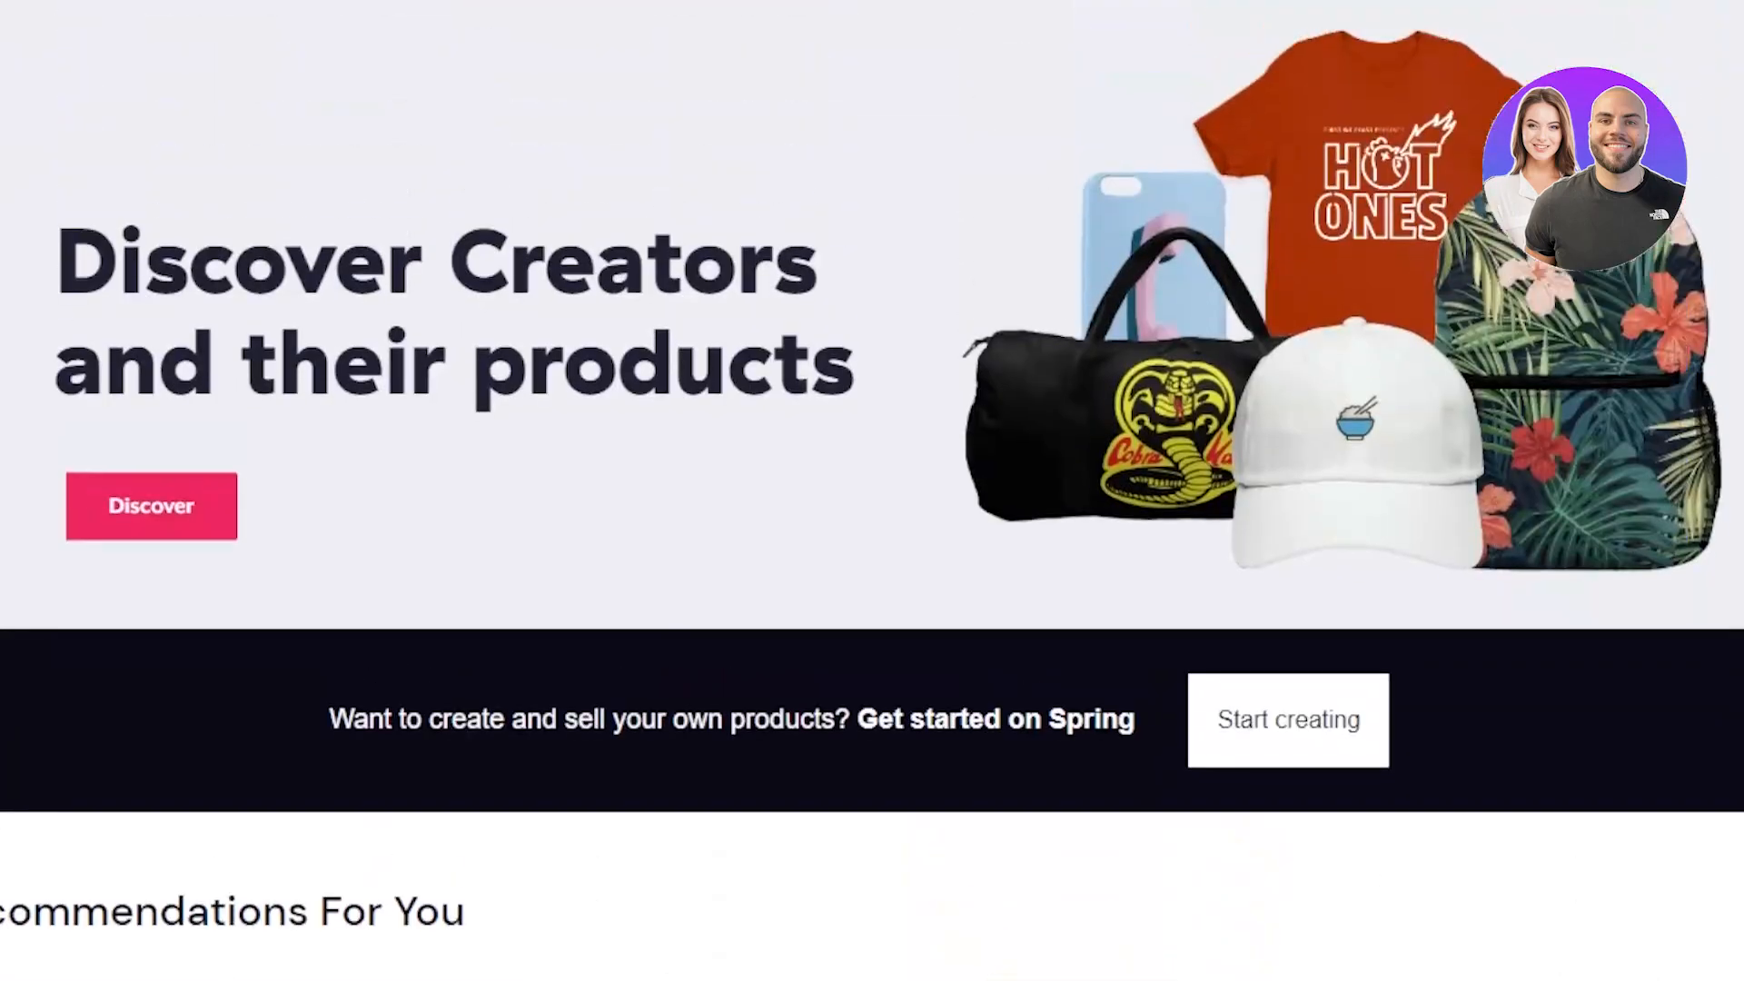
scroll(871, 491, up, 9)
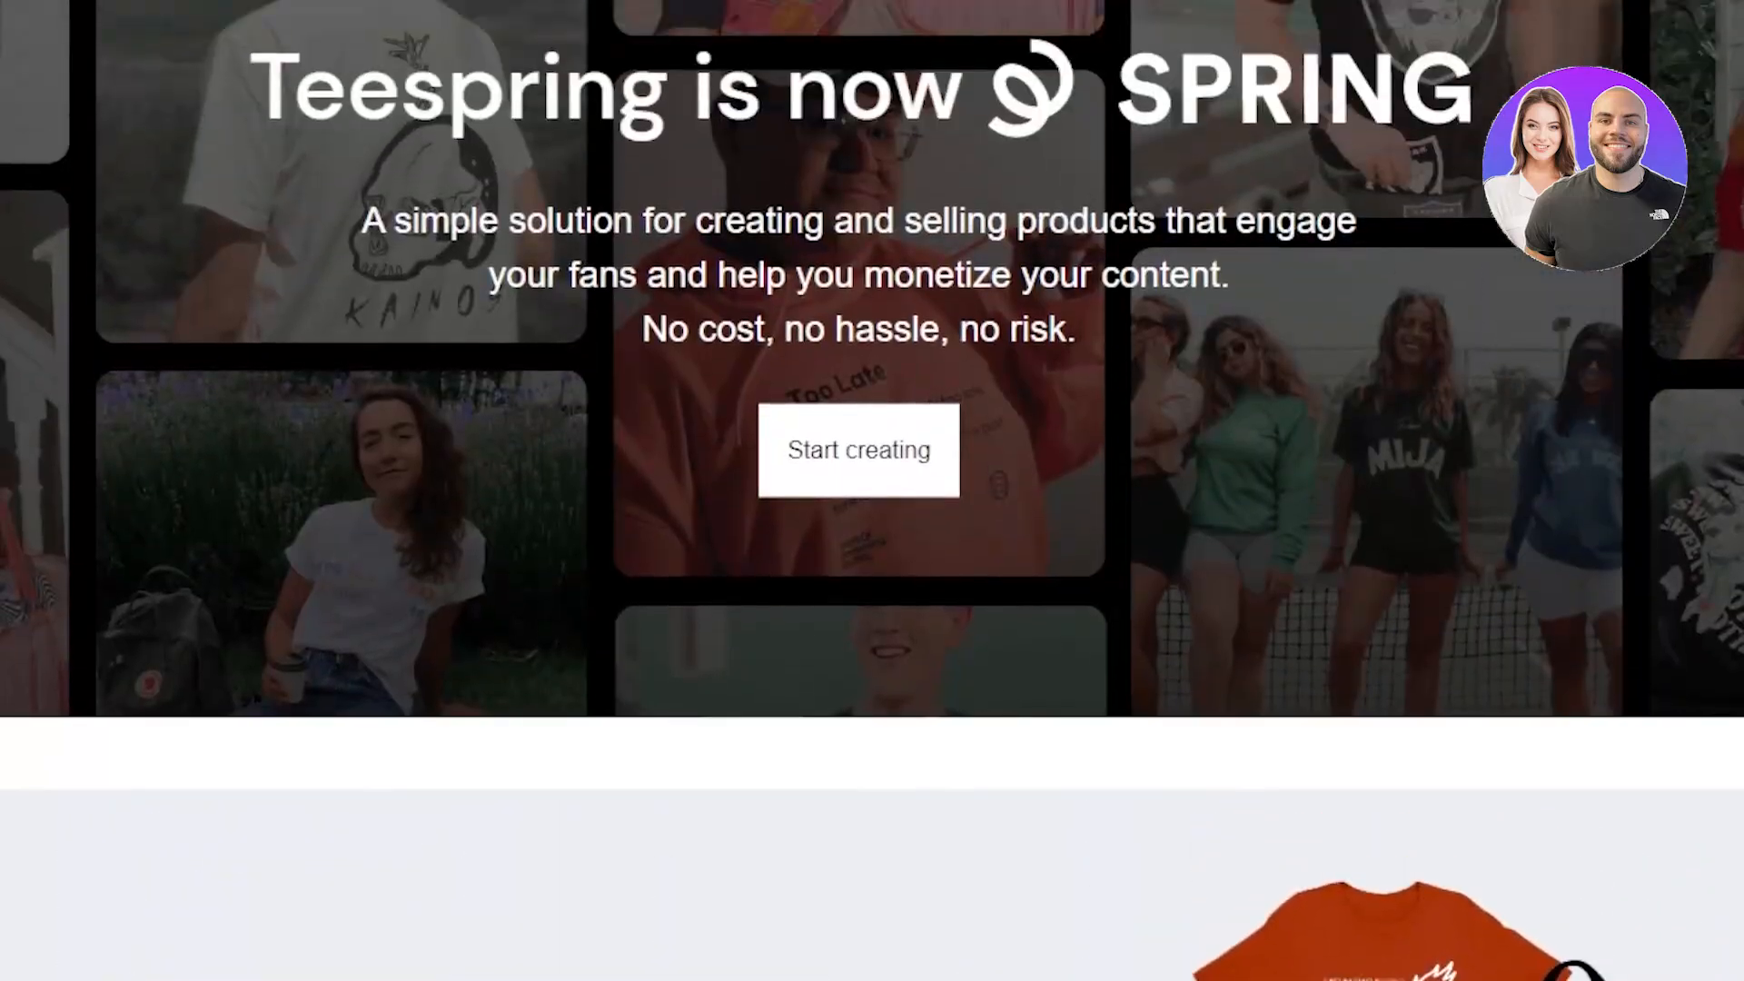
scroll(871, 491, up, 2)
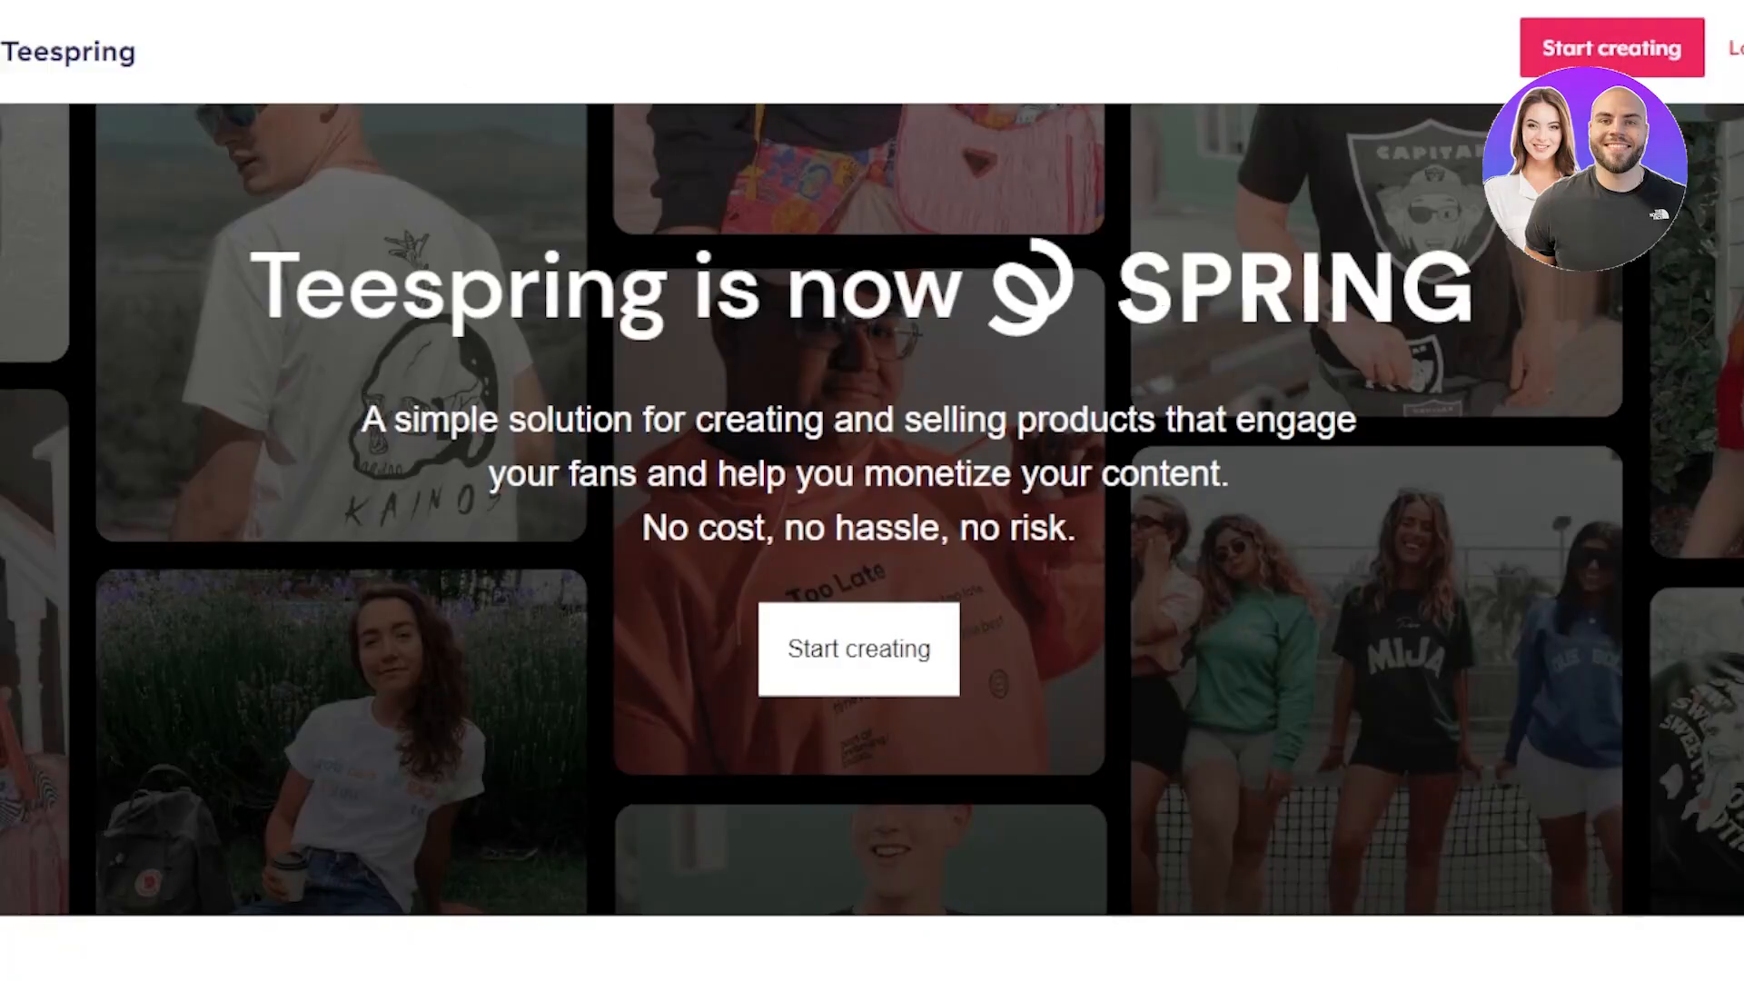
Step: Start creating a product, expand the site navigation to show its labels, and check the account options
click(1598, 50)
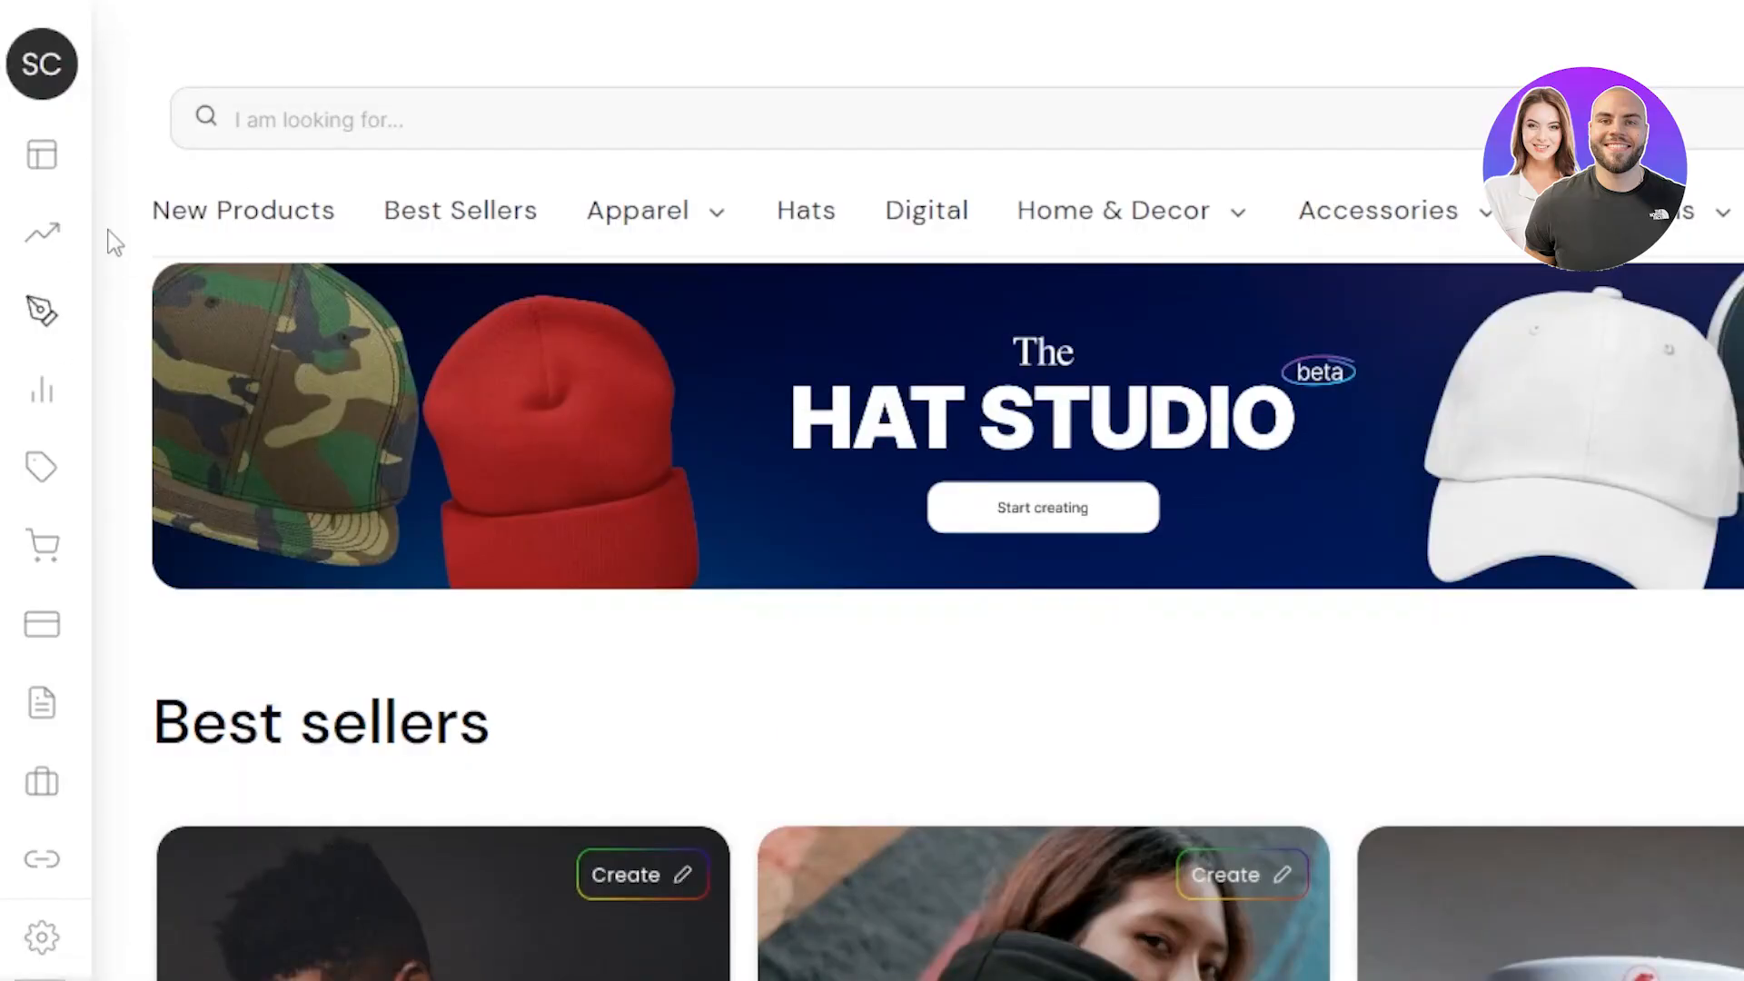
click(91, 113)
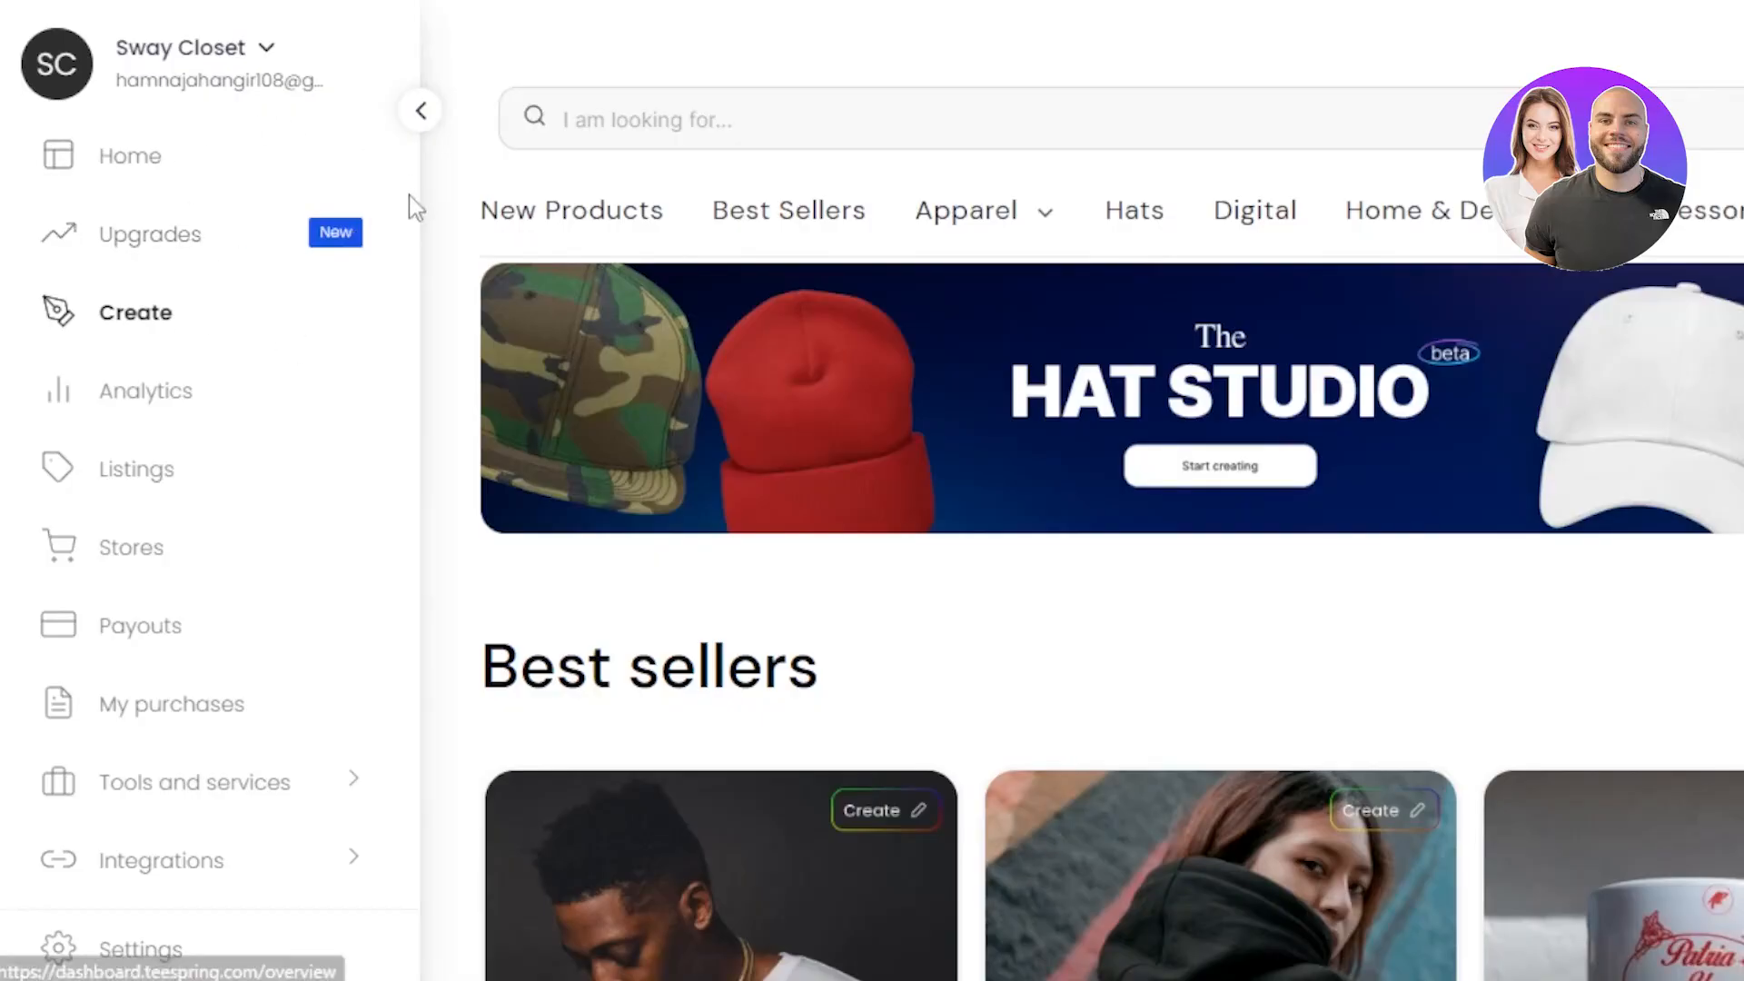
click(263, 57)
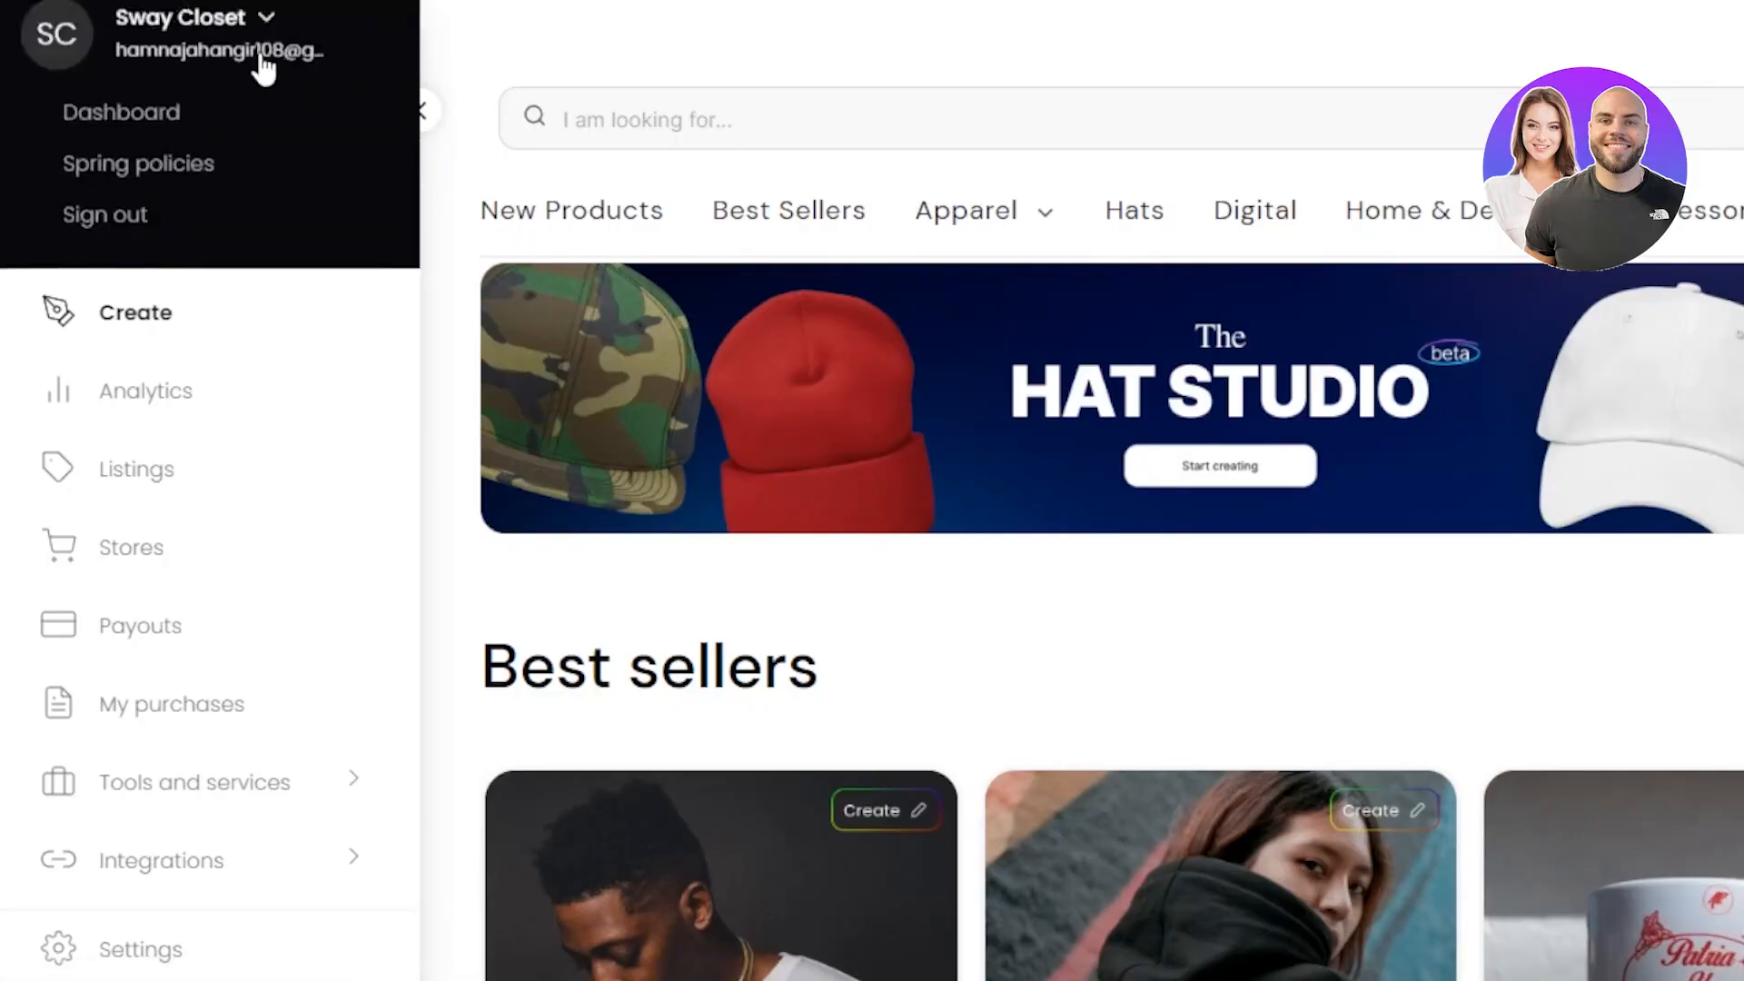
click(474, 50)
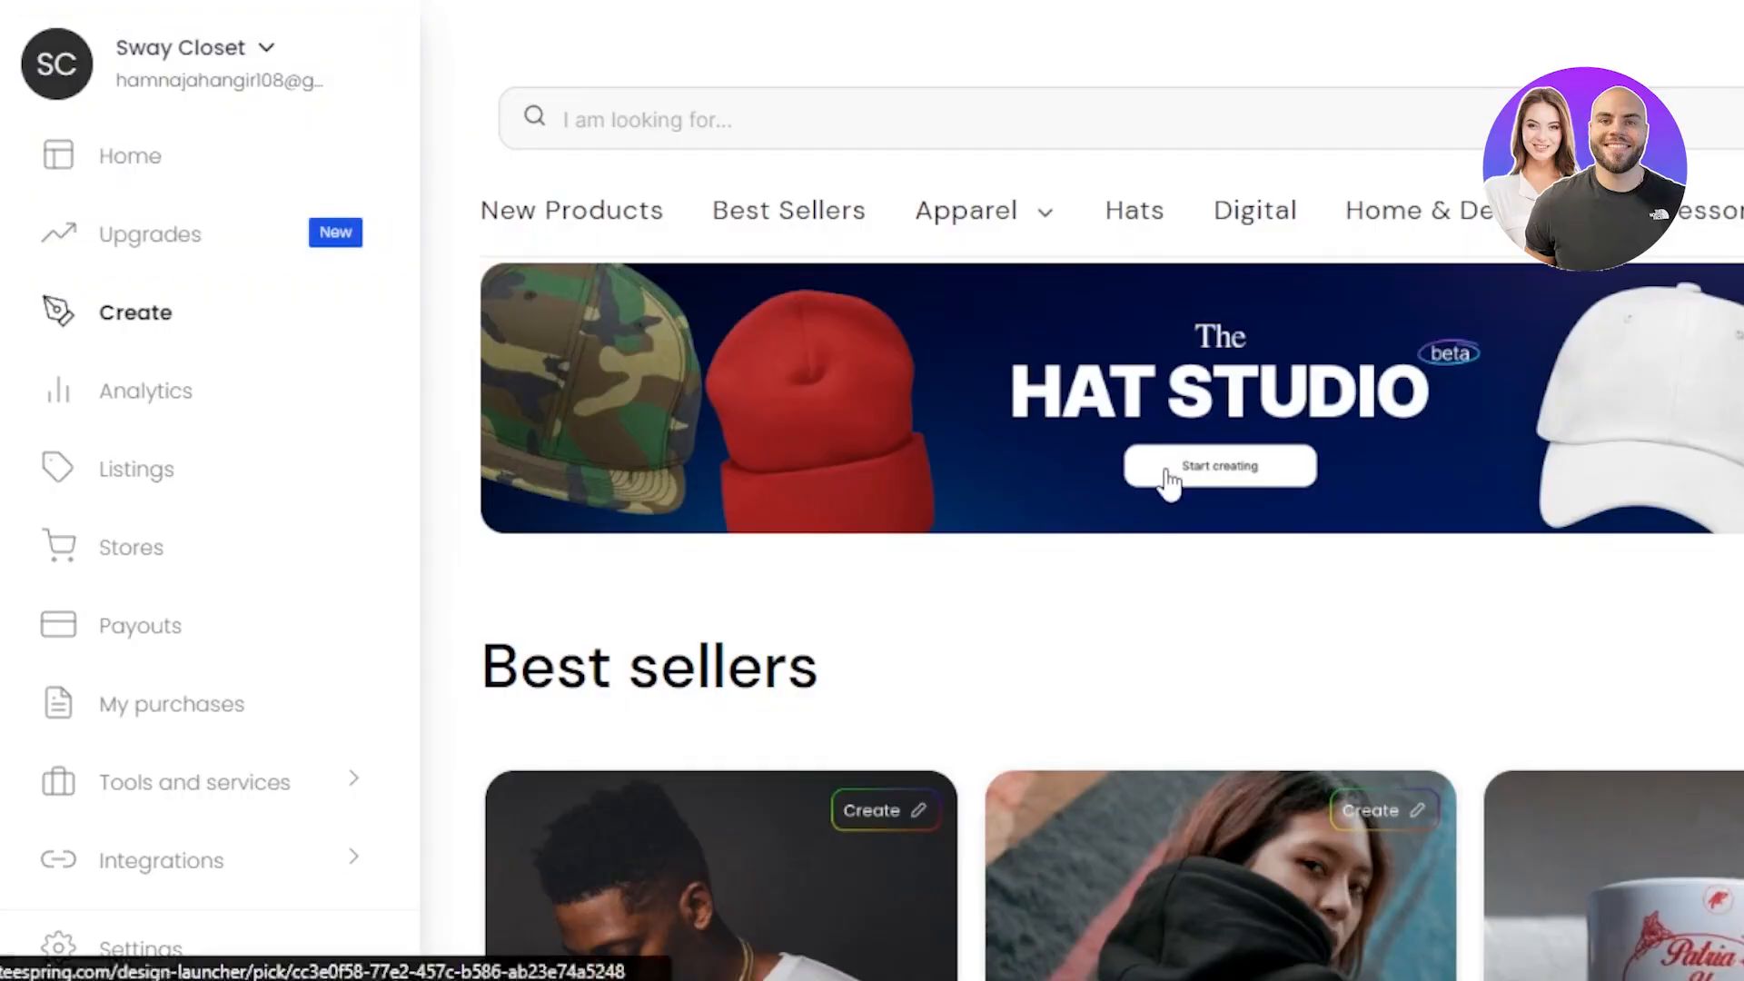
Step: Examine the product catalog's best sellers, hats, new products and trending categories, including their base costs and available colors
scroll(1220, 599, down, 2)
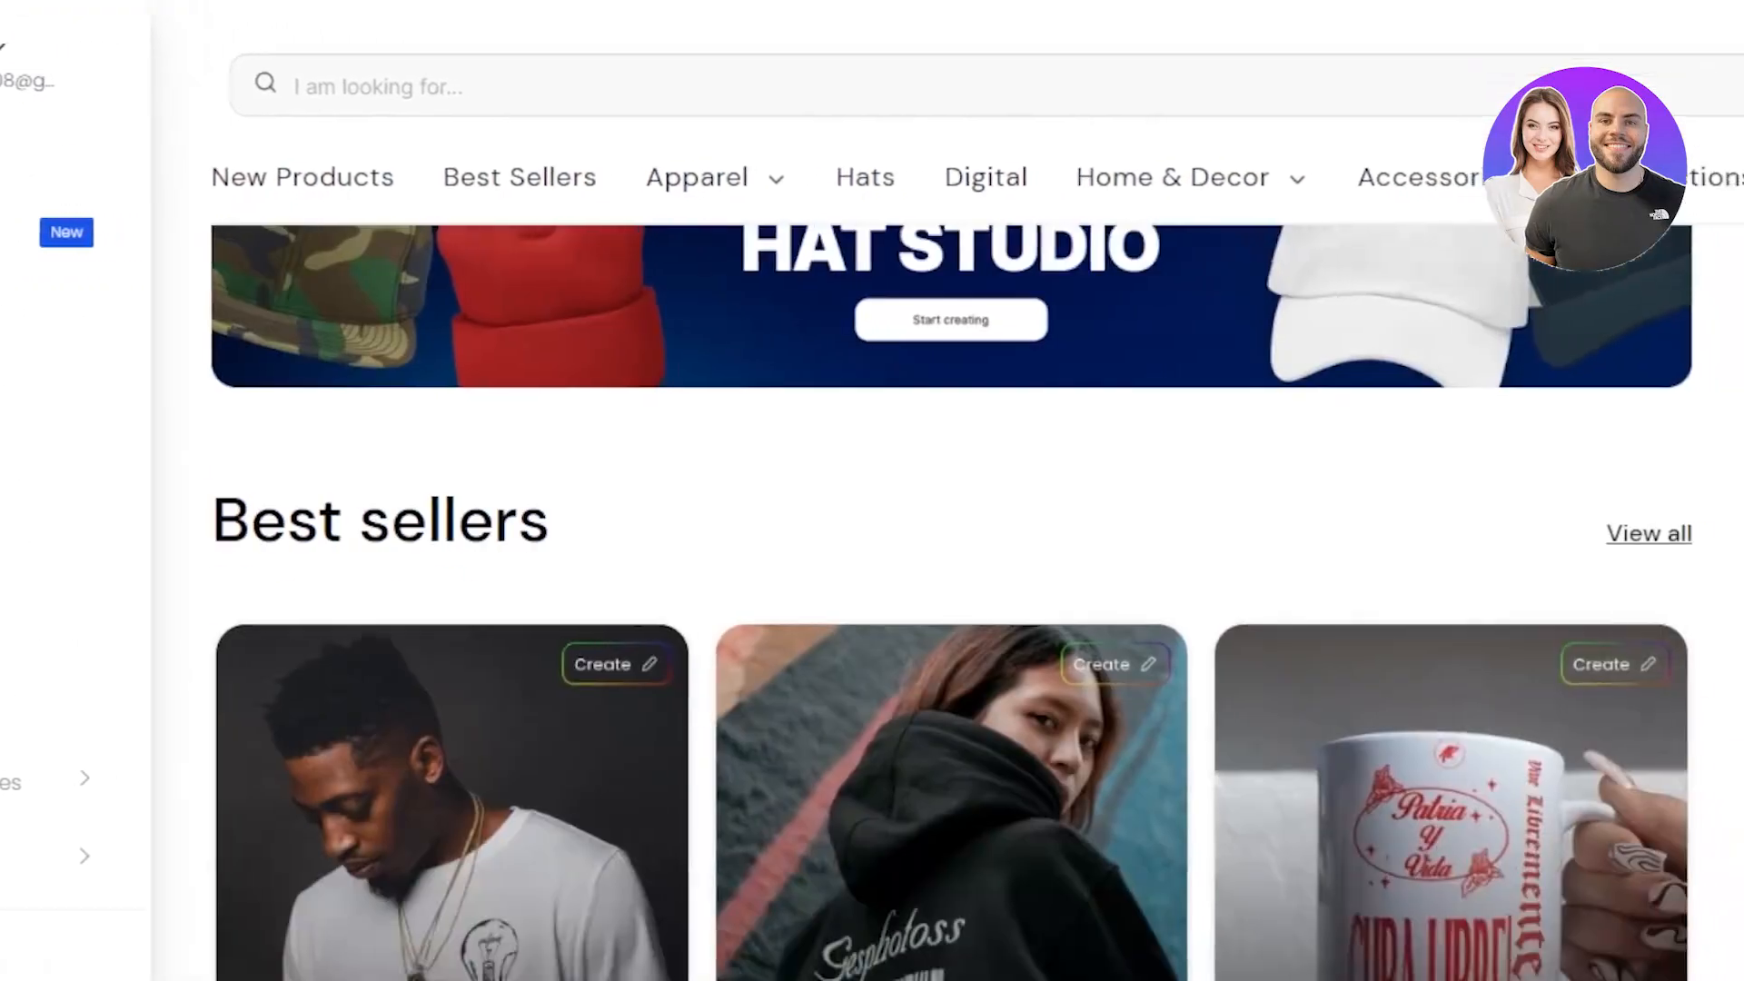
scroll(968, 602, down, 7)
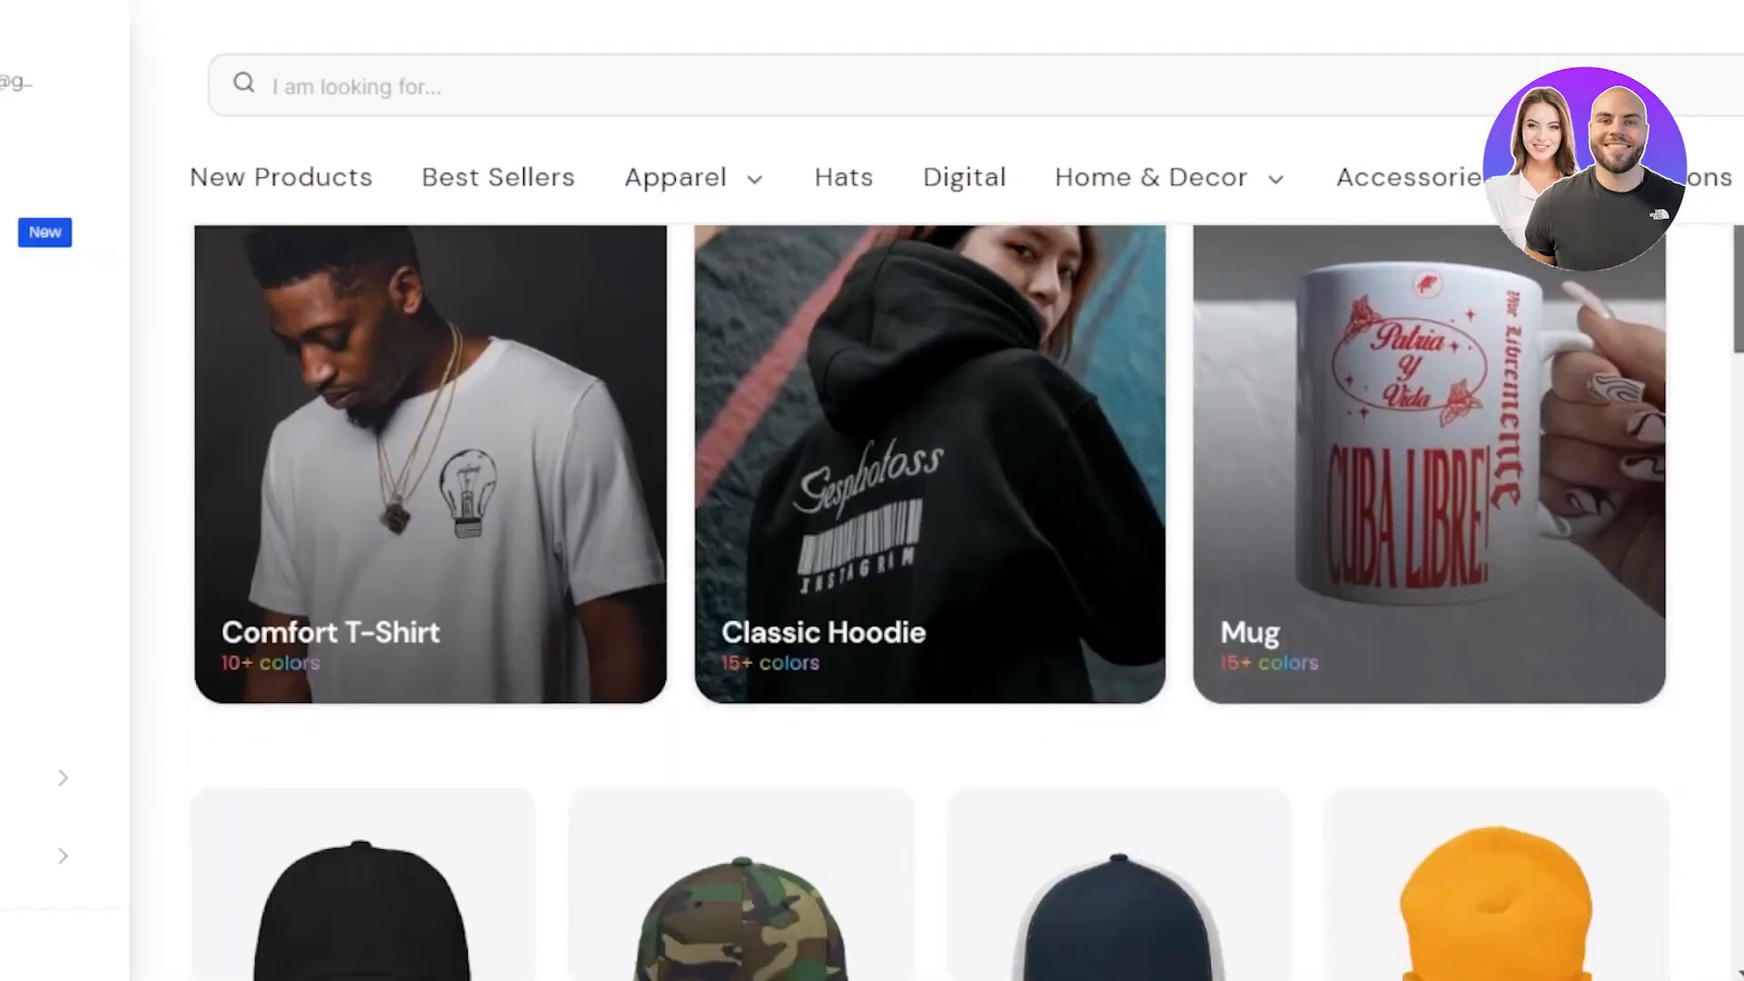
scroll(930, 602, up, 2)
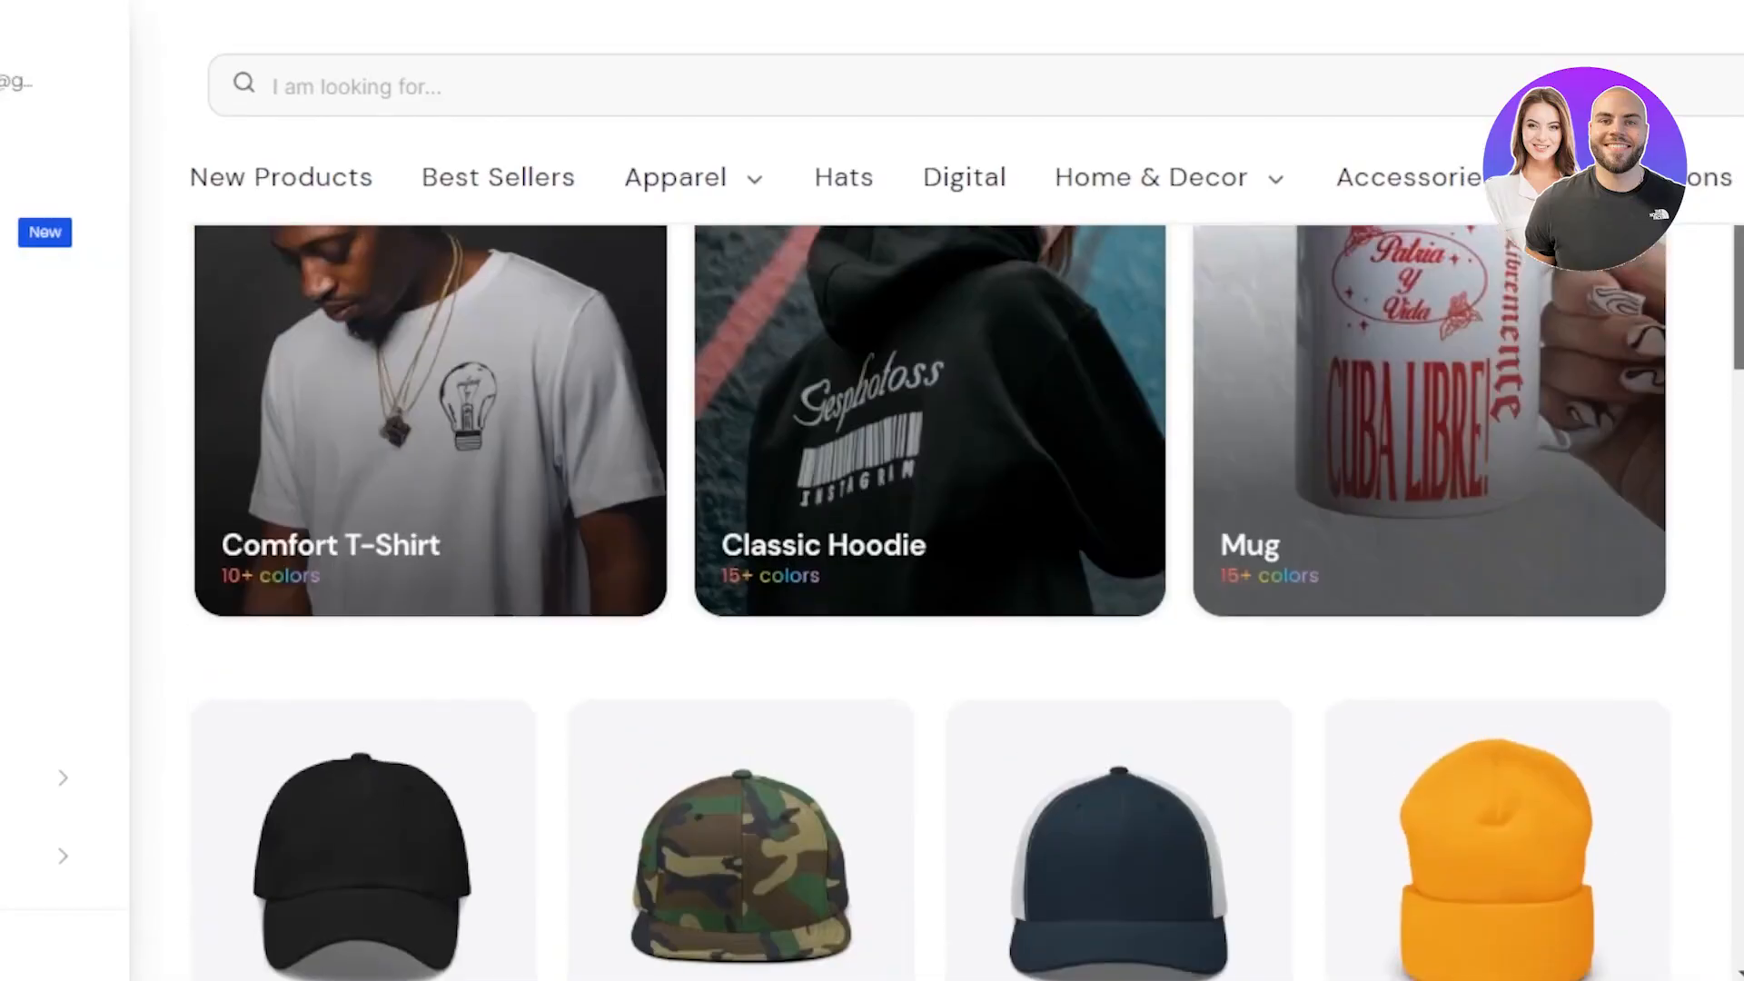
scroll(930, 602, down, 2)
scroll(930, 602, up, 1)
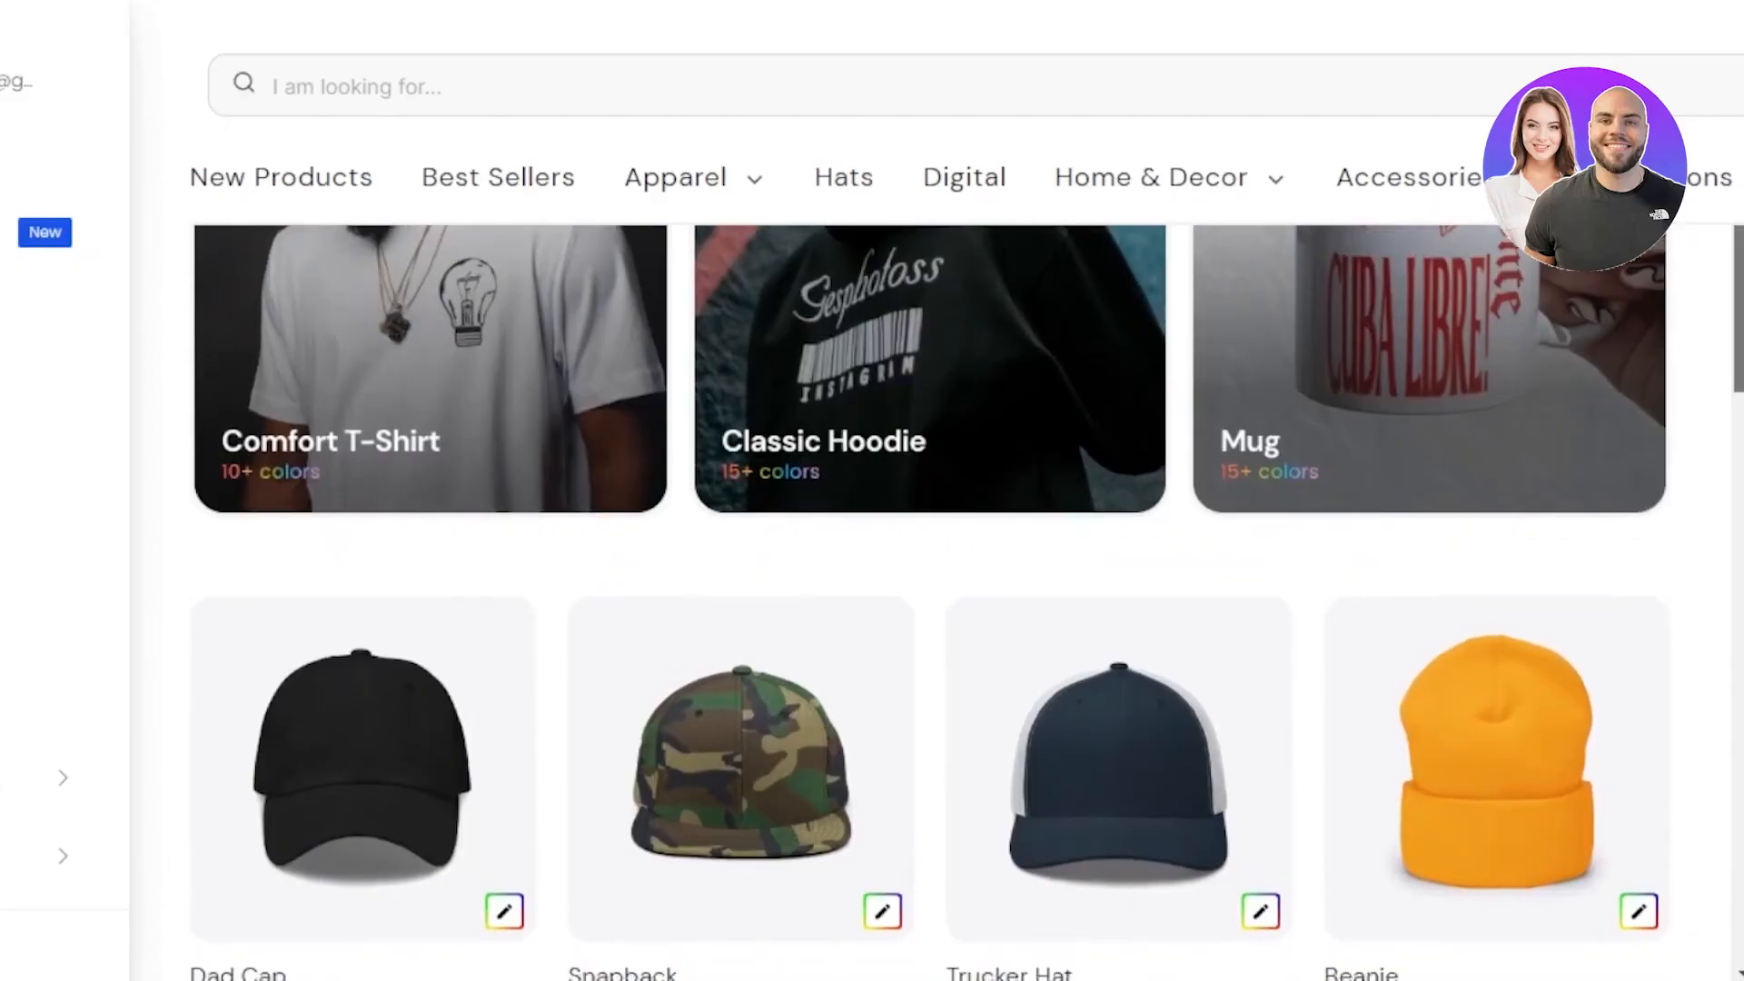
scroll(930, 602, down, 7)
scroll(930, 603, down, 3)
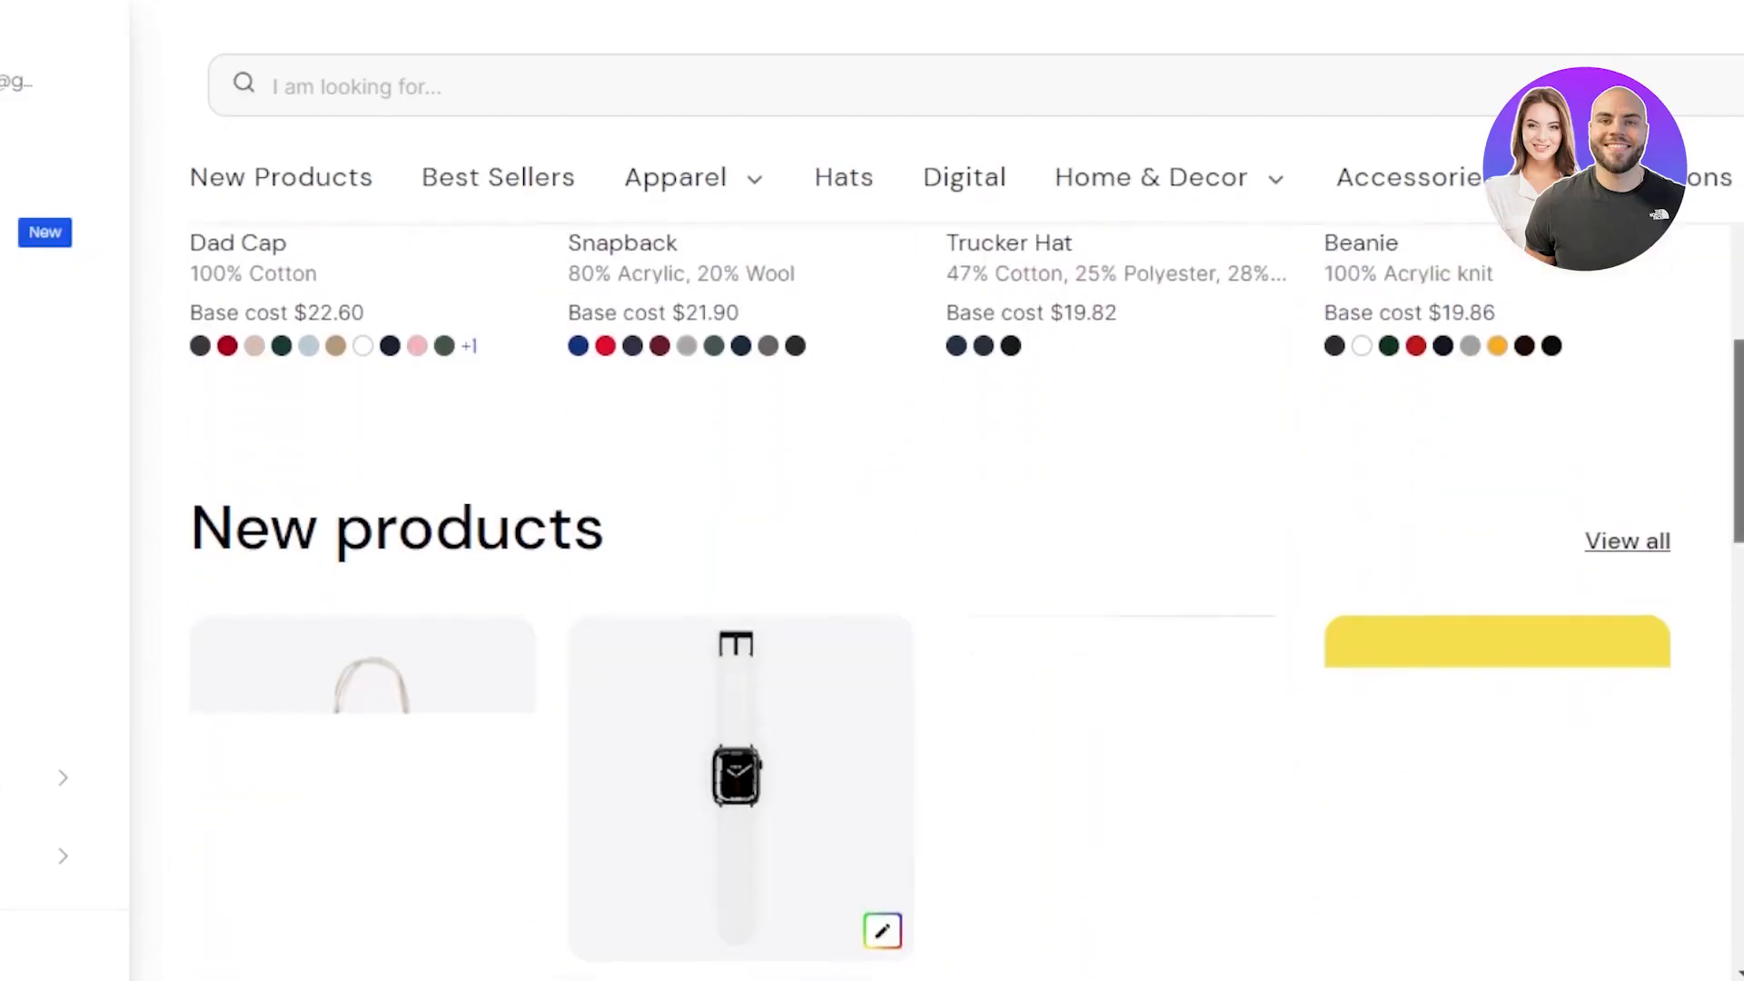
scroll(929, 602, down, 5)
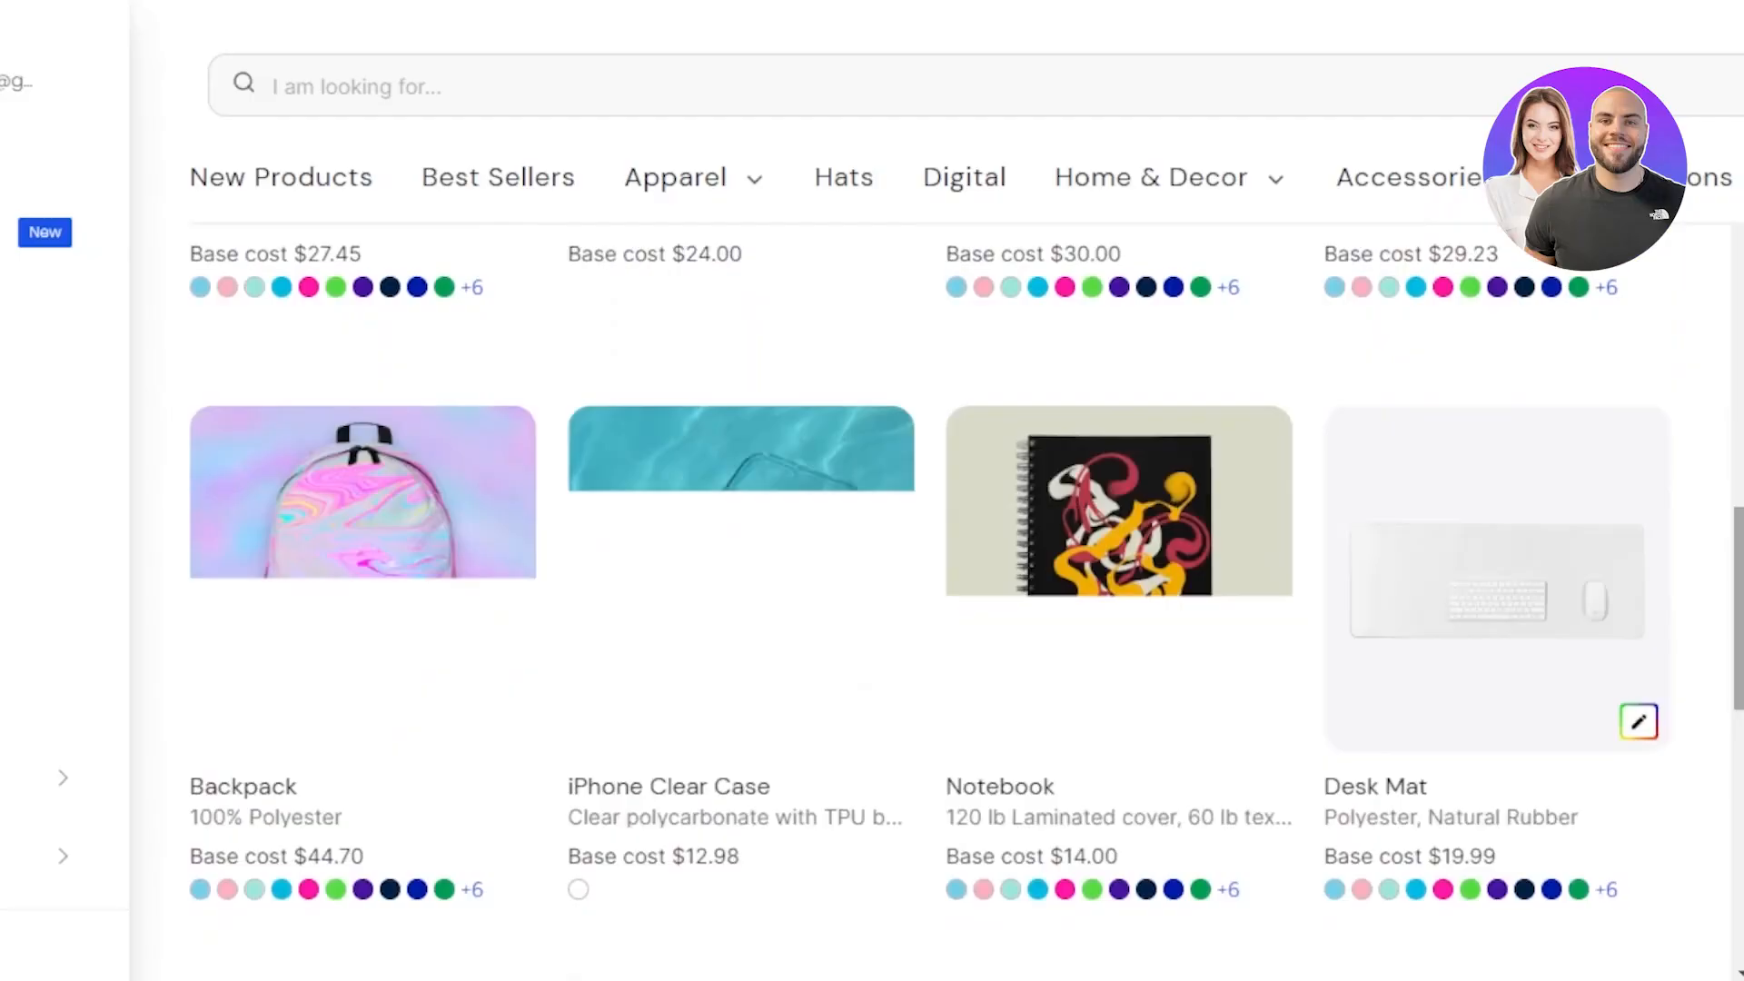
scroll(929, 602, down, 2)
scroll(929, 603, down, 2)
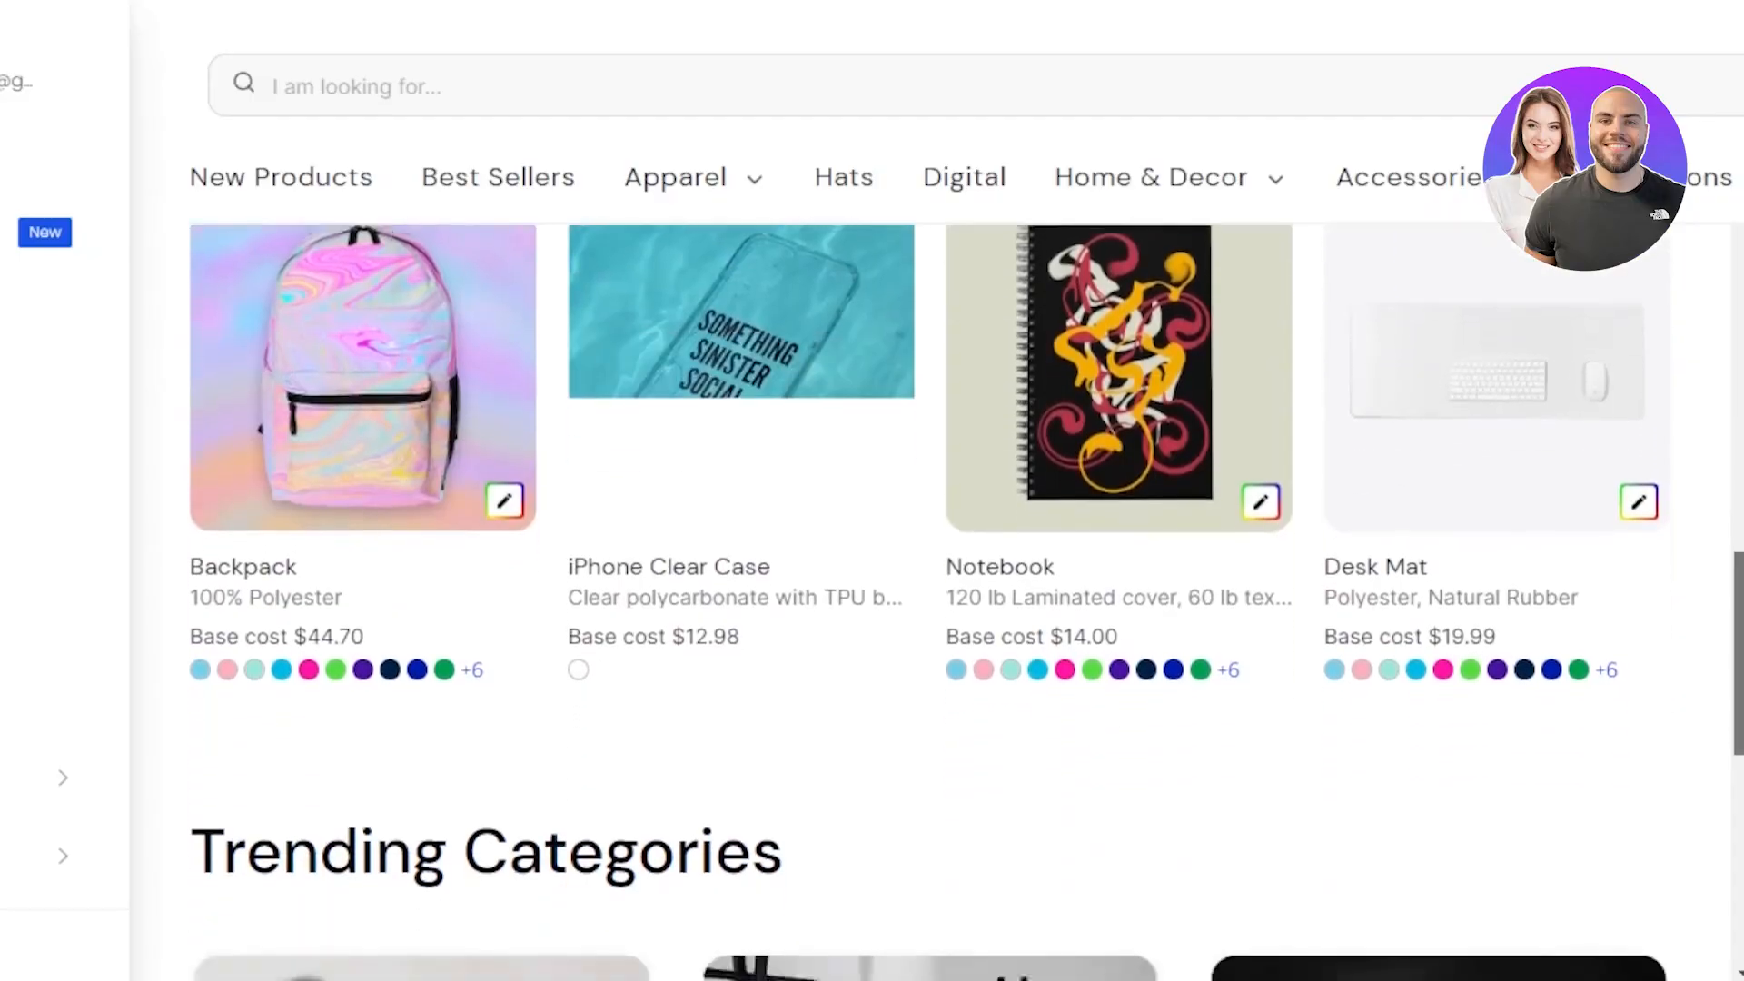
scroll(929, 602, down, 2)
drag(1738, 721, 1738, 125)
mouse_move(1644, 215)
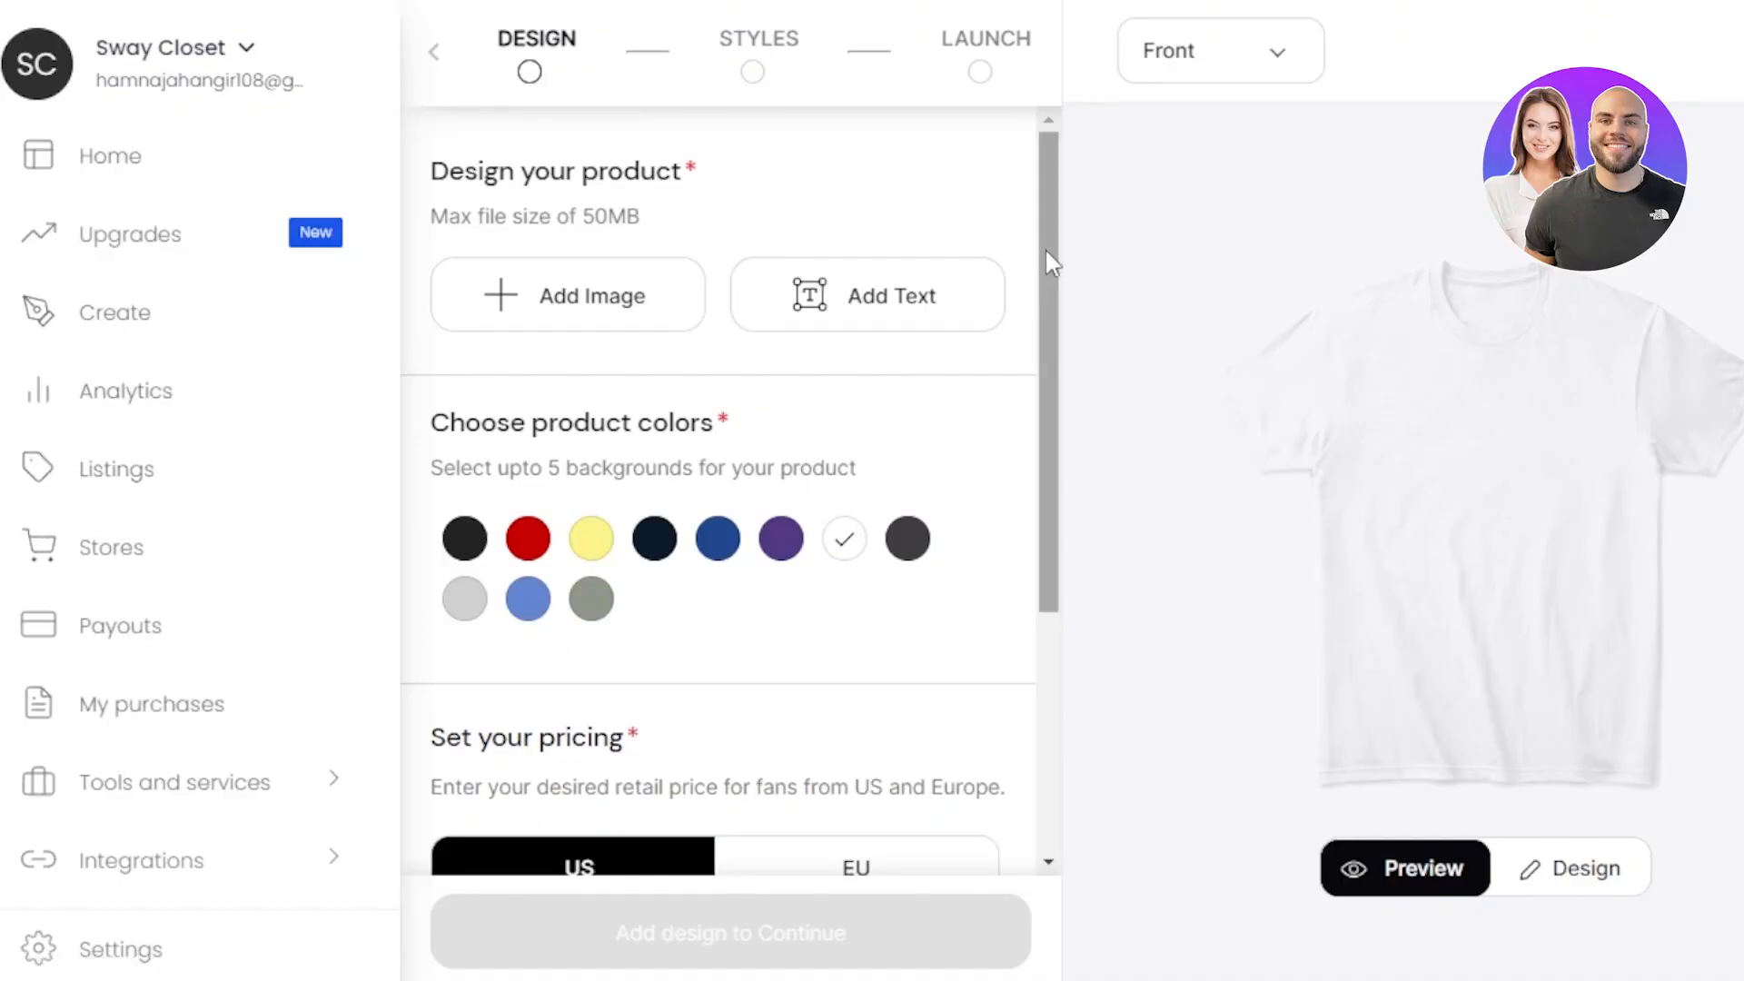
Step: Switch the white T-shirt from preview to design mode with its front side selected
drag(1044, 247, 1069, 202)
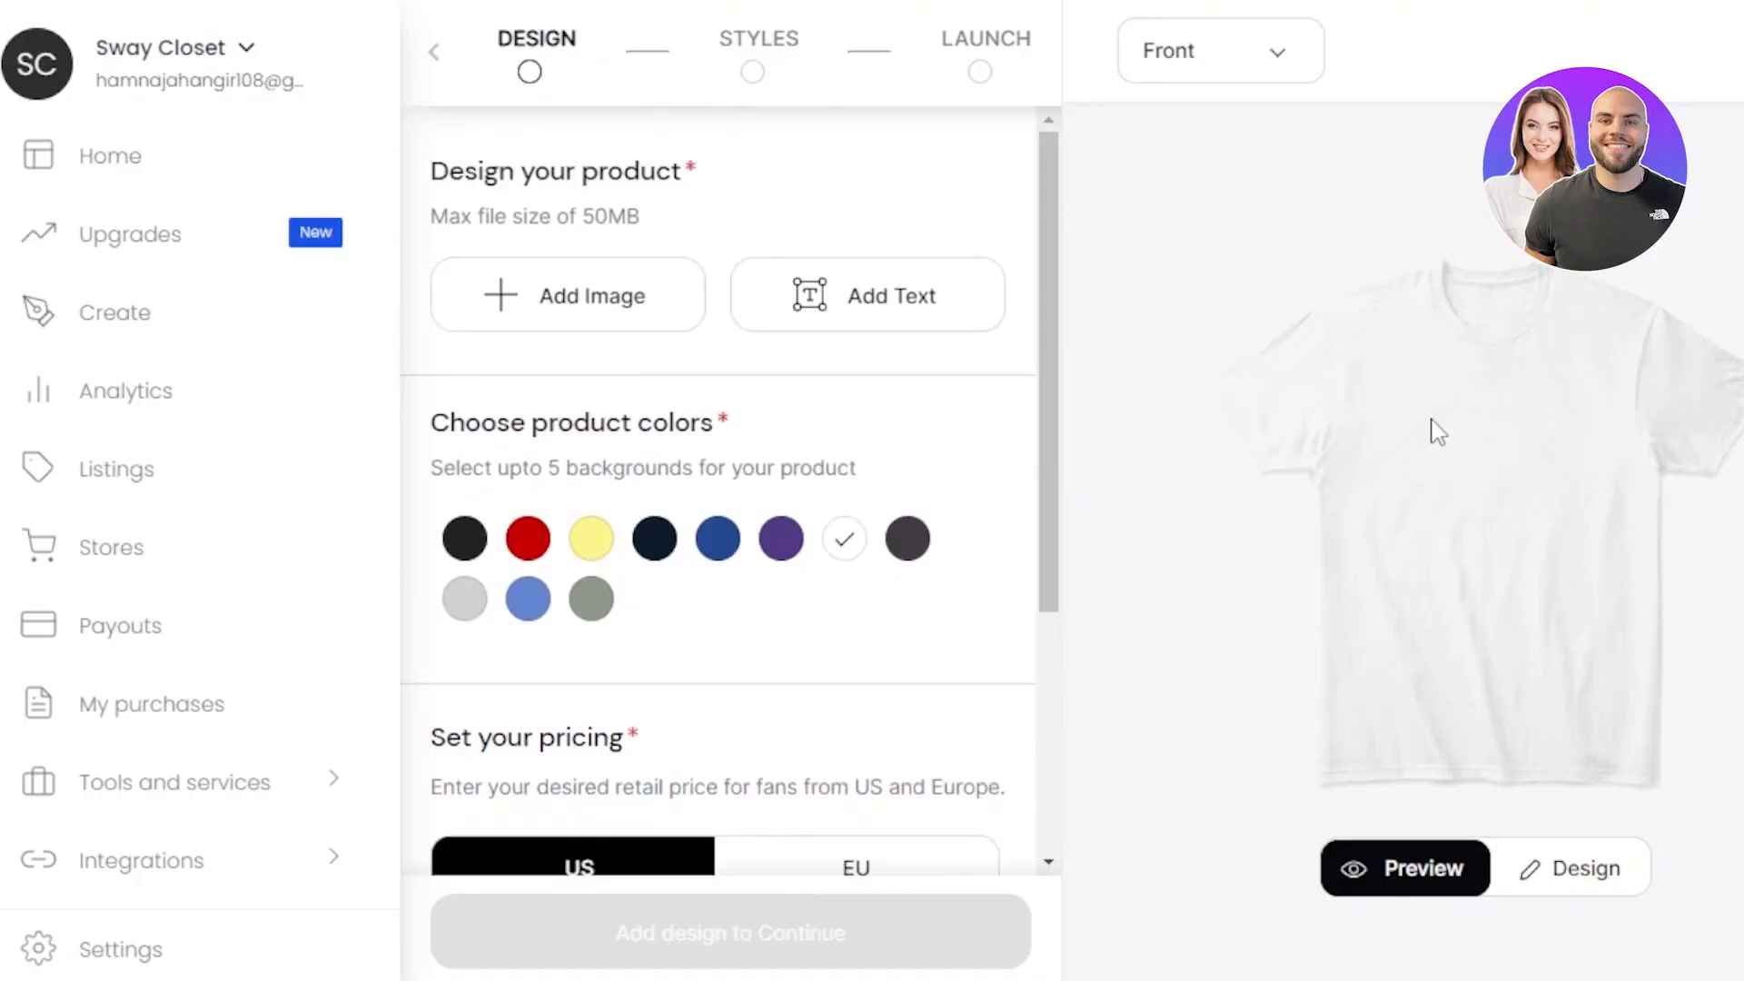
click(1547, 883)
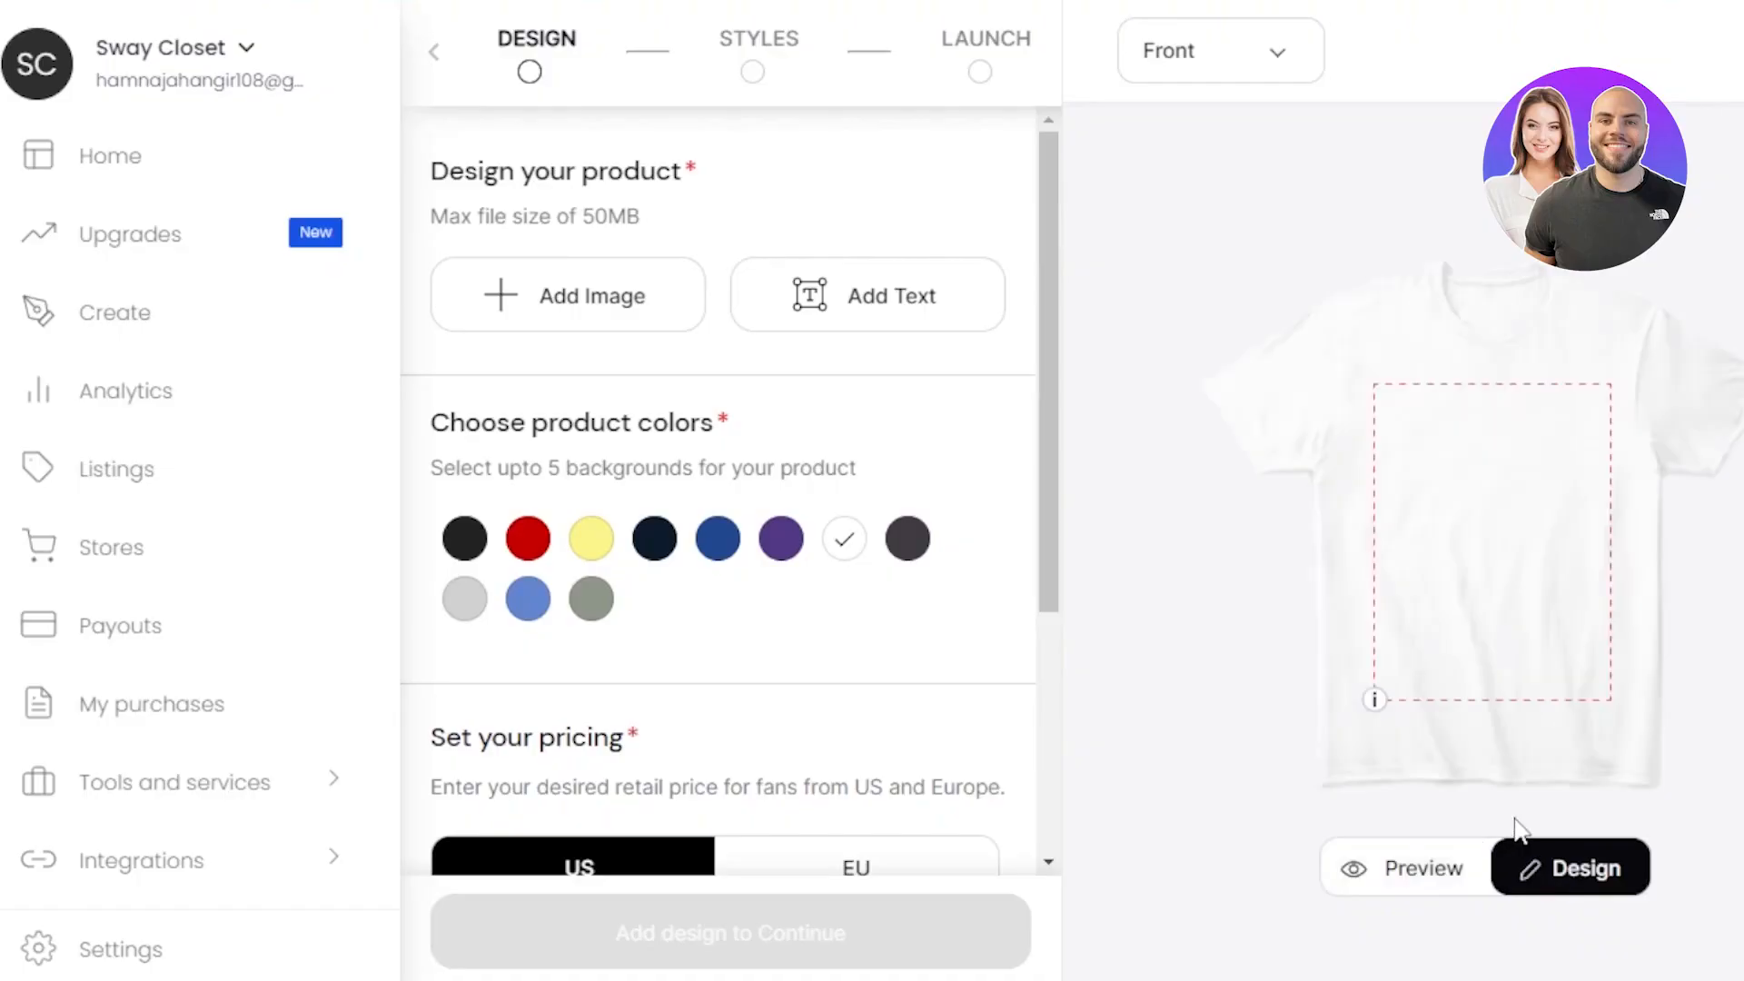
click(1281, 68)
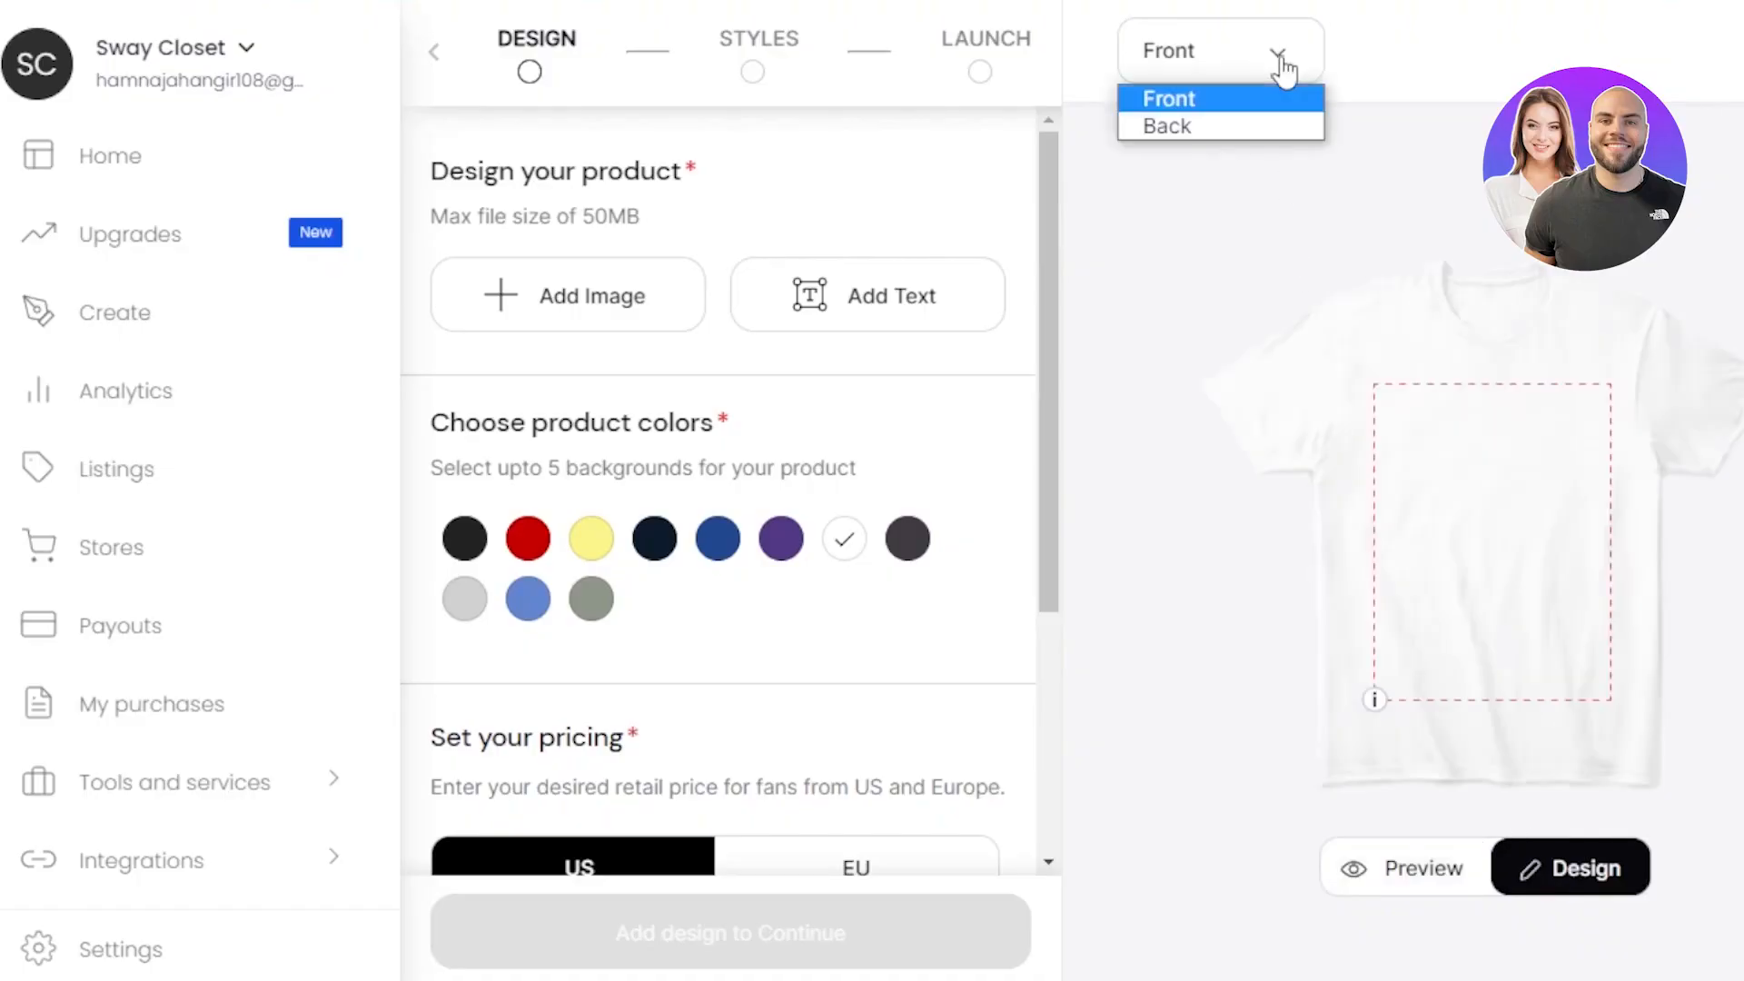
click(1228, 100)
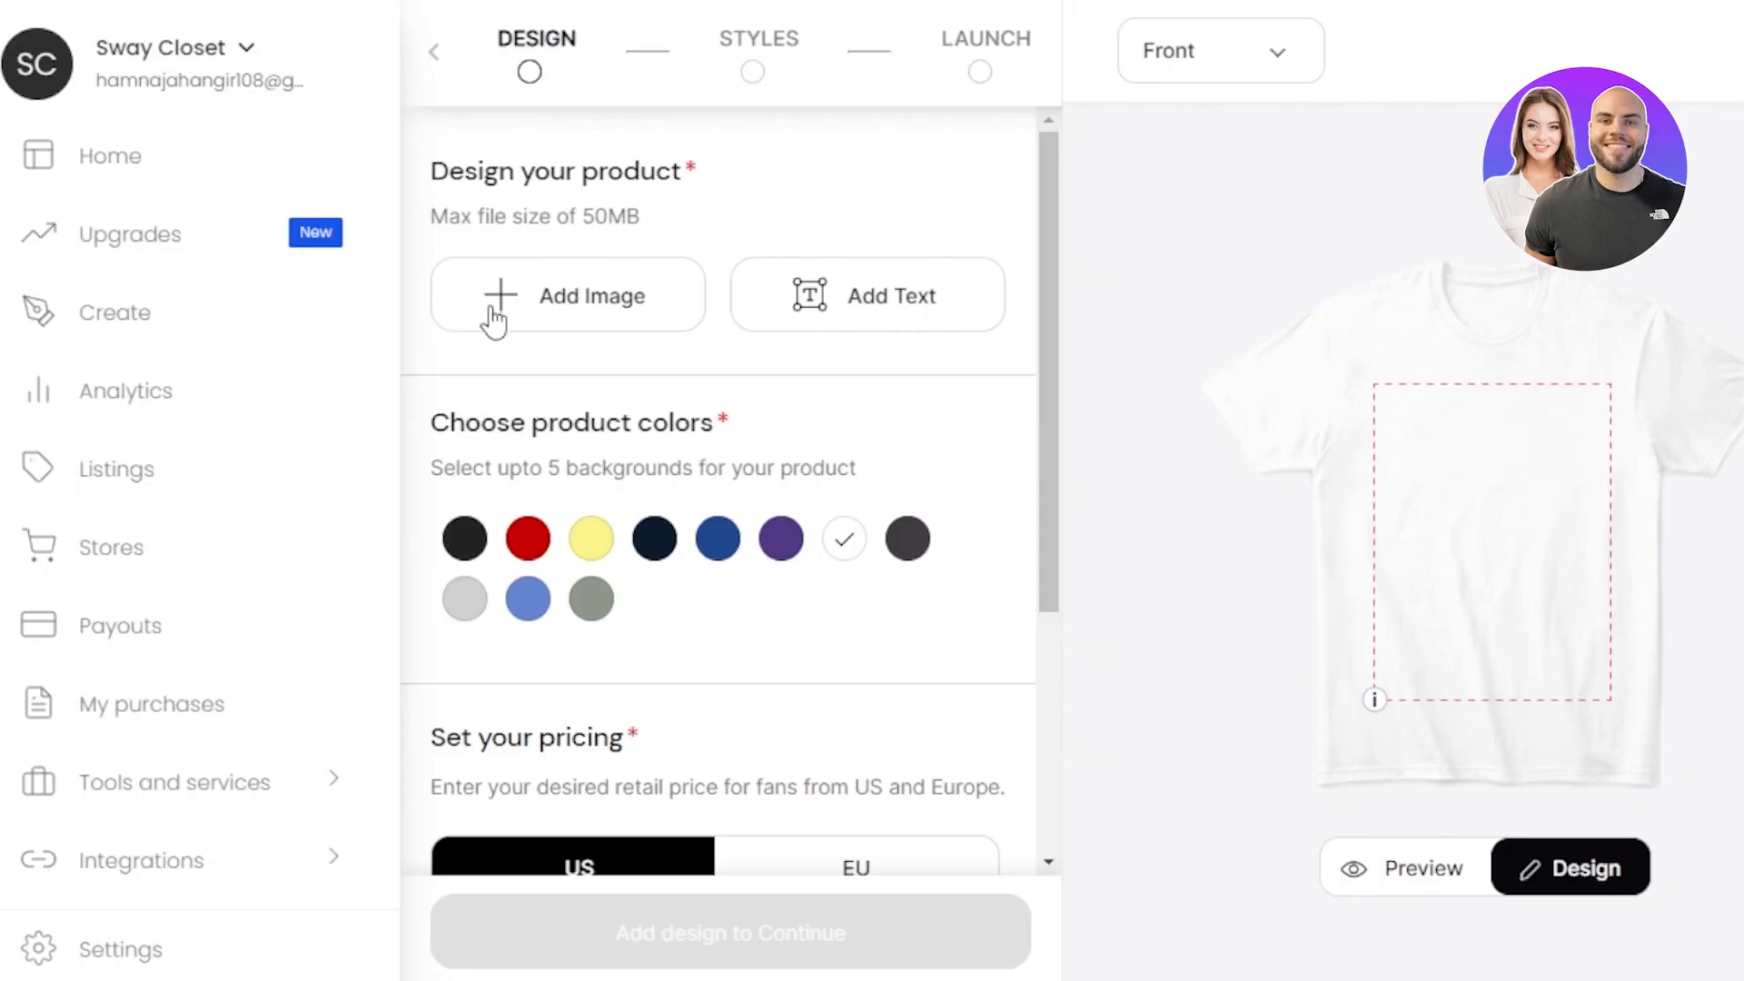
Step: Add the watercolor image of the seated purple-winged fairy to the T-shirt's front and center it in the print area
click(578, 327)
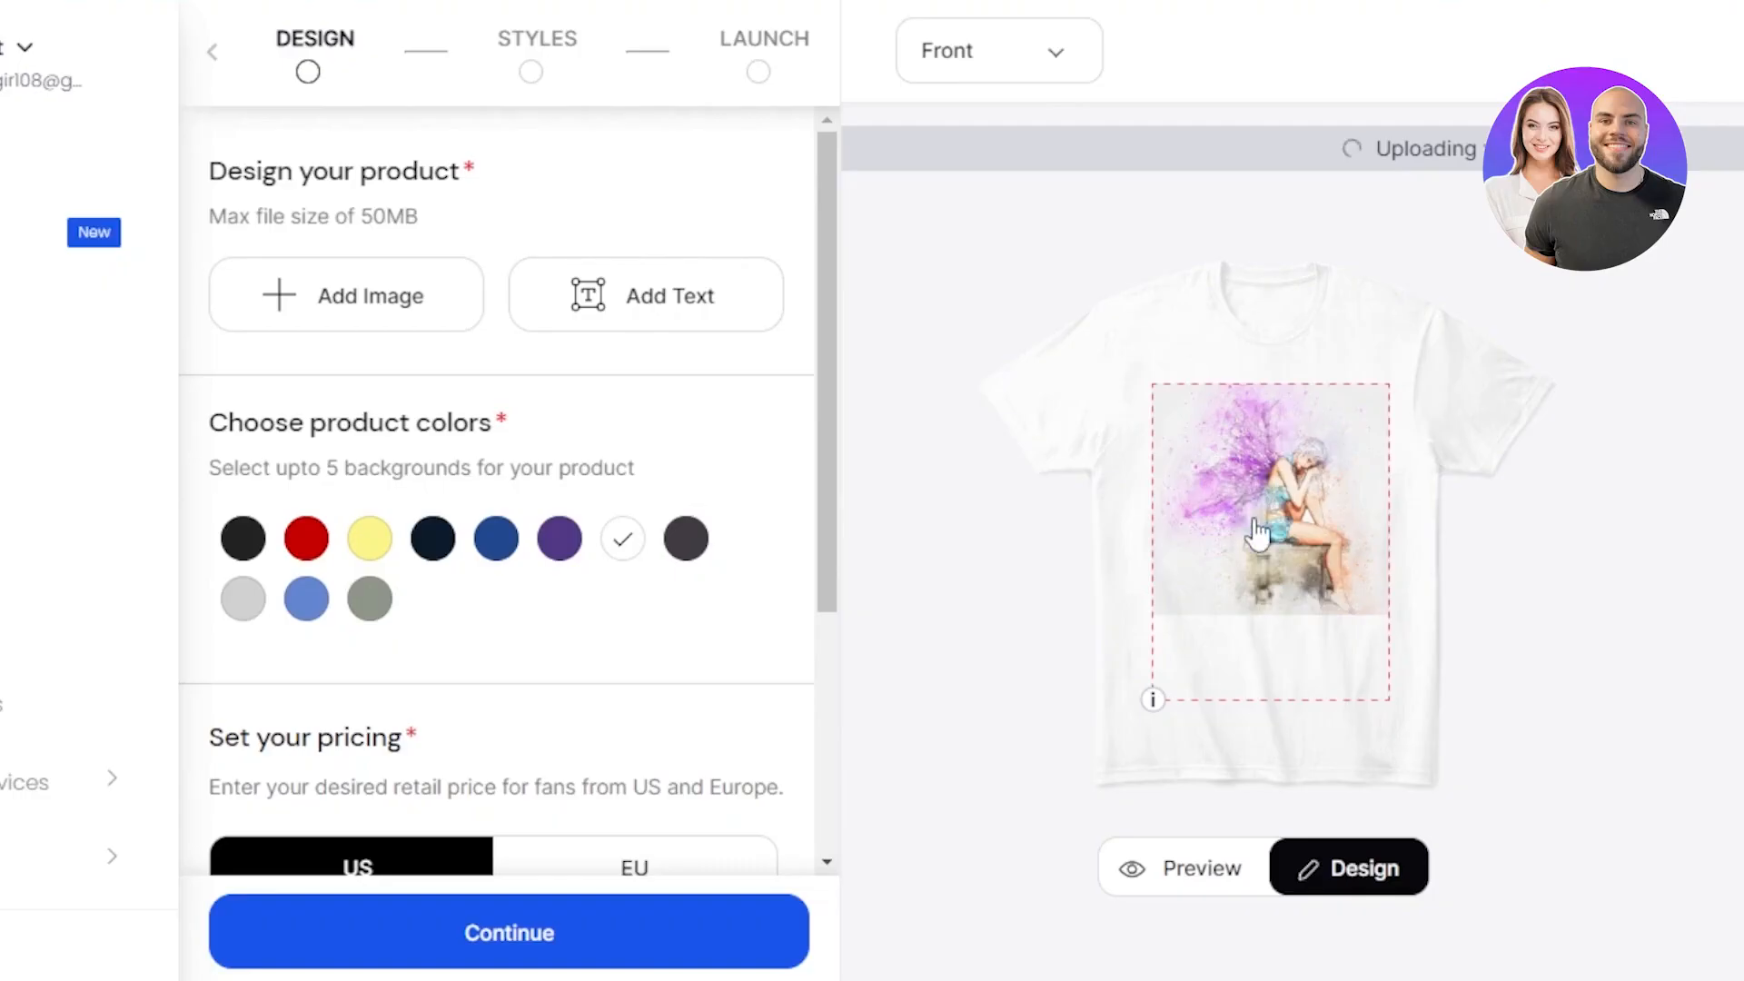
drag(1276, 508, 1282, 550)
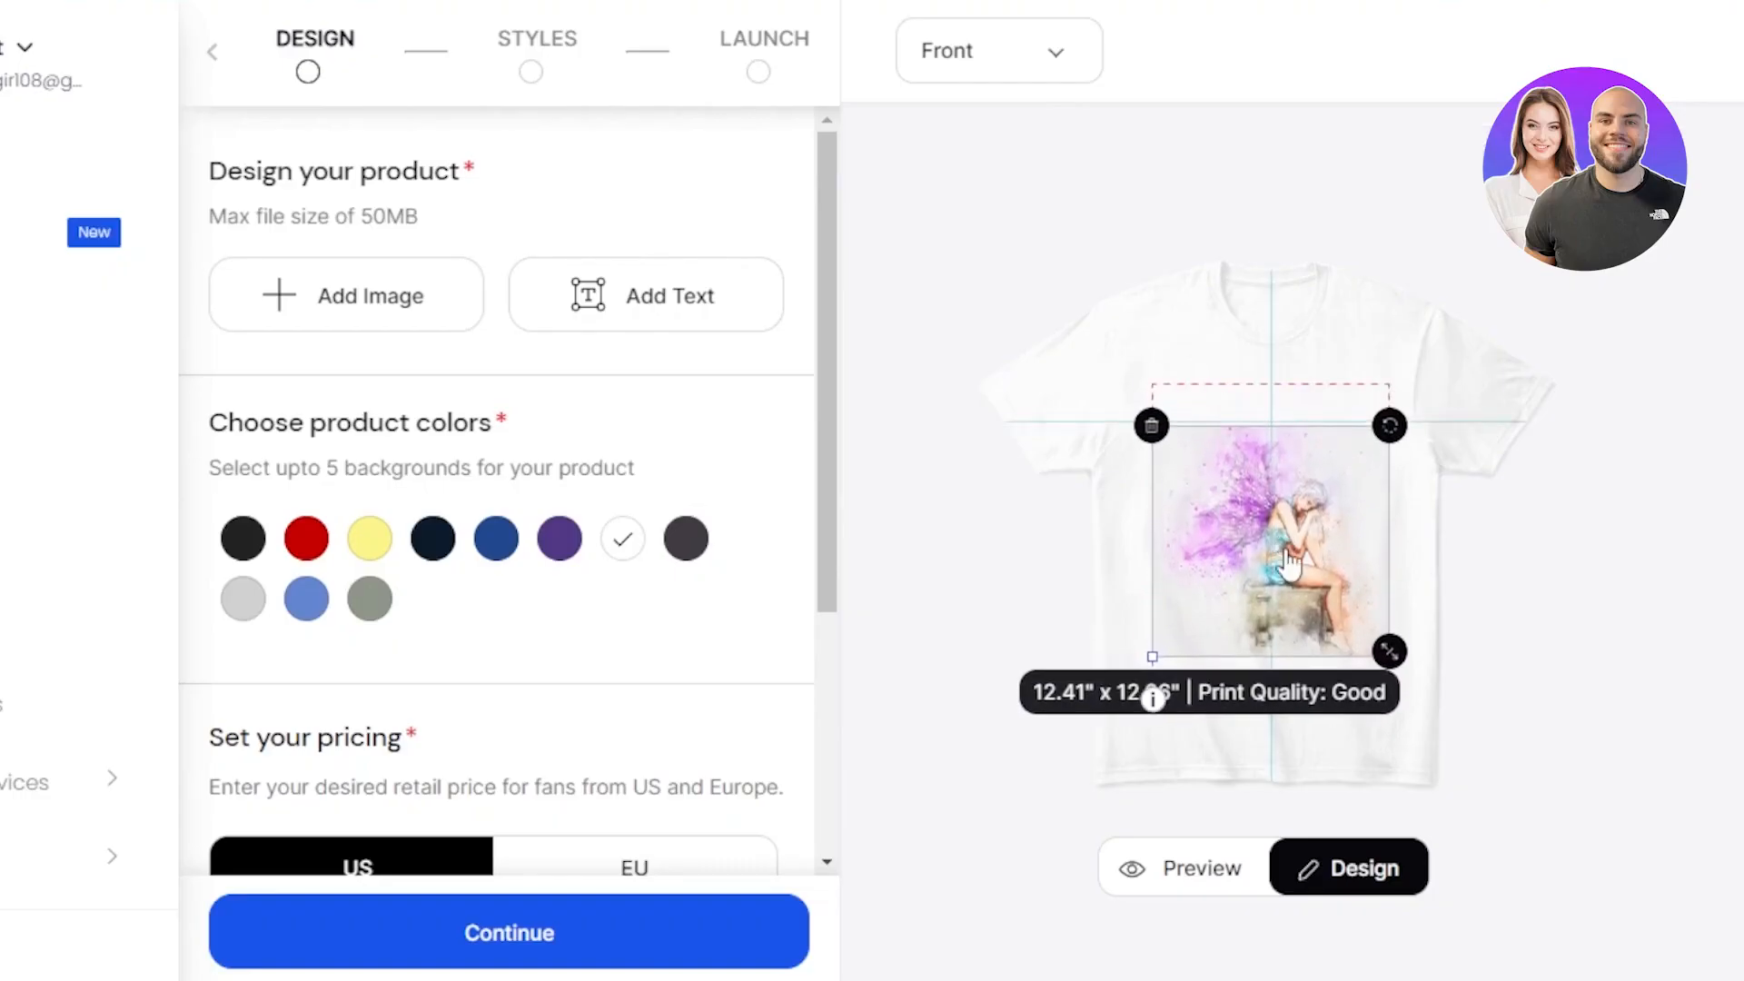
click(1524, 605)
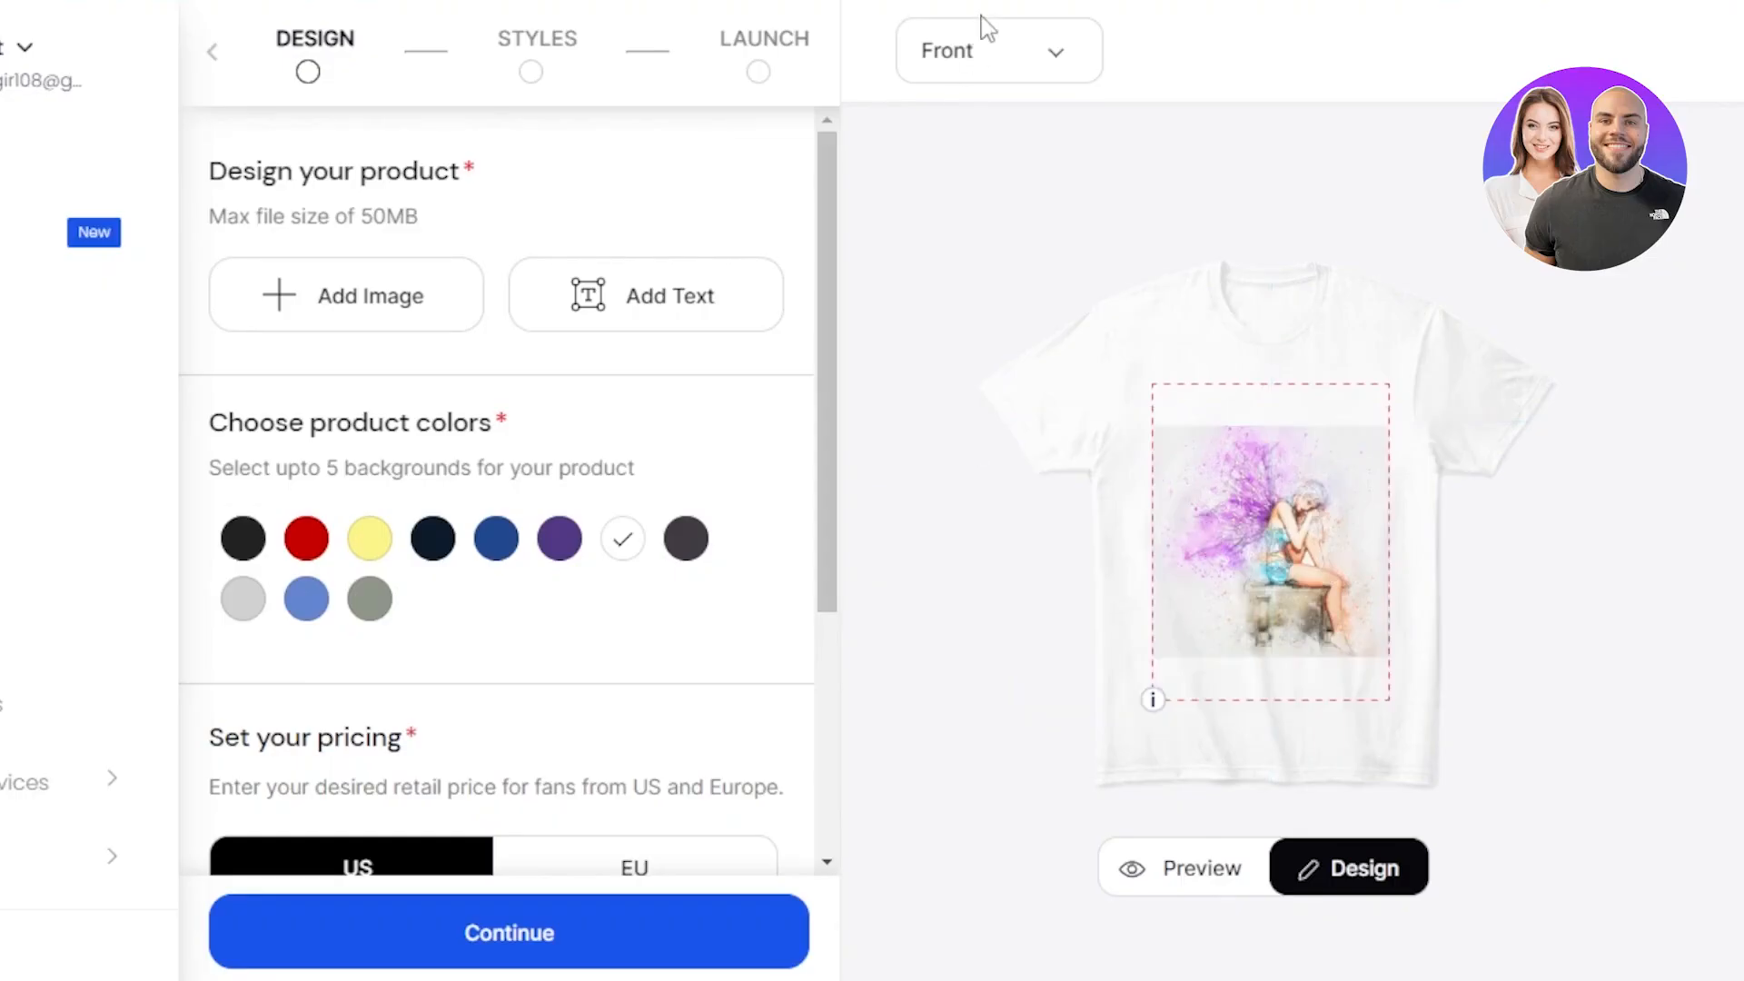
Step: Switch to the T-shirt's back and add the text "ANGEL VIBES" in enlarged lettering
click(984, 50)
click(964, 120)
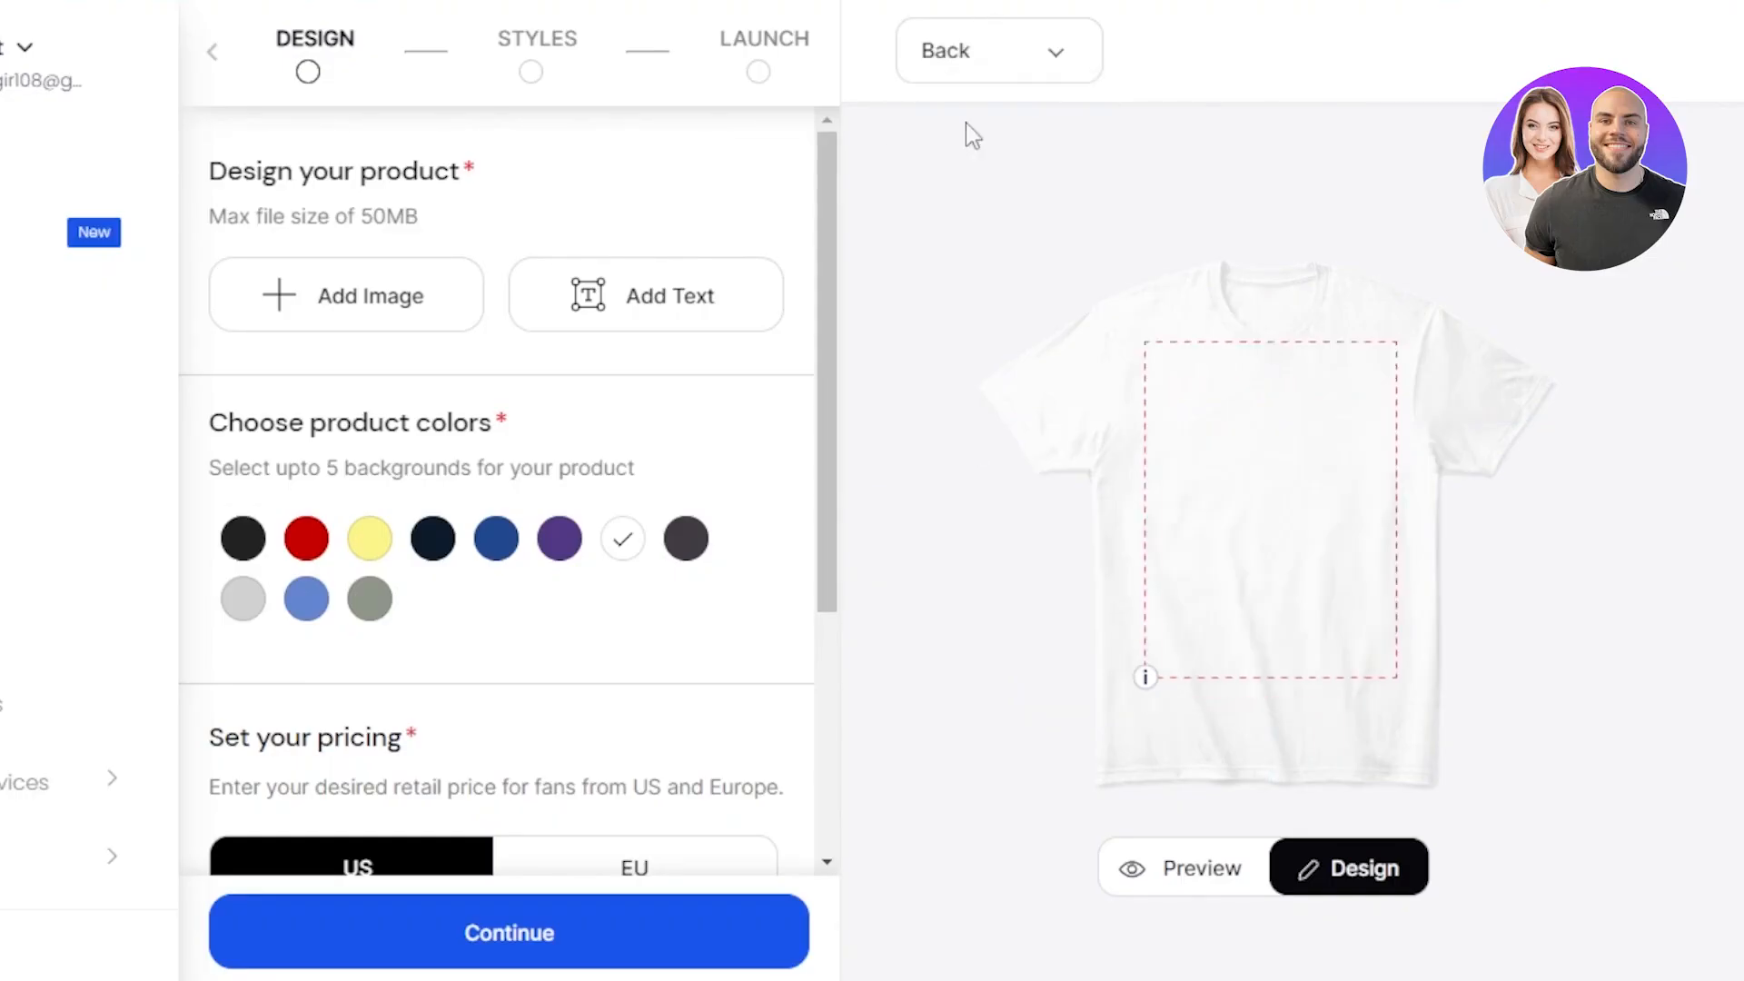
click(659, 313)
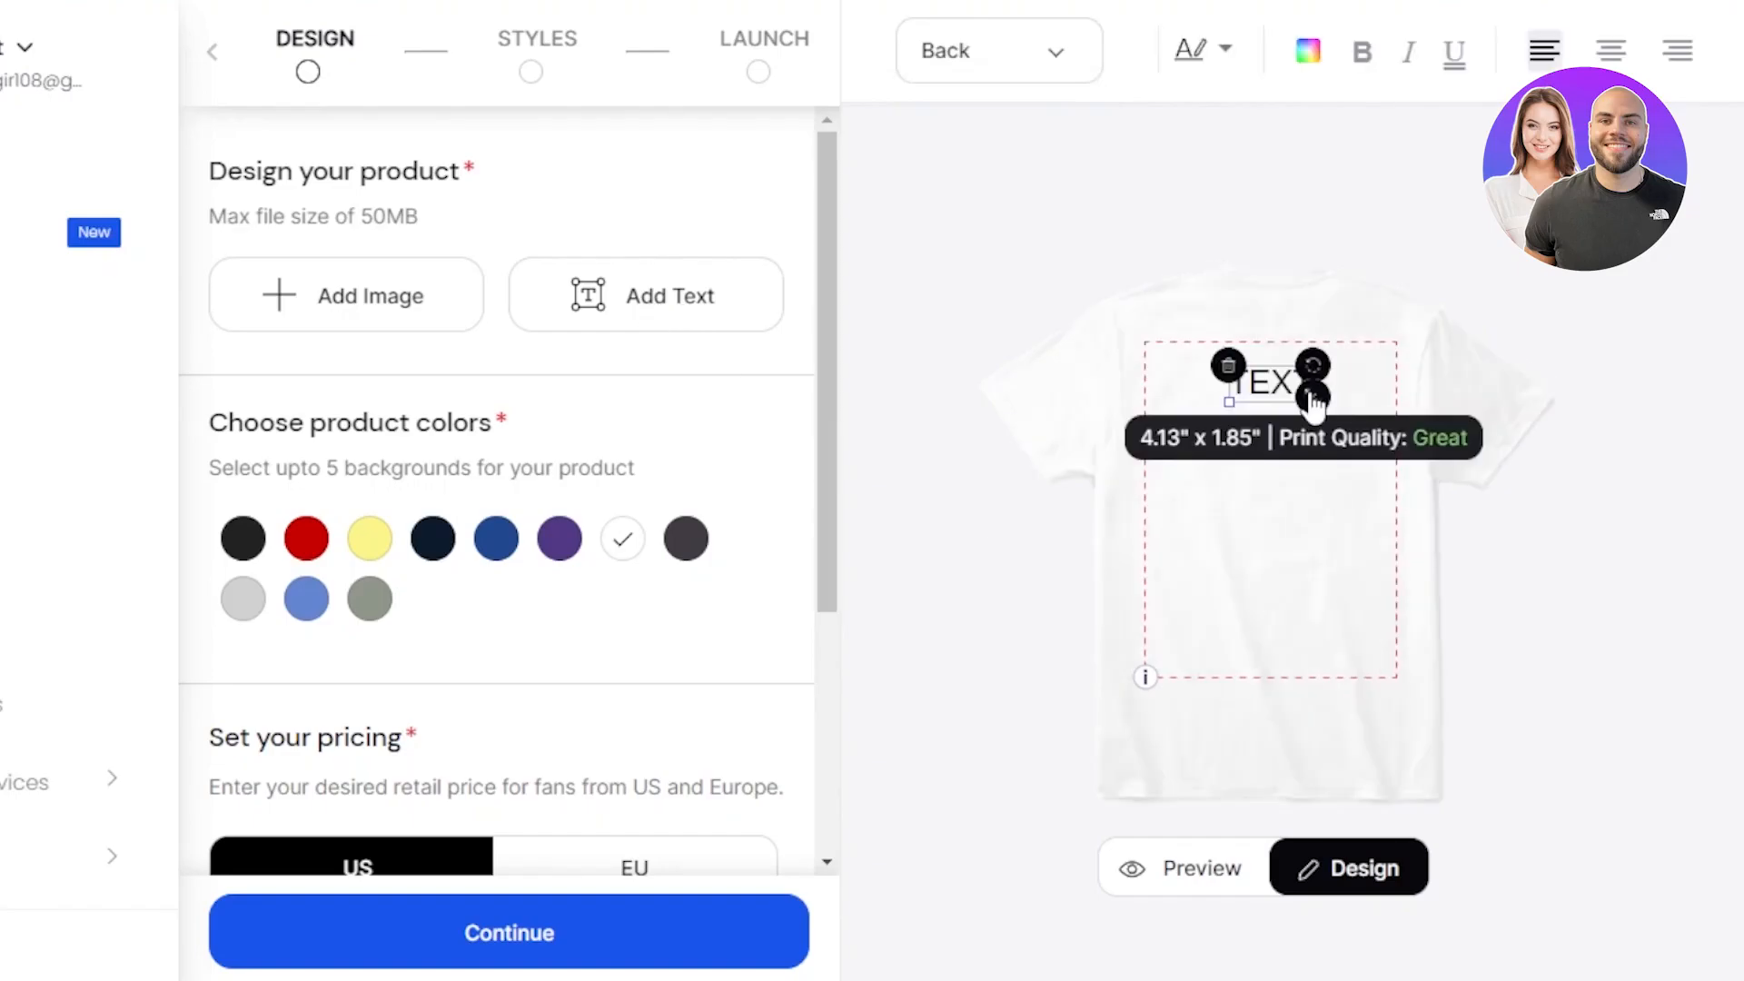
drag(1313, 395, 1468, 466)
drag(1279, 425, 1224, 425)
key(ctrl+a)
key(ctrl+v)
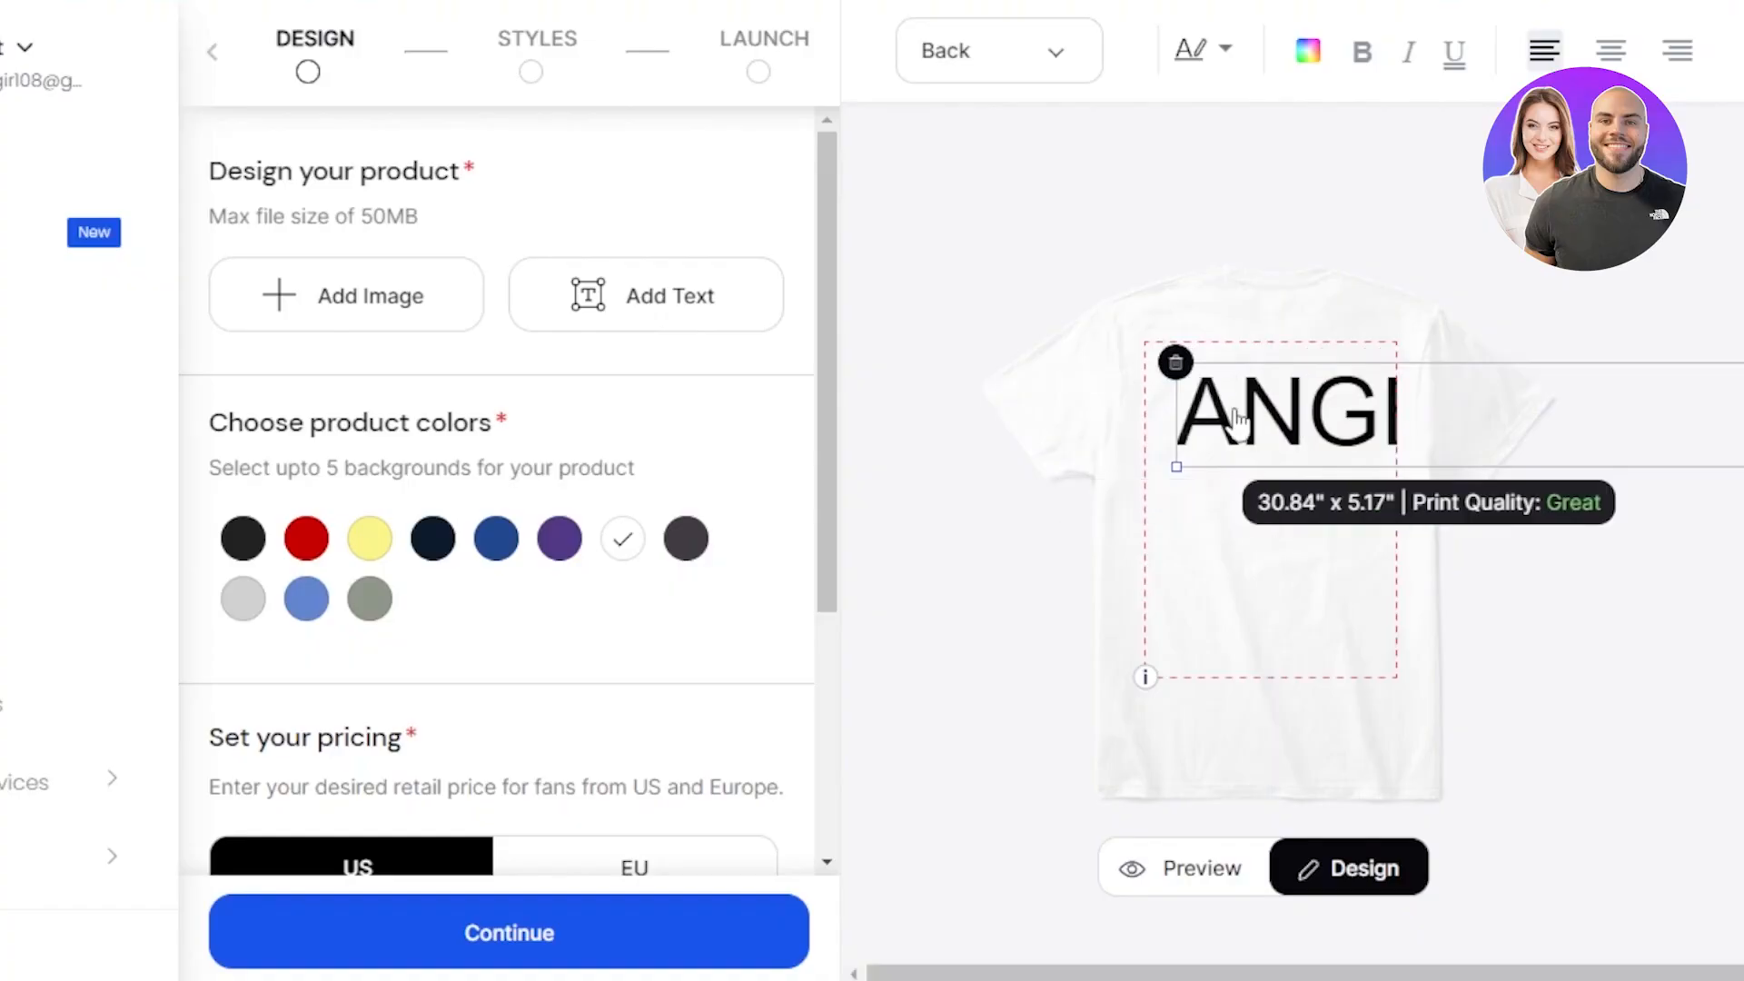
Step: Split "ANGEL VIBES" onto two lines, fit it within the print area at about 9.6 by 5.2 inches, and center-align it
drag(1367, 433, 1146, 400)
drag(1580, 421, 1315, 411)
click(1232, 398)
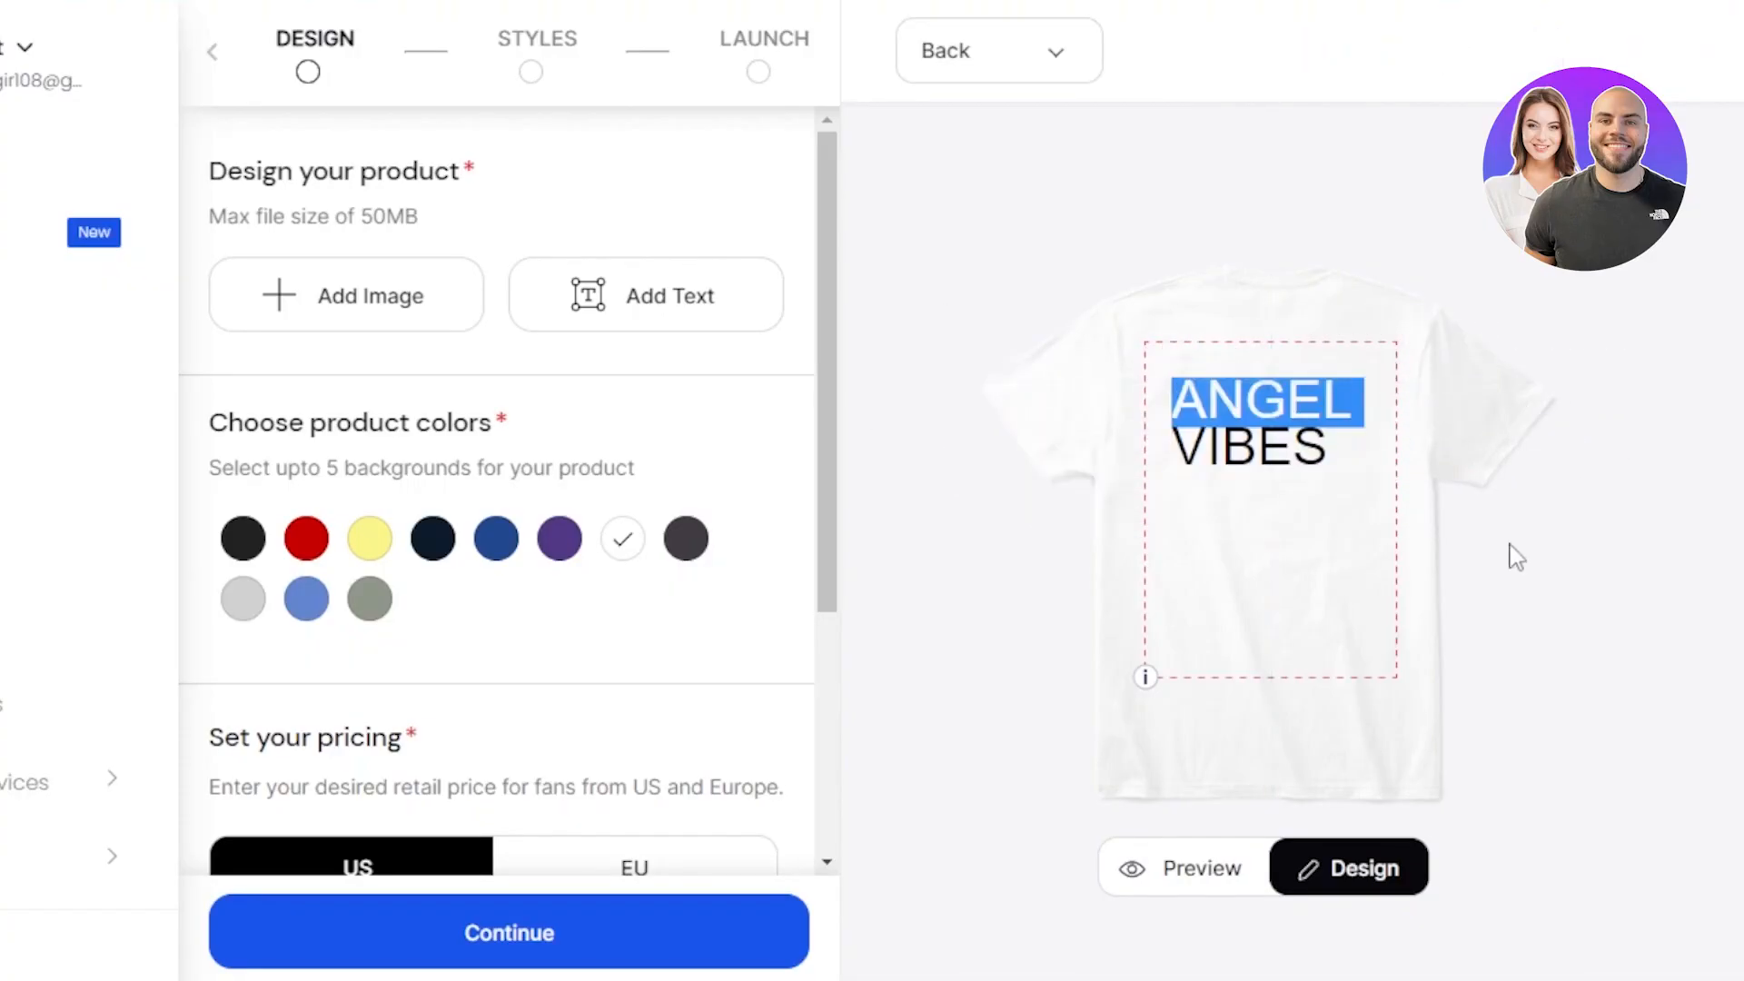
click(1219, 403)
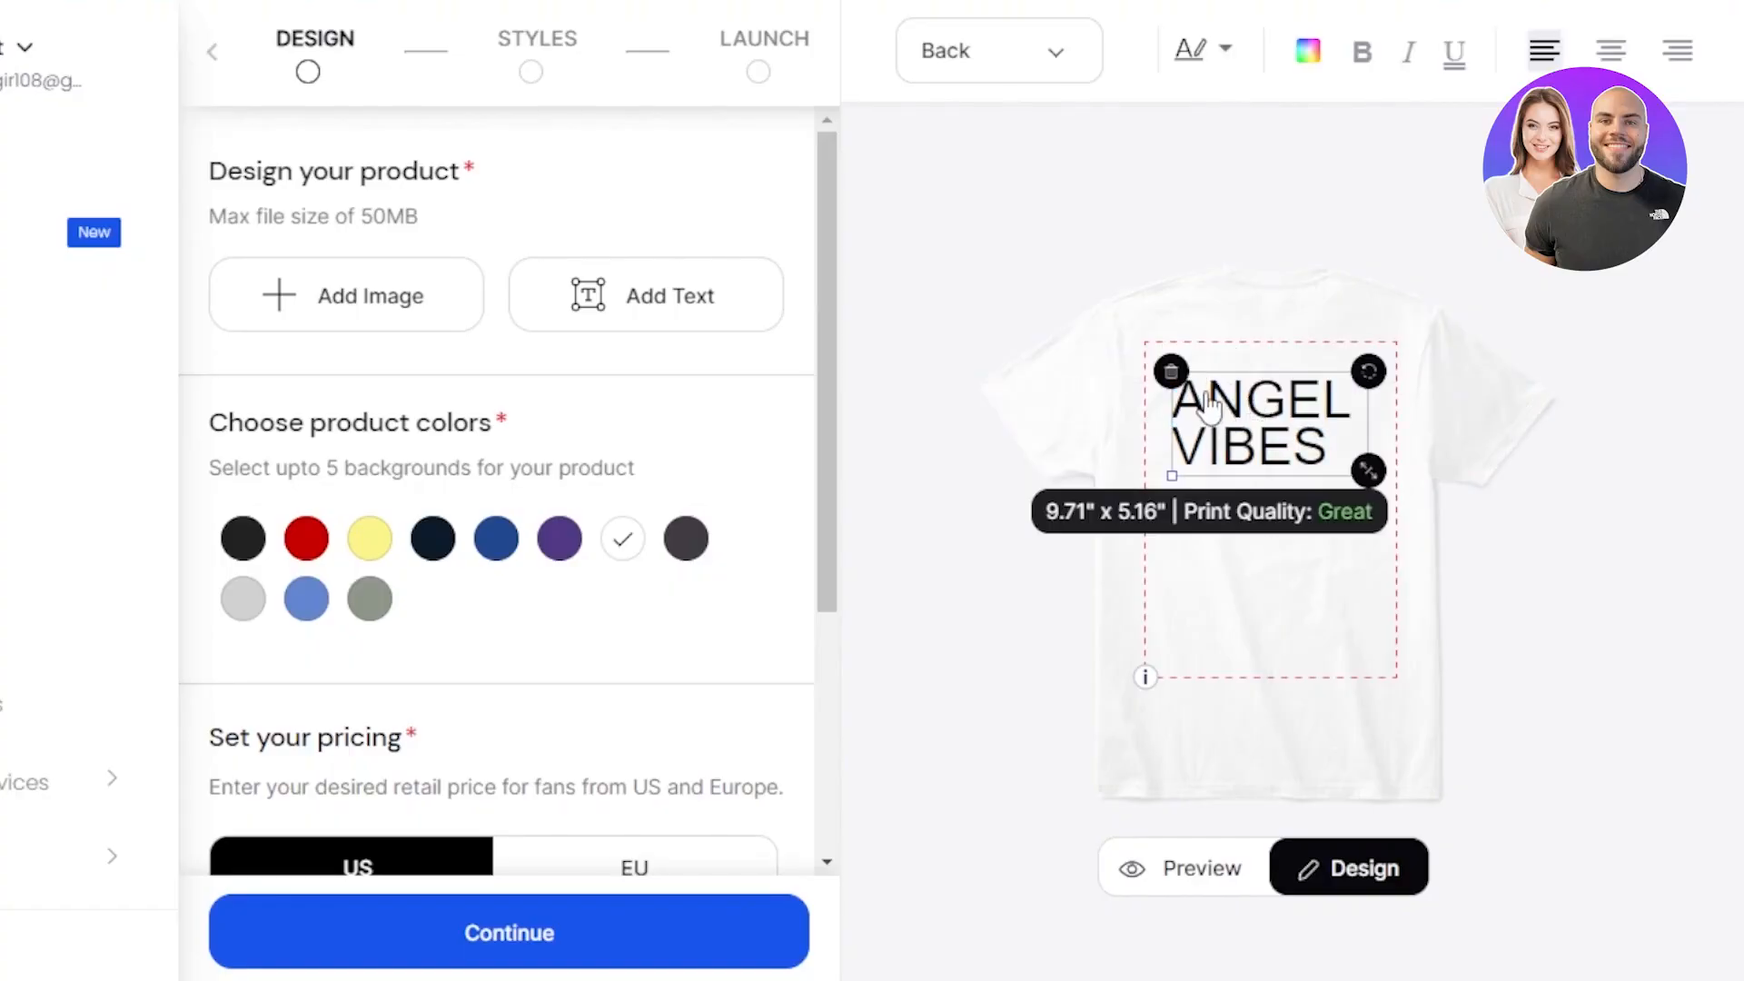
click(1610, 50)
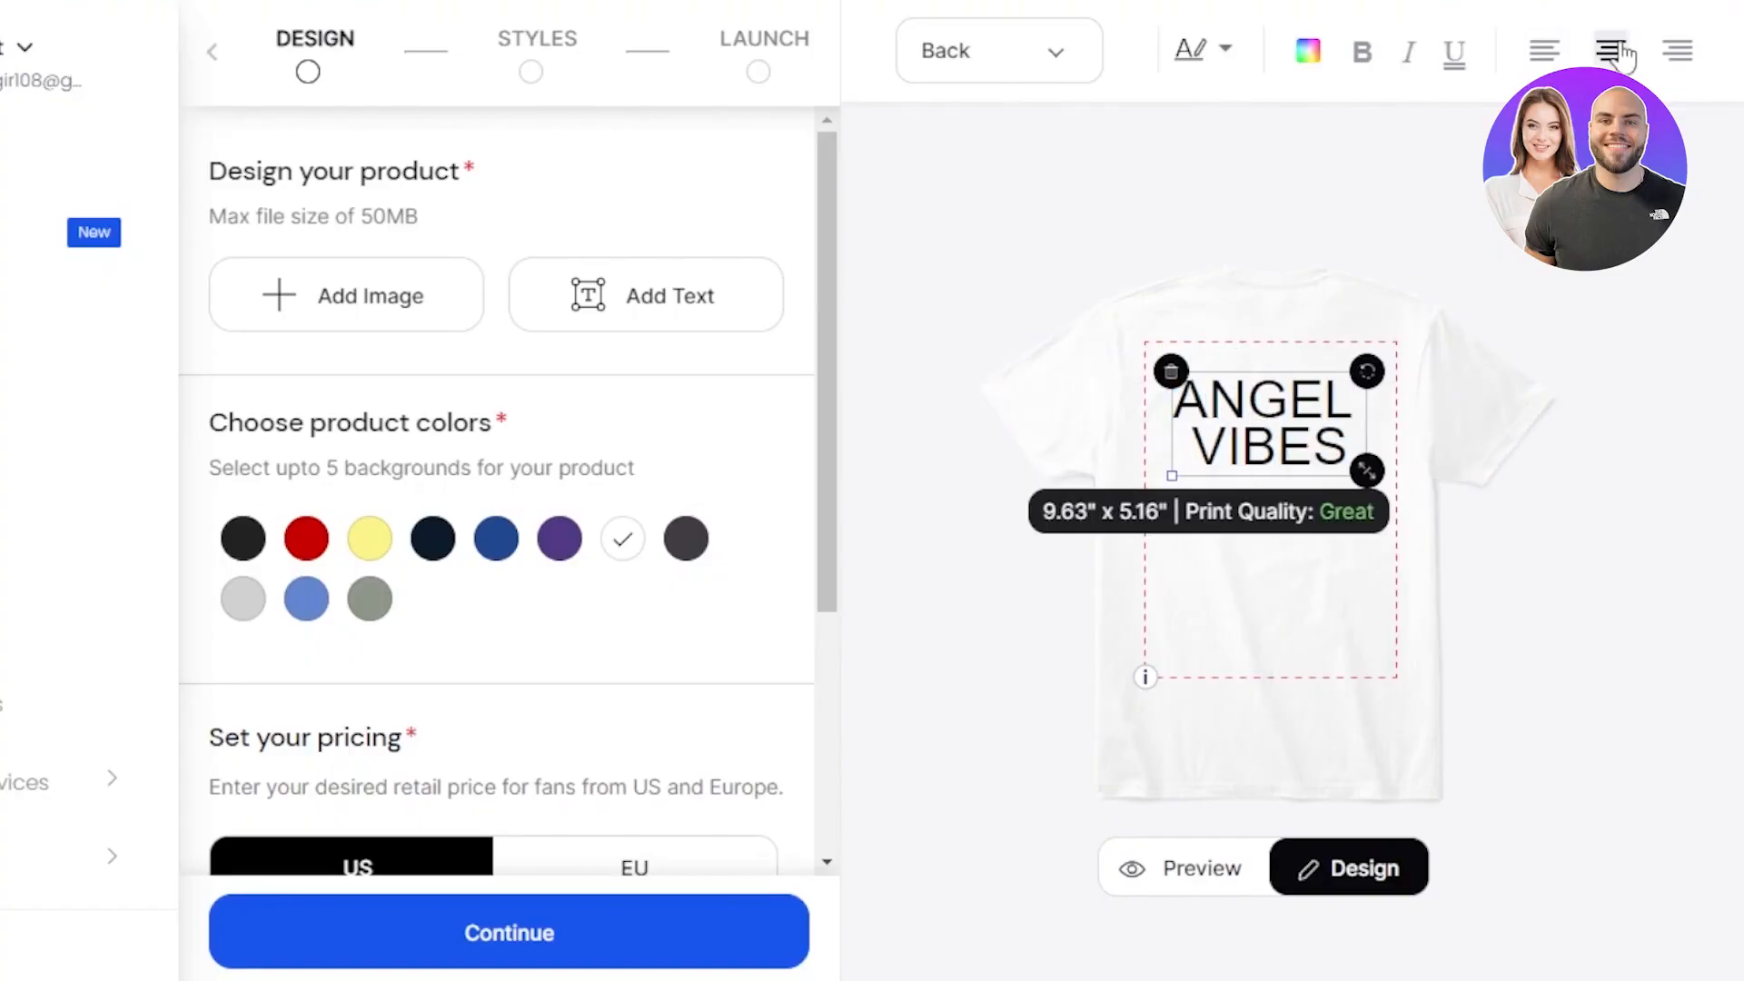
Step: Color the back text purple with hex 9902EF and style it bold and italic in a script font
click(1308, 52)
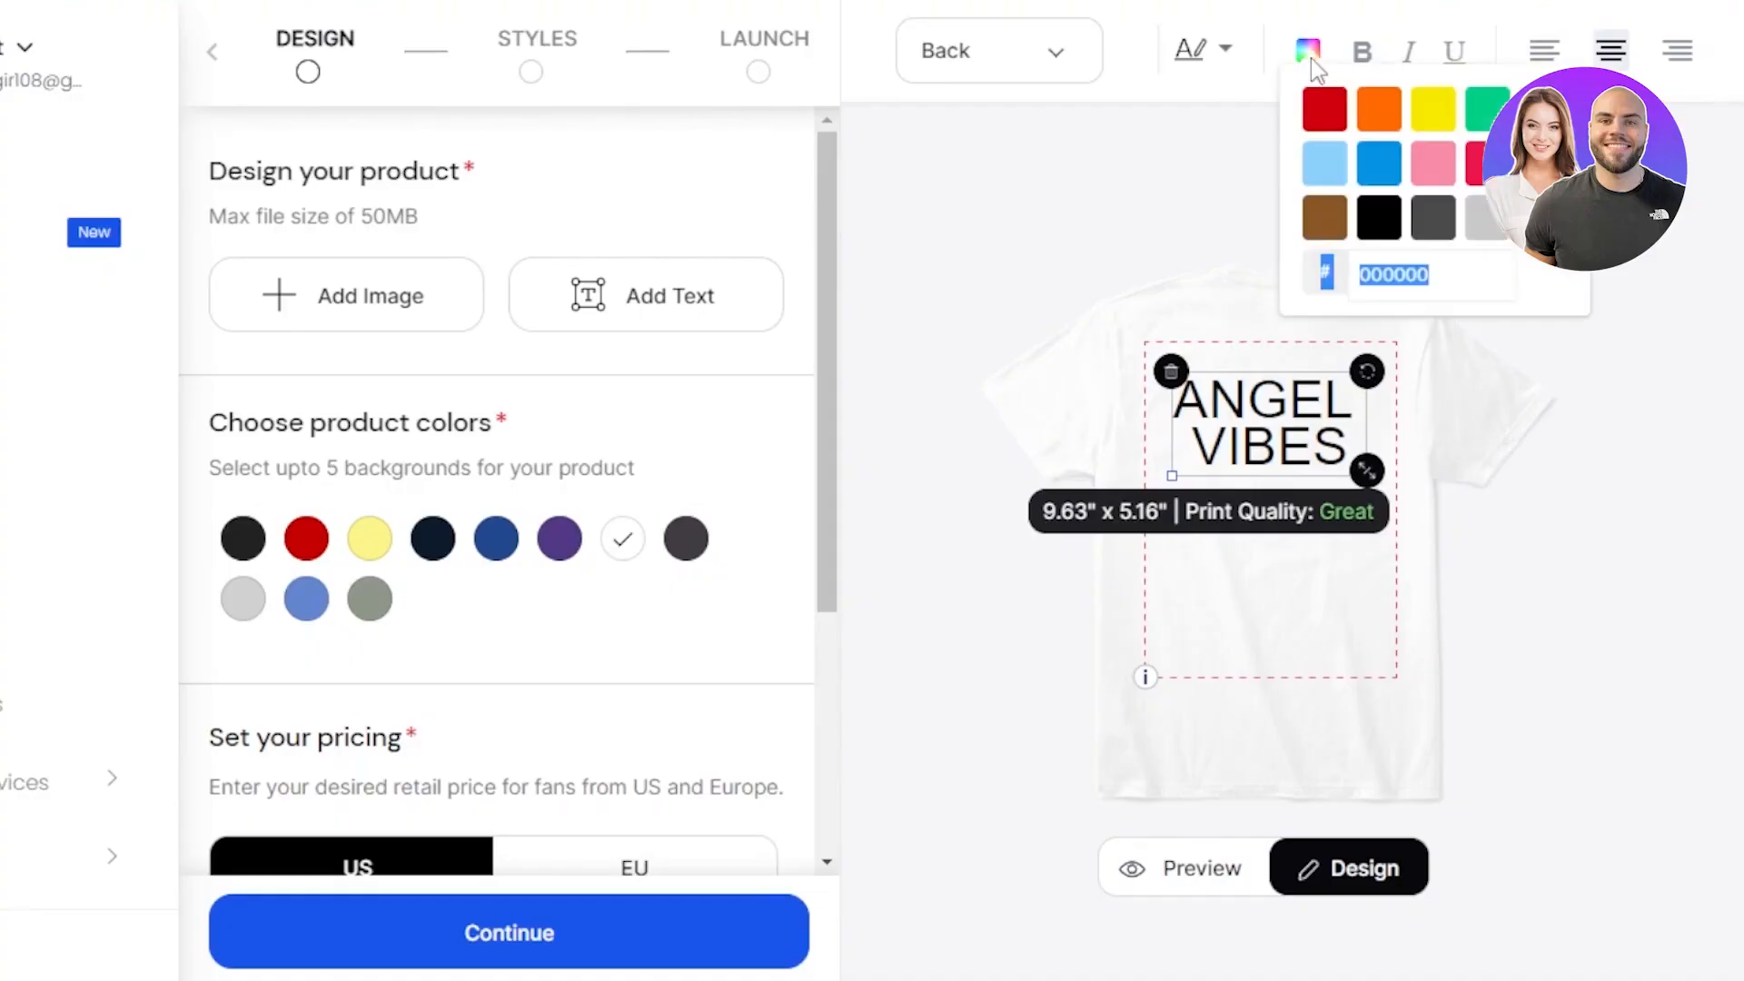
text(9902EF)
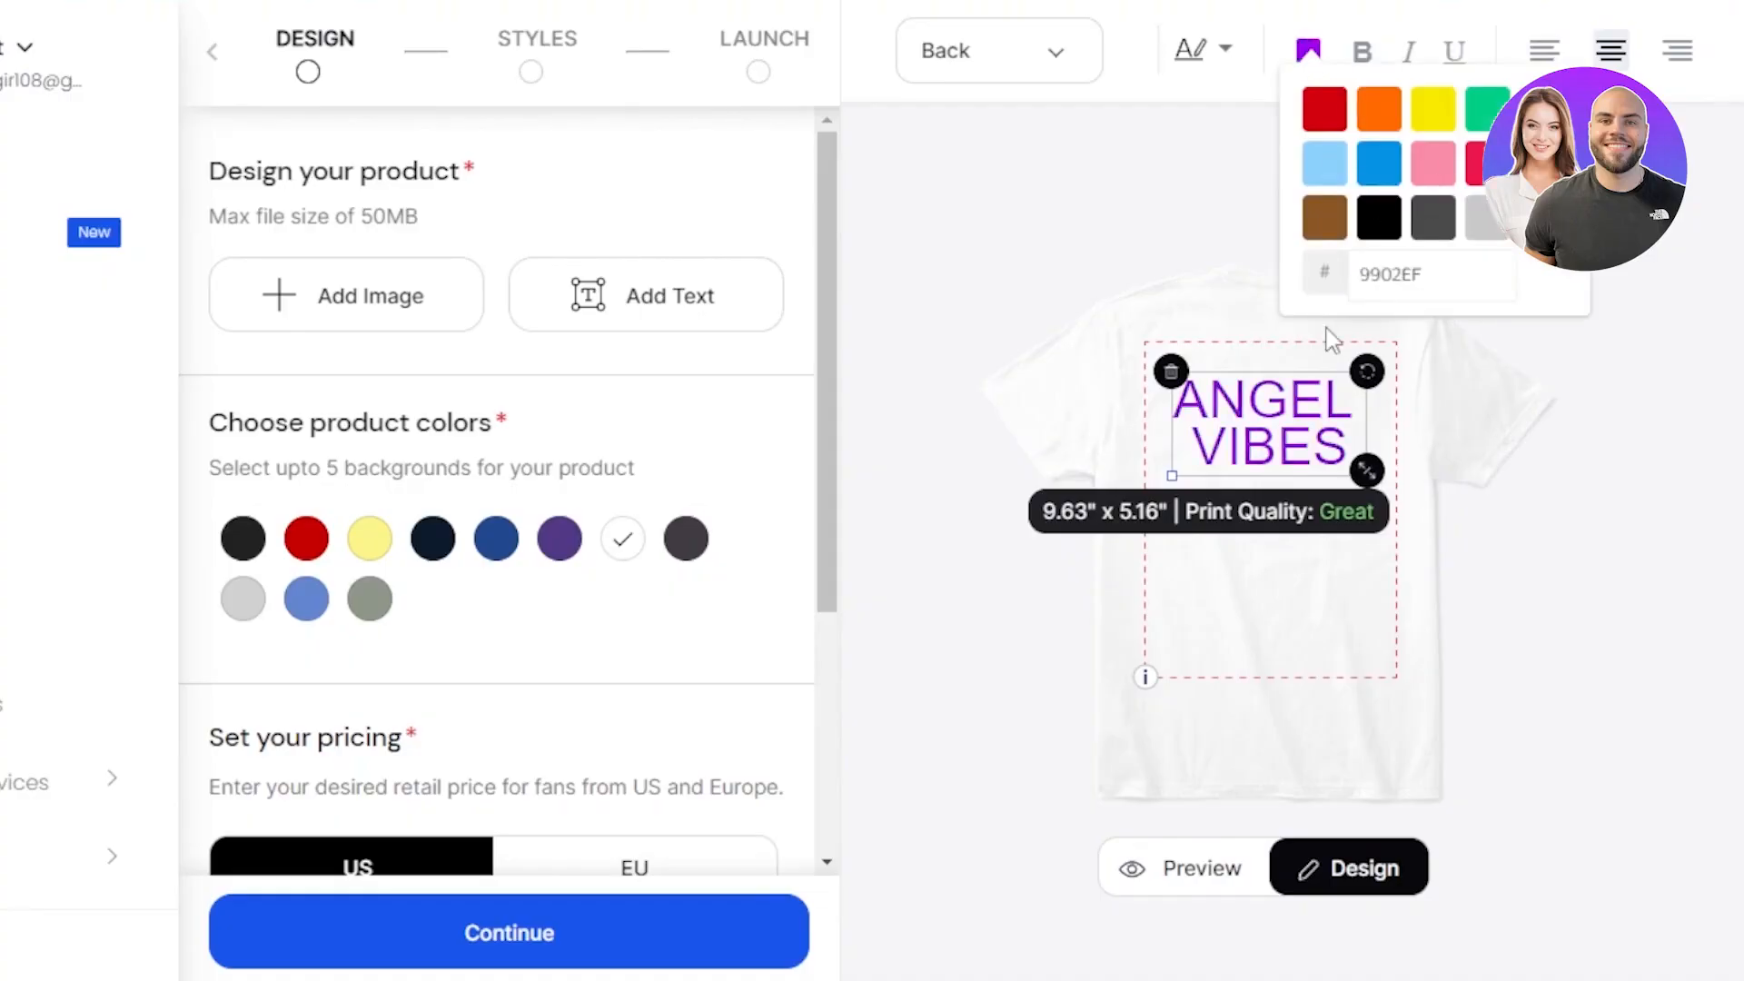
click(1408, 58)
click(1408, 56)
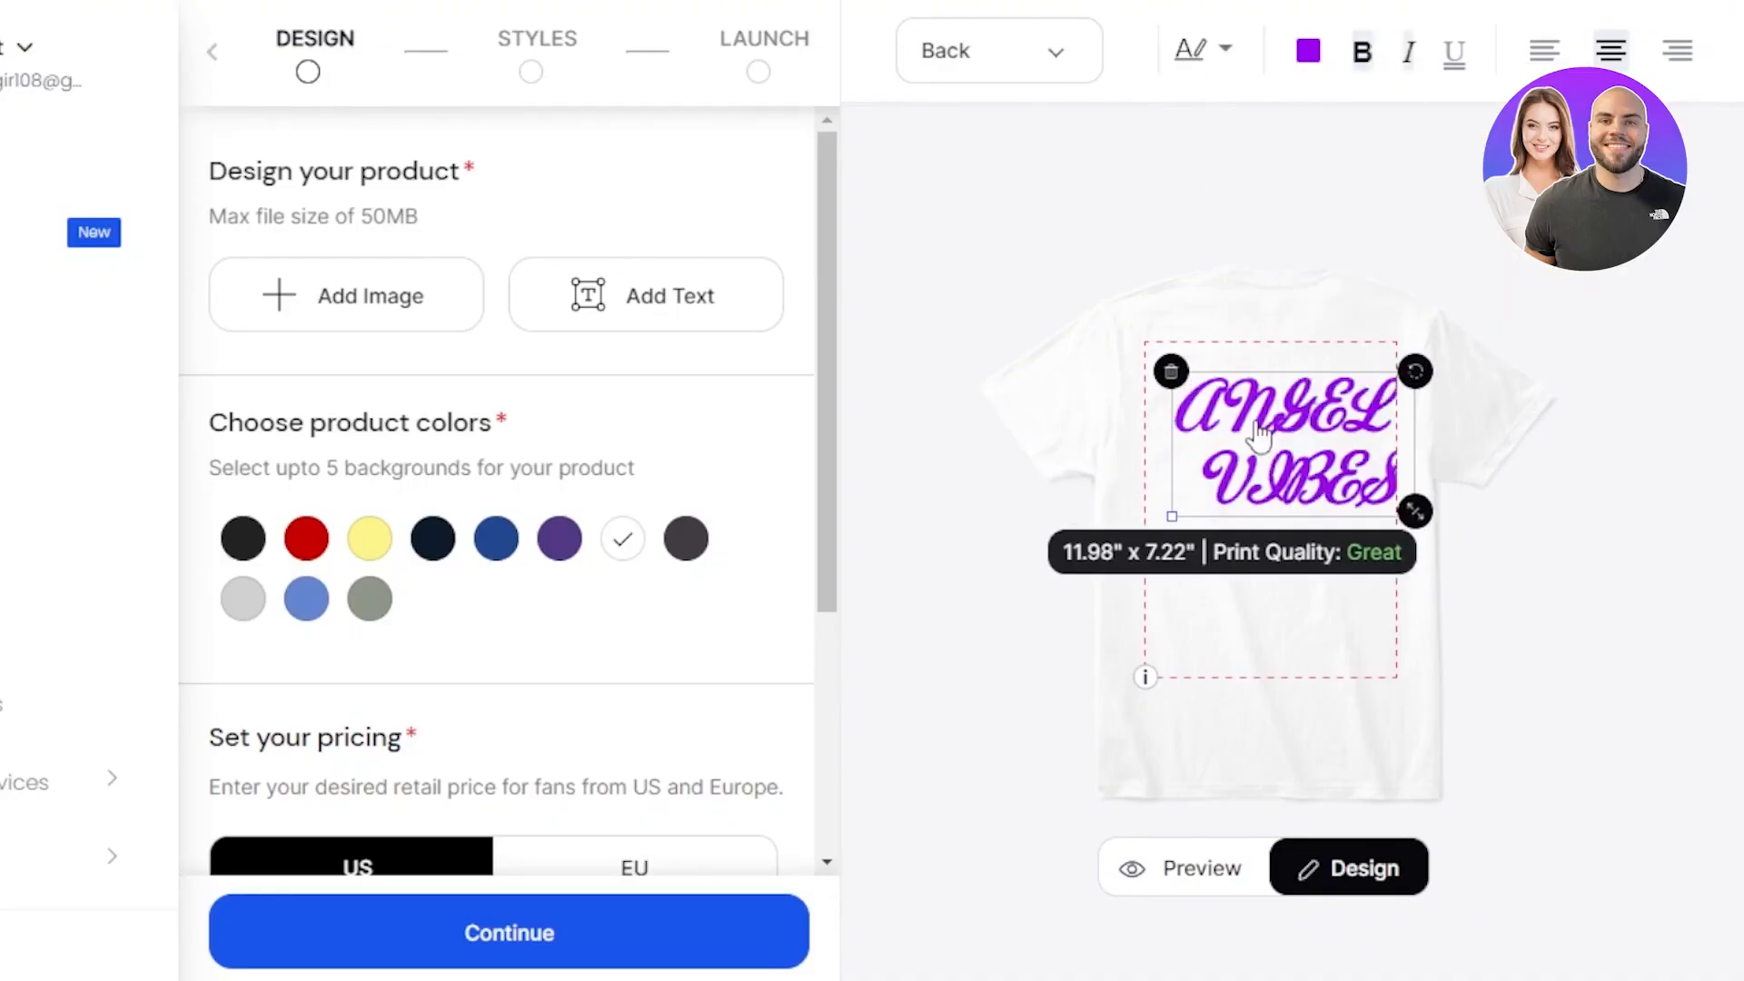
Step: Change the back text to a stencil font and center it in the upper print area at about 9.3 by 3.8 inches
drag(1276, 408, 1254, 407)
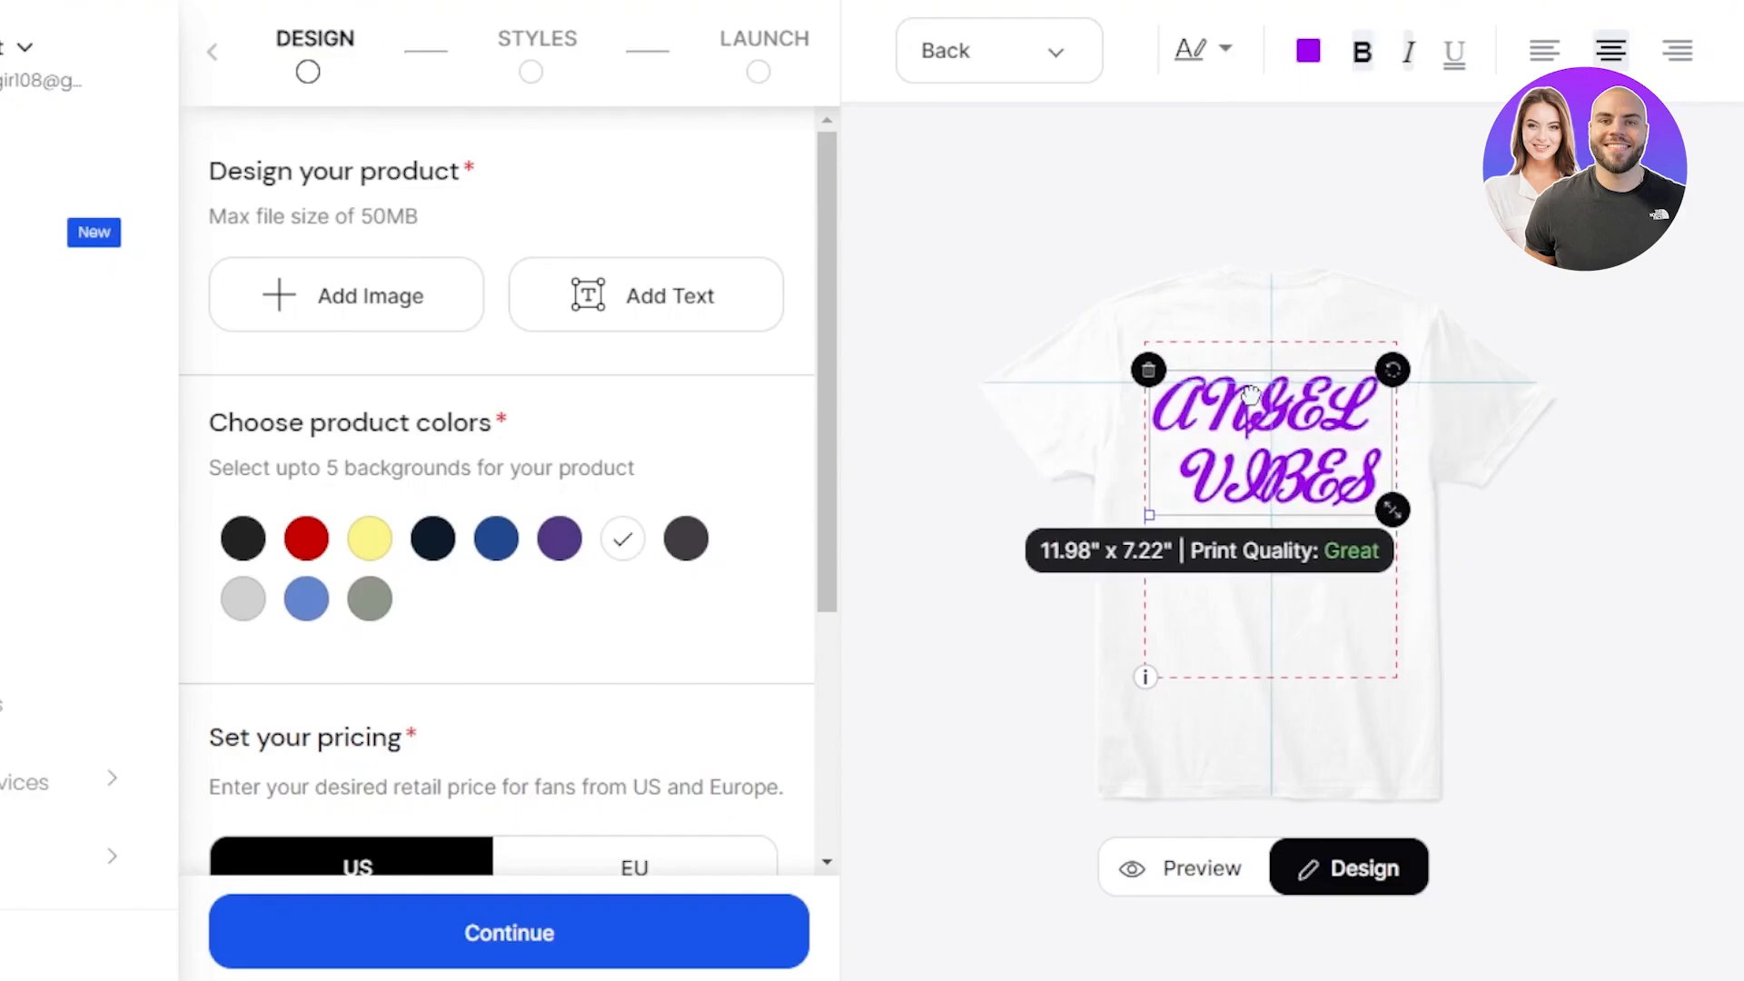
drag(1392, 513, 1317, 468)
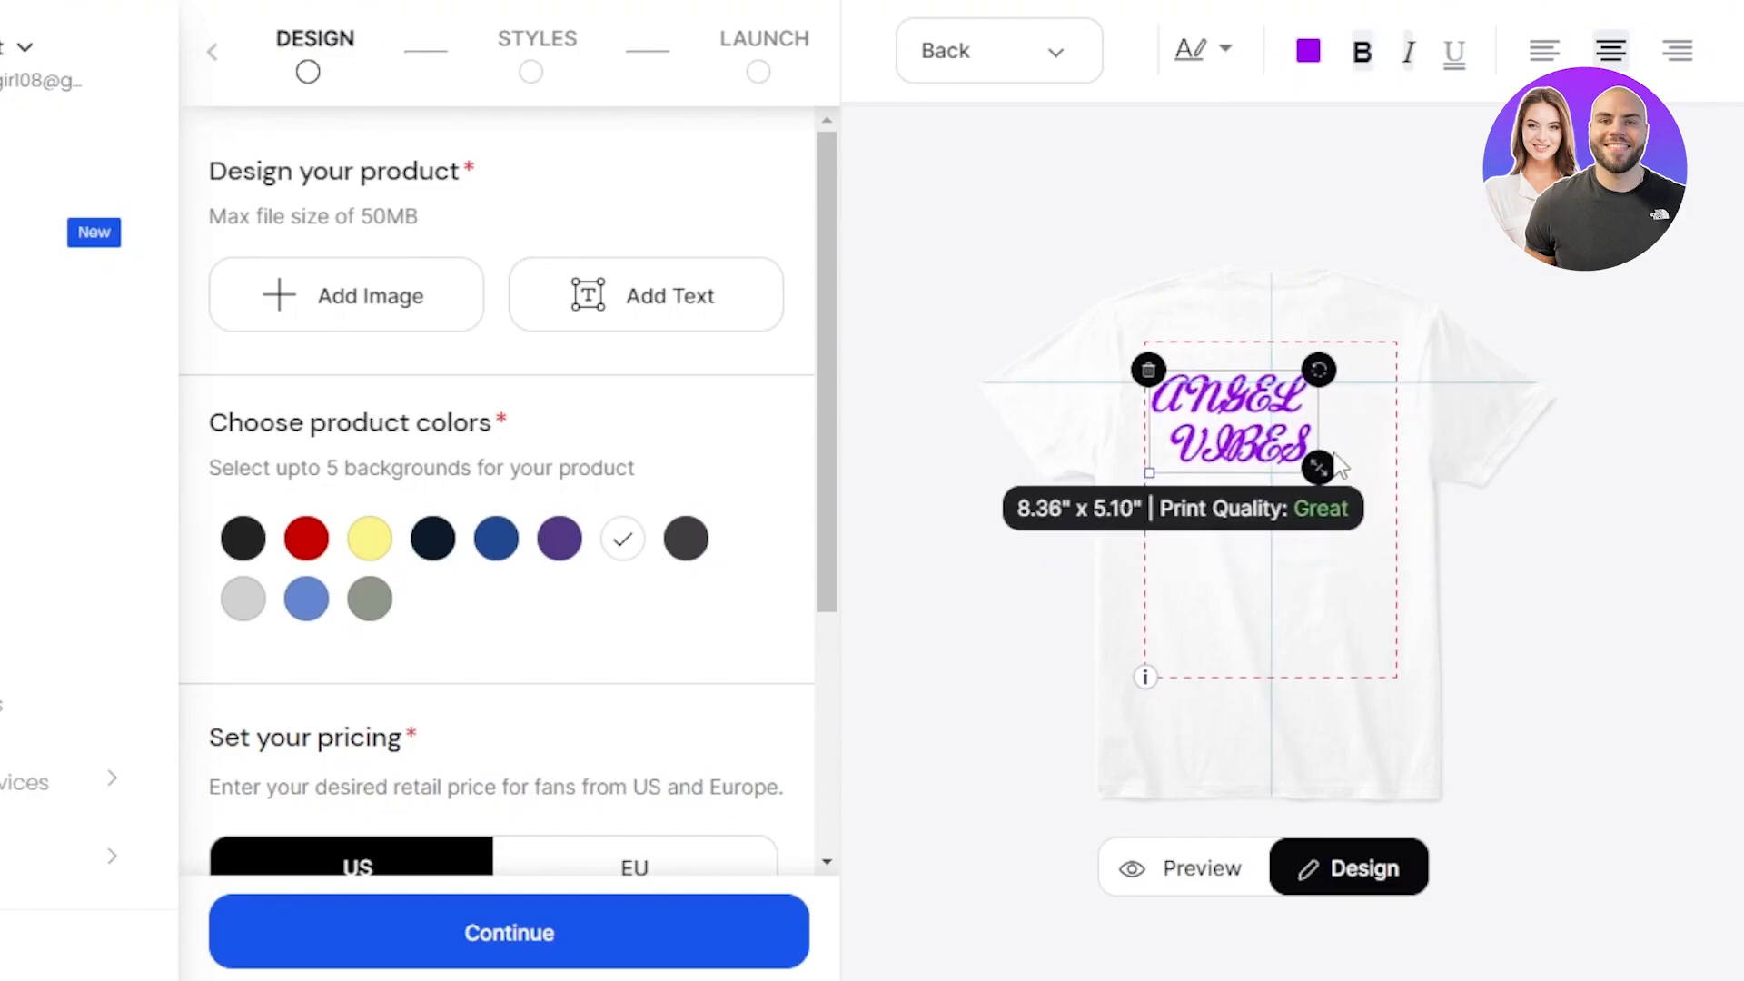
drag(1256, 413, 1296, 420)
click(1269, 390)
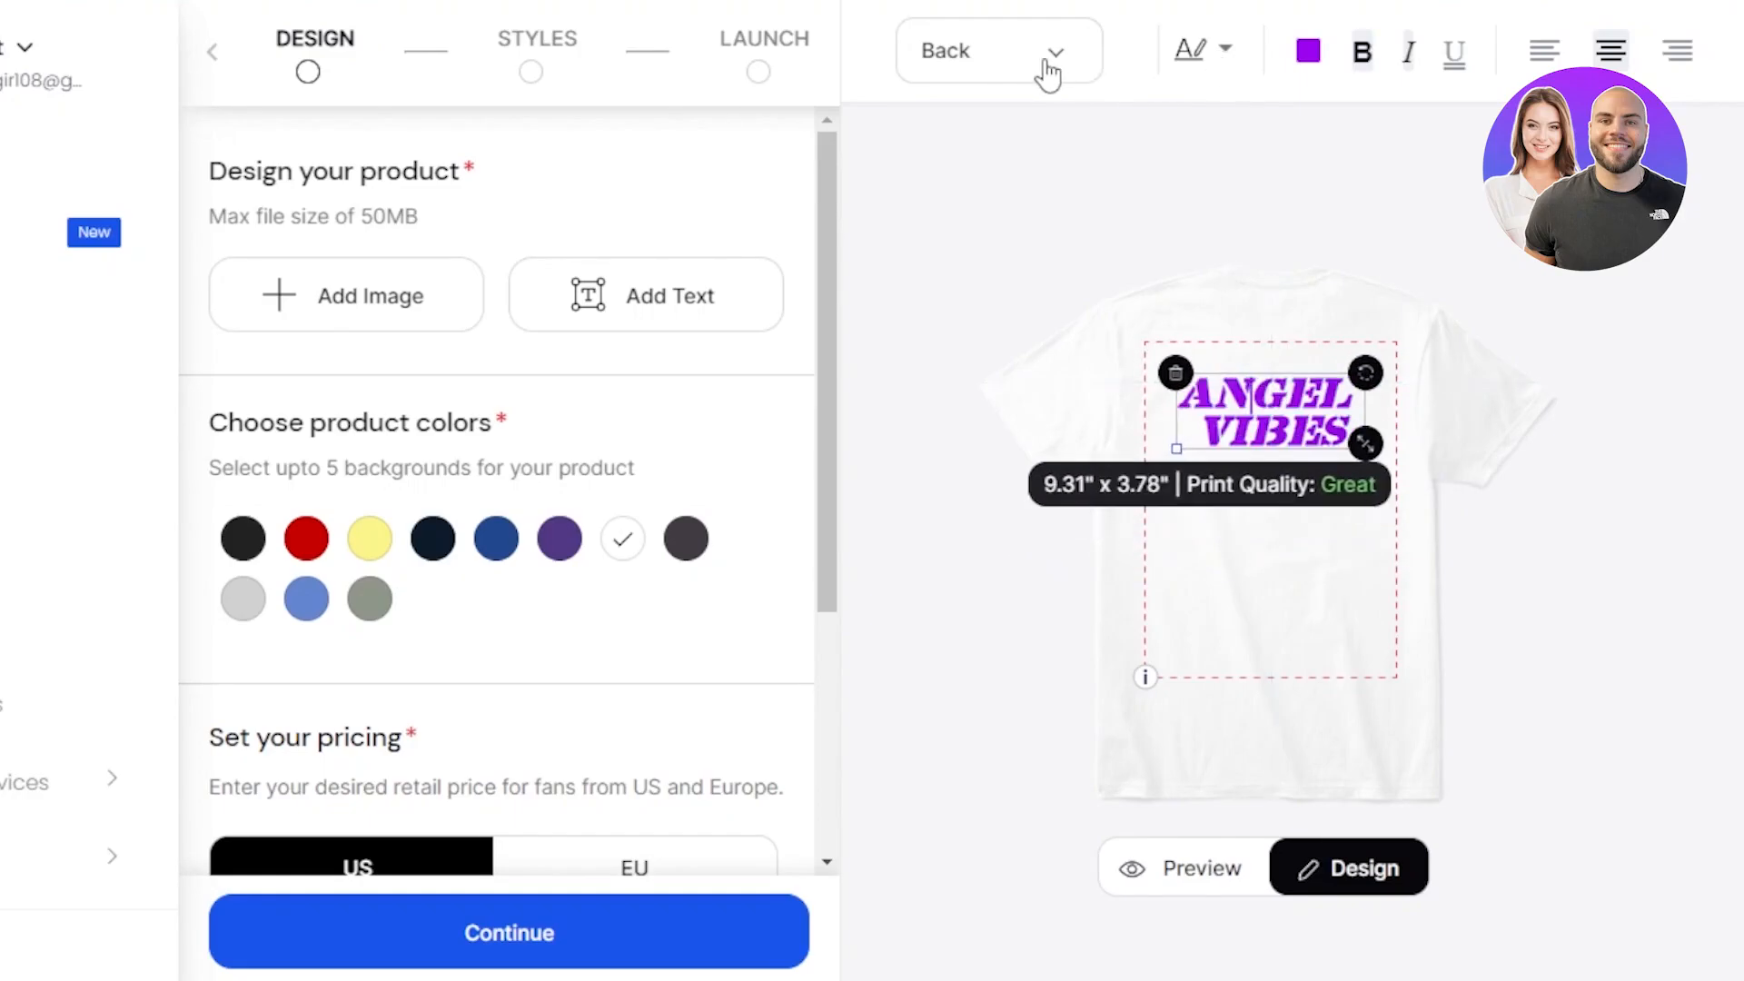
Step: Return to the T-shirt's front and add yellow, black, light gray and royal blue to the product colors, leaving red out
click(1049, 62)
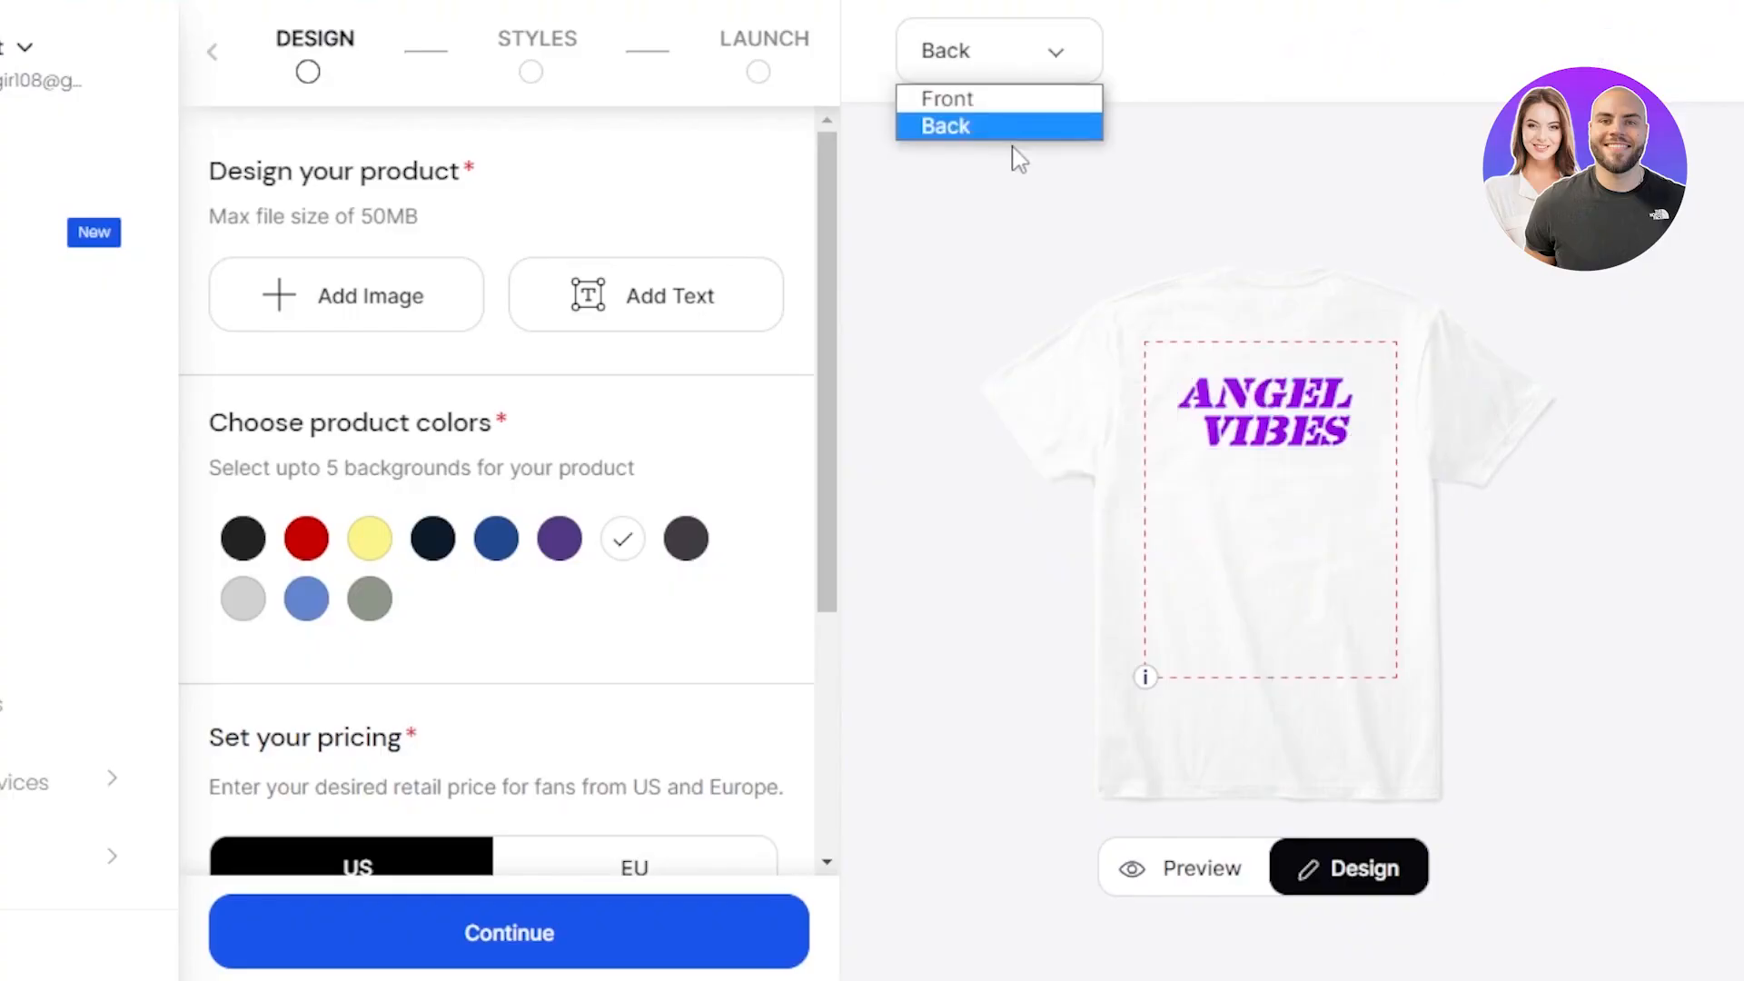
click(987, 98)
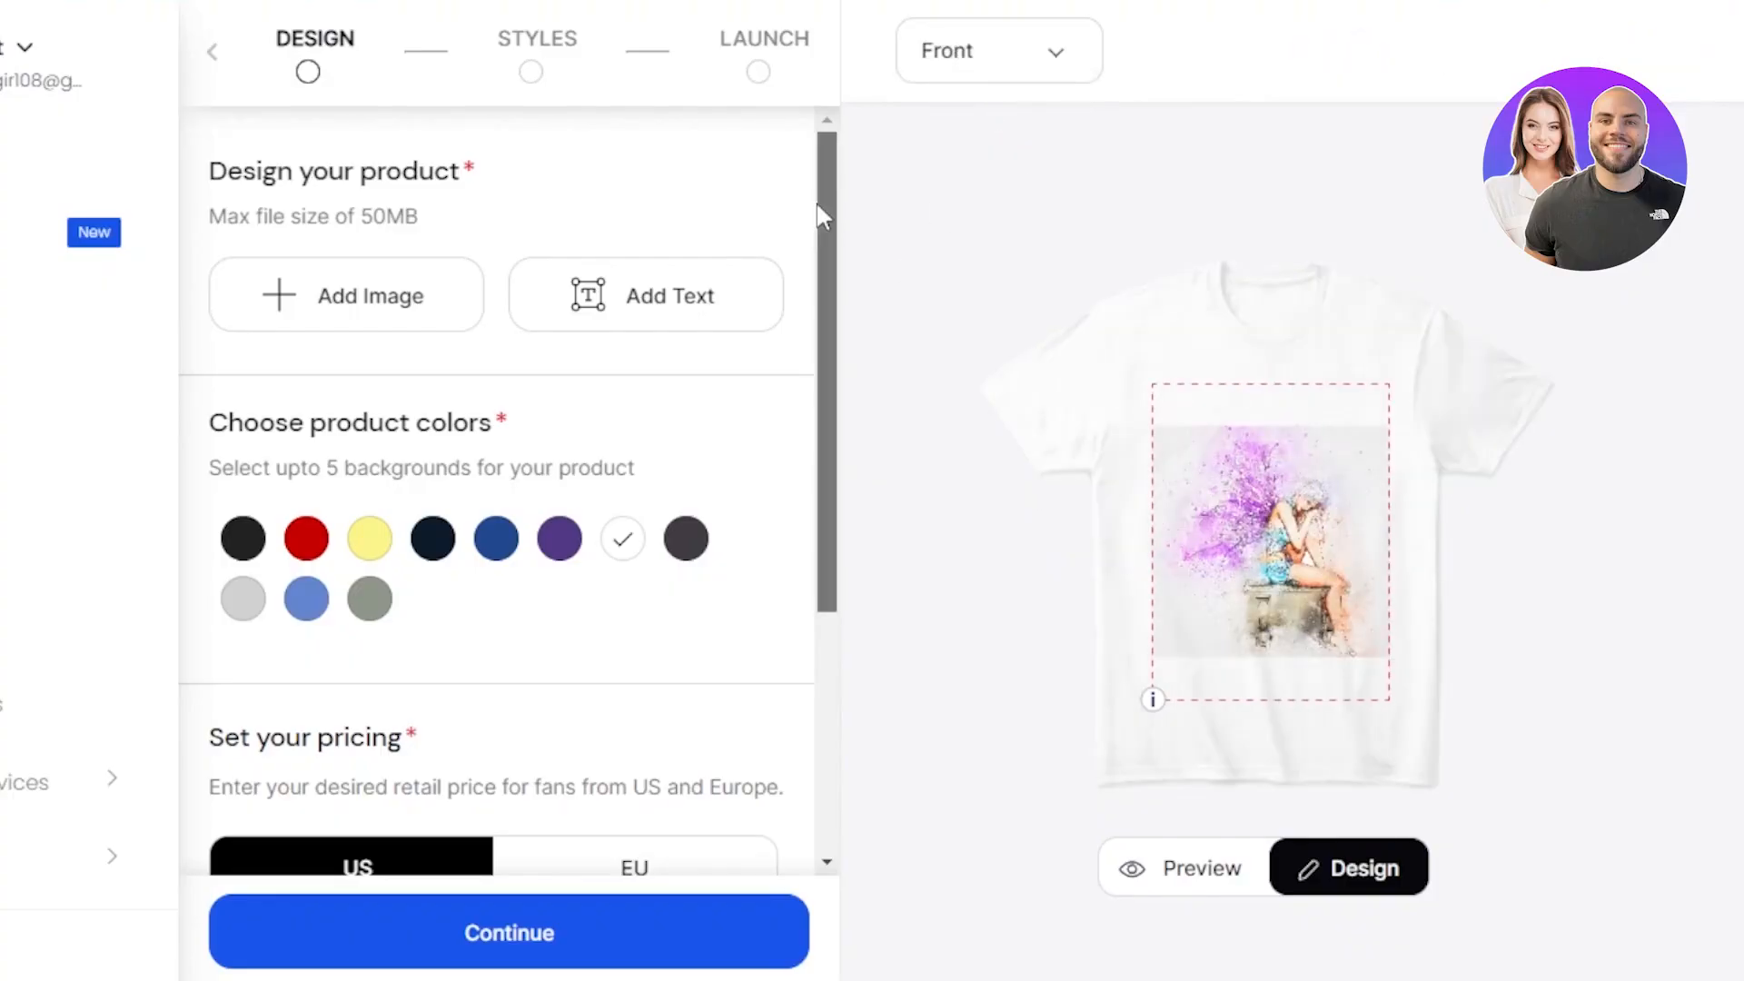
scroll(817, 213, down, 1)
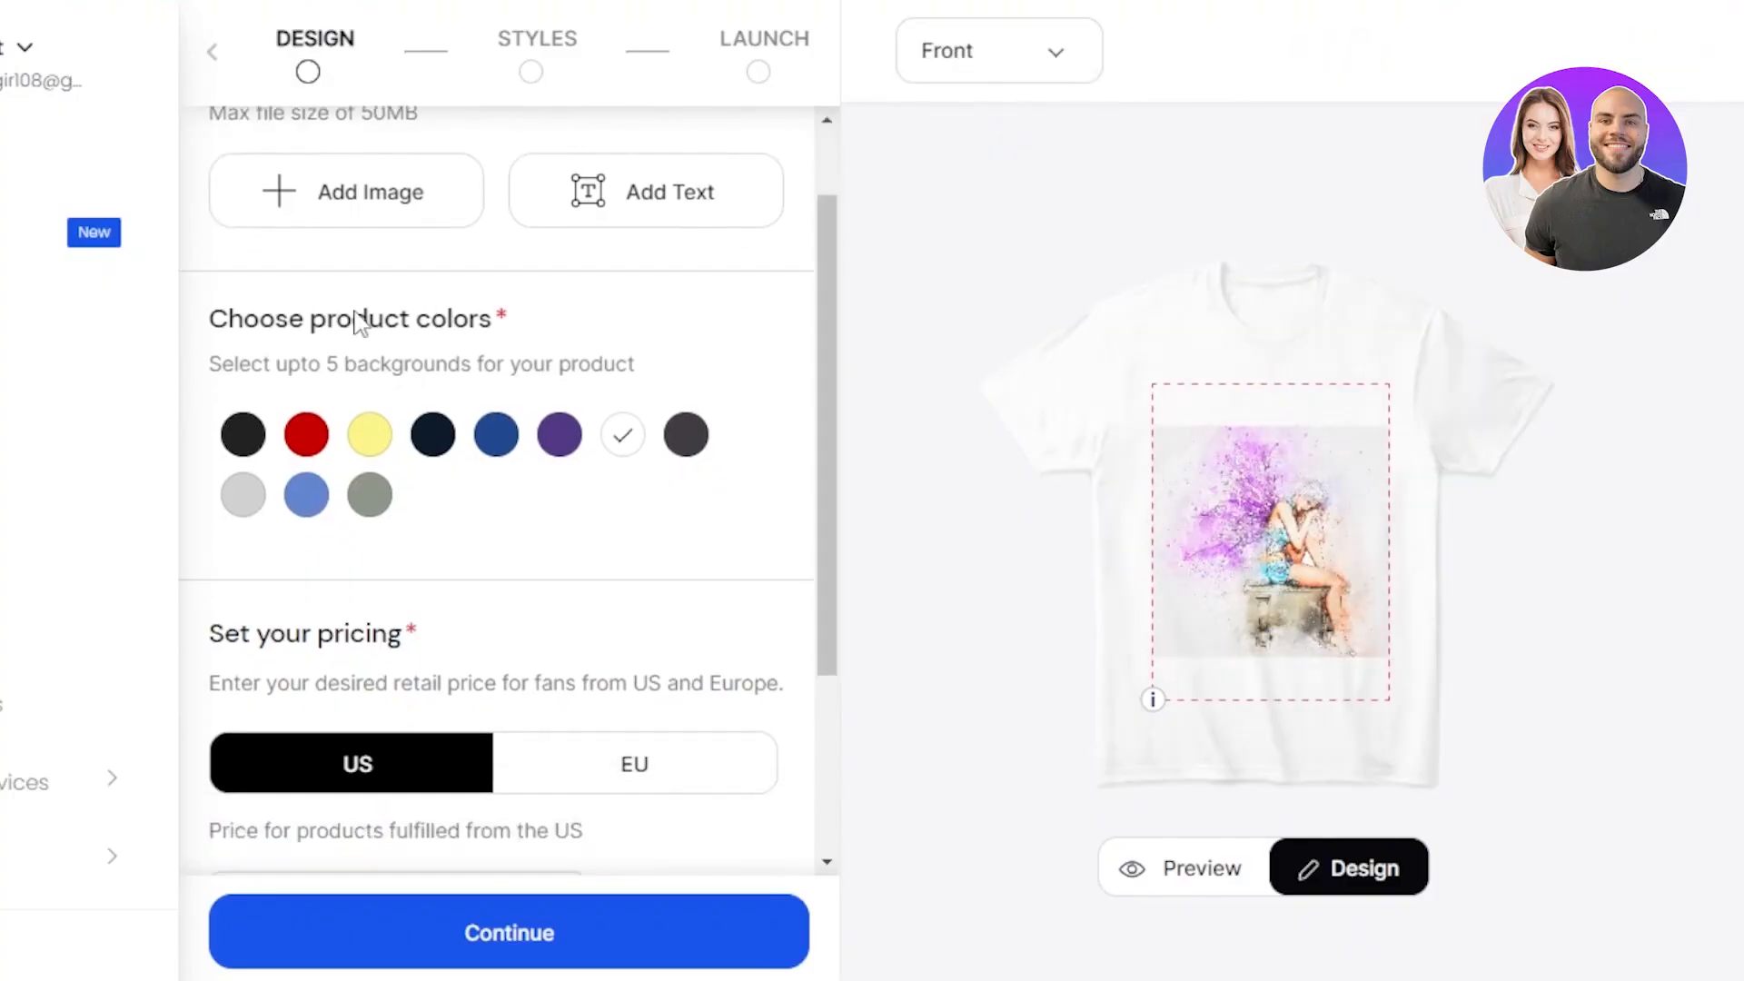
click(380, 433)
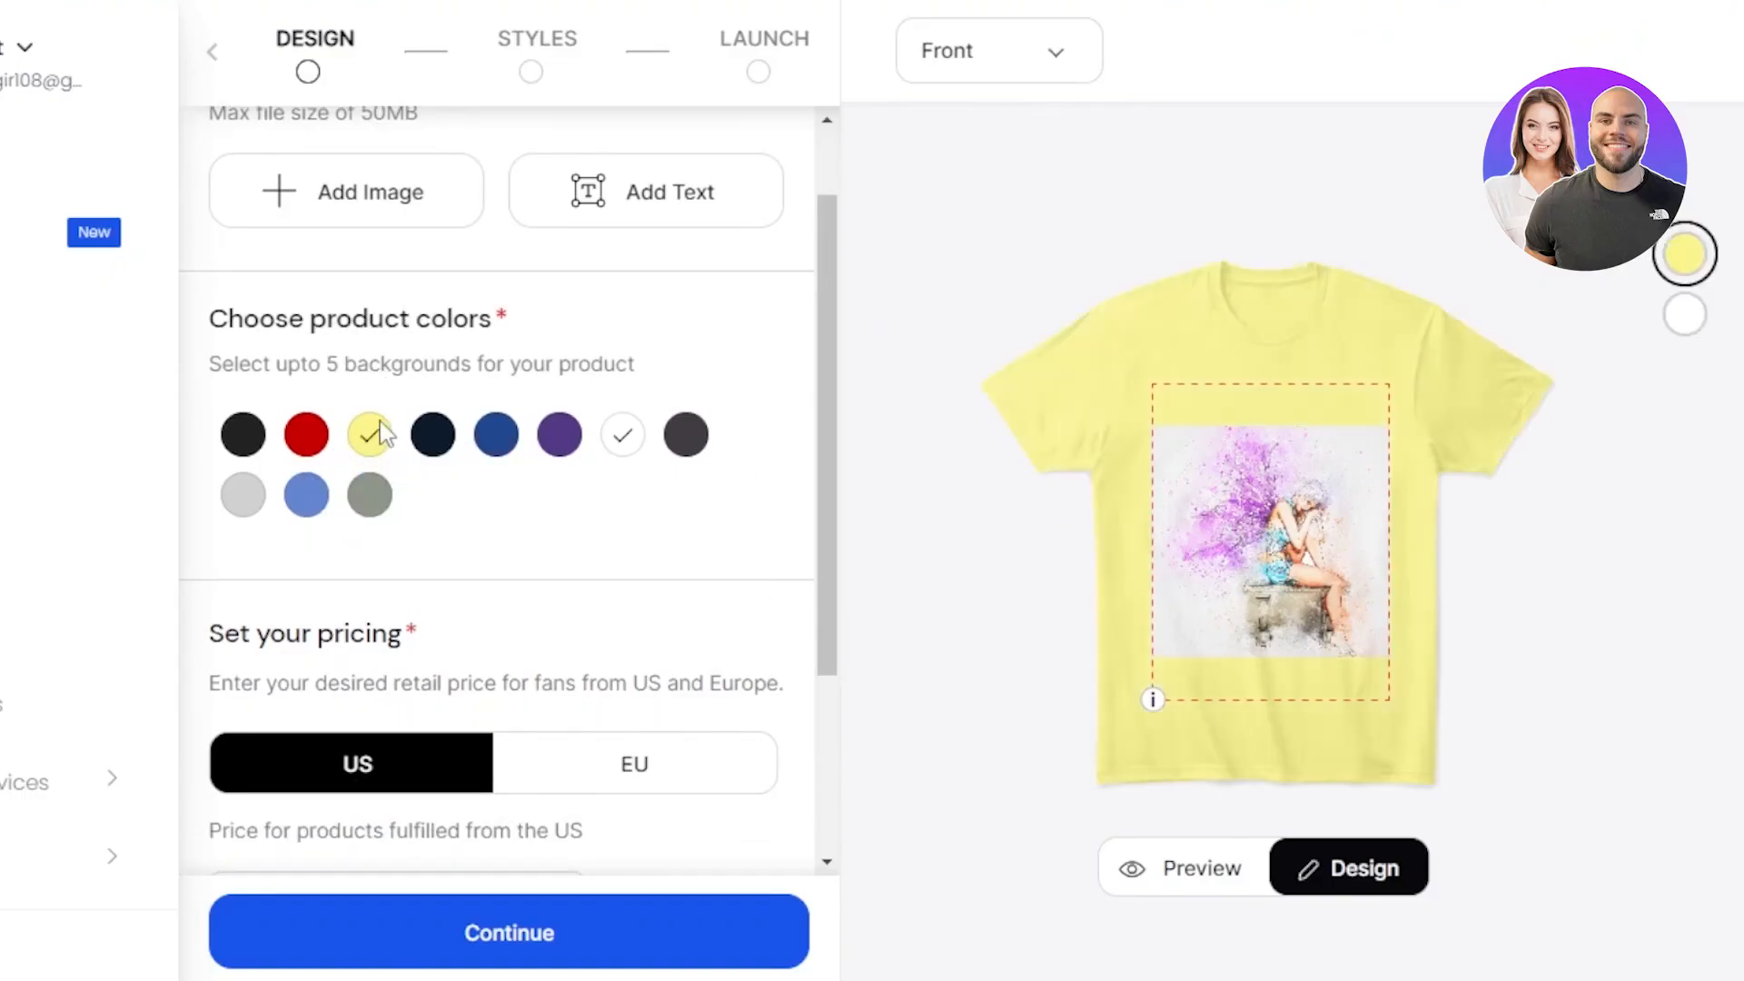
click(307, 437)
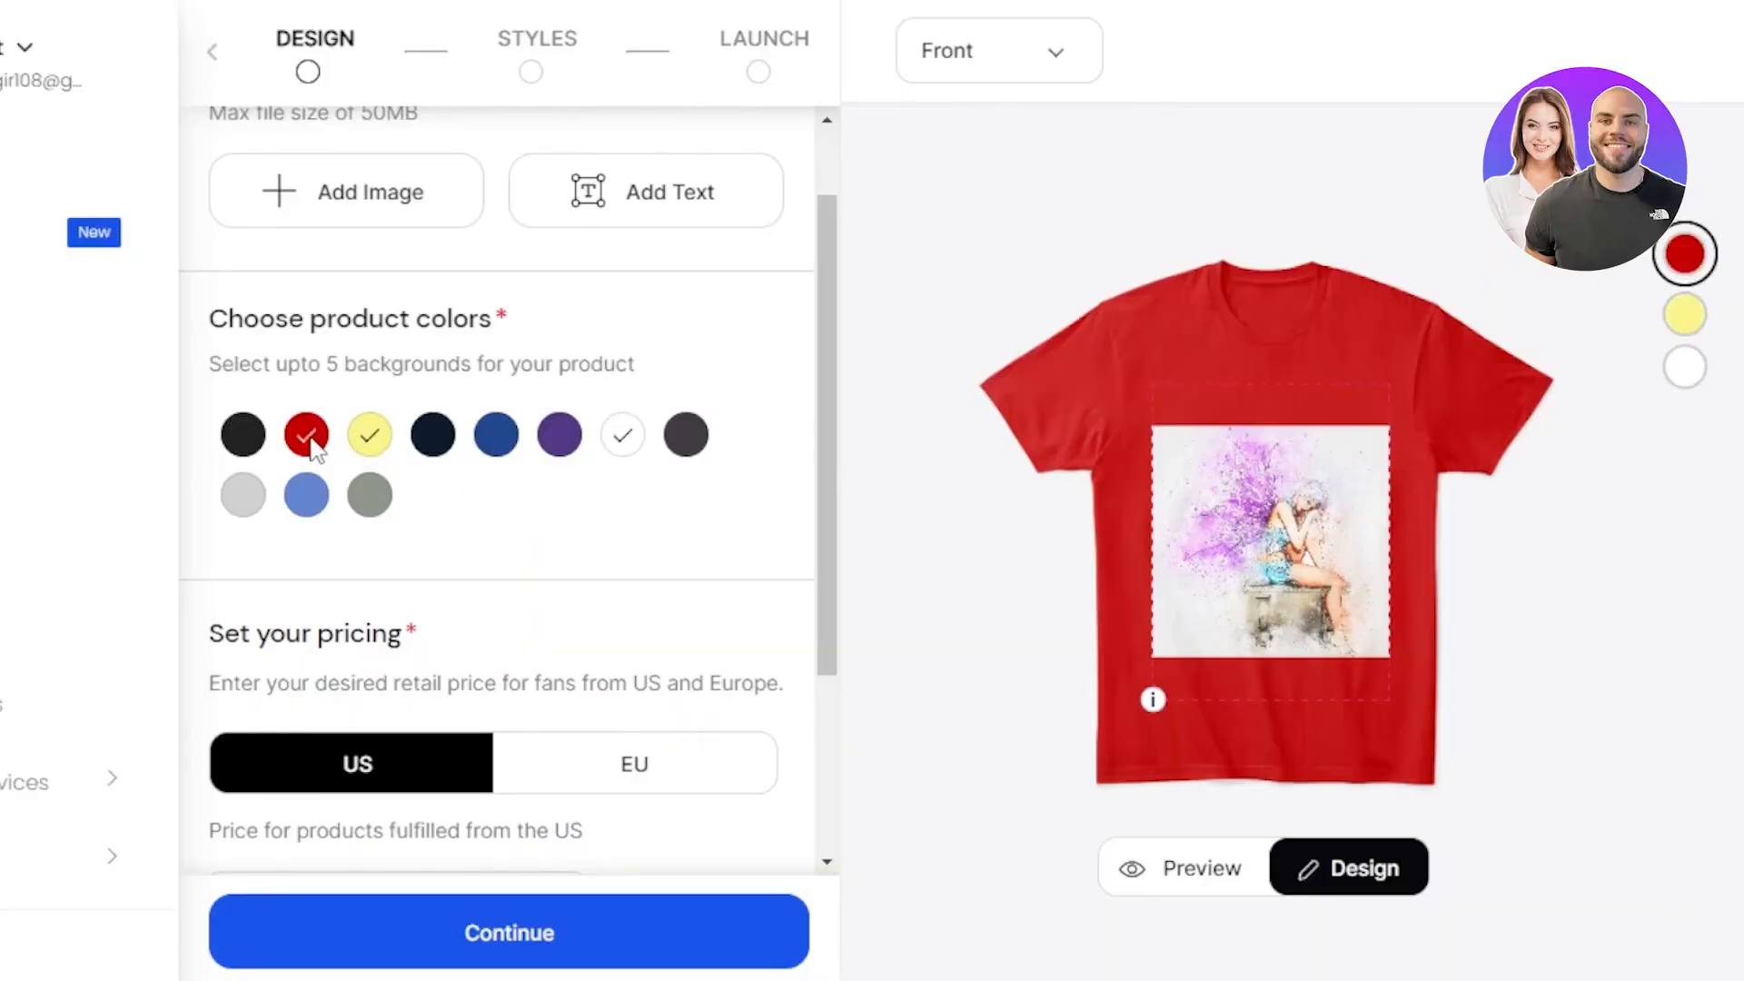
click(309, 443)
click(249, 450)
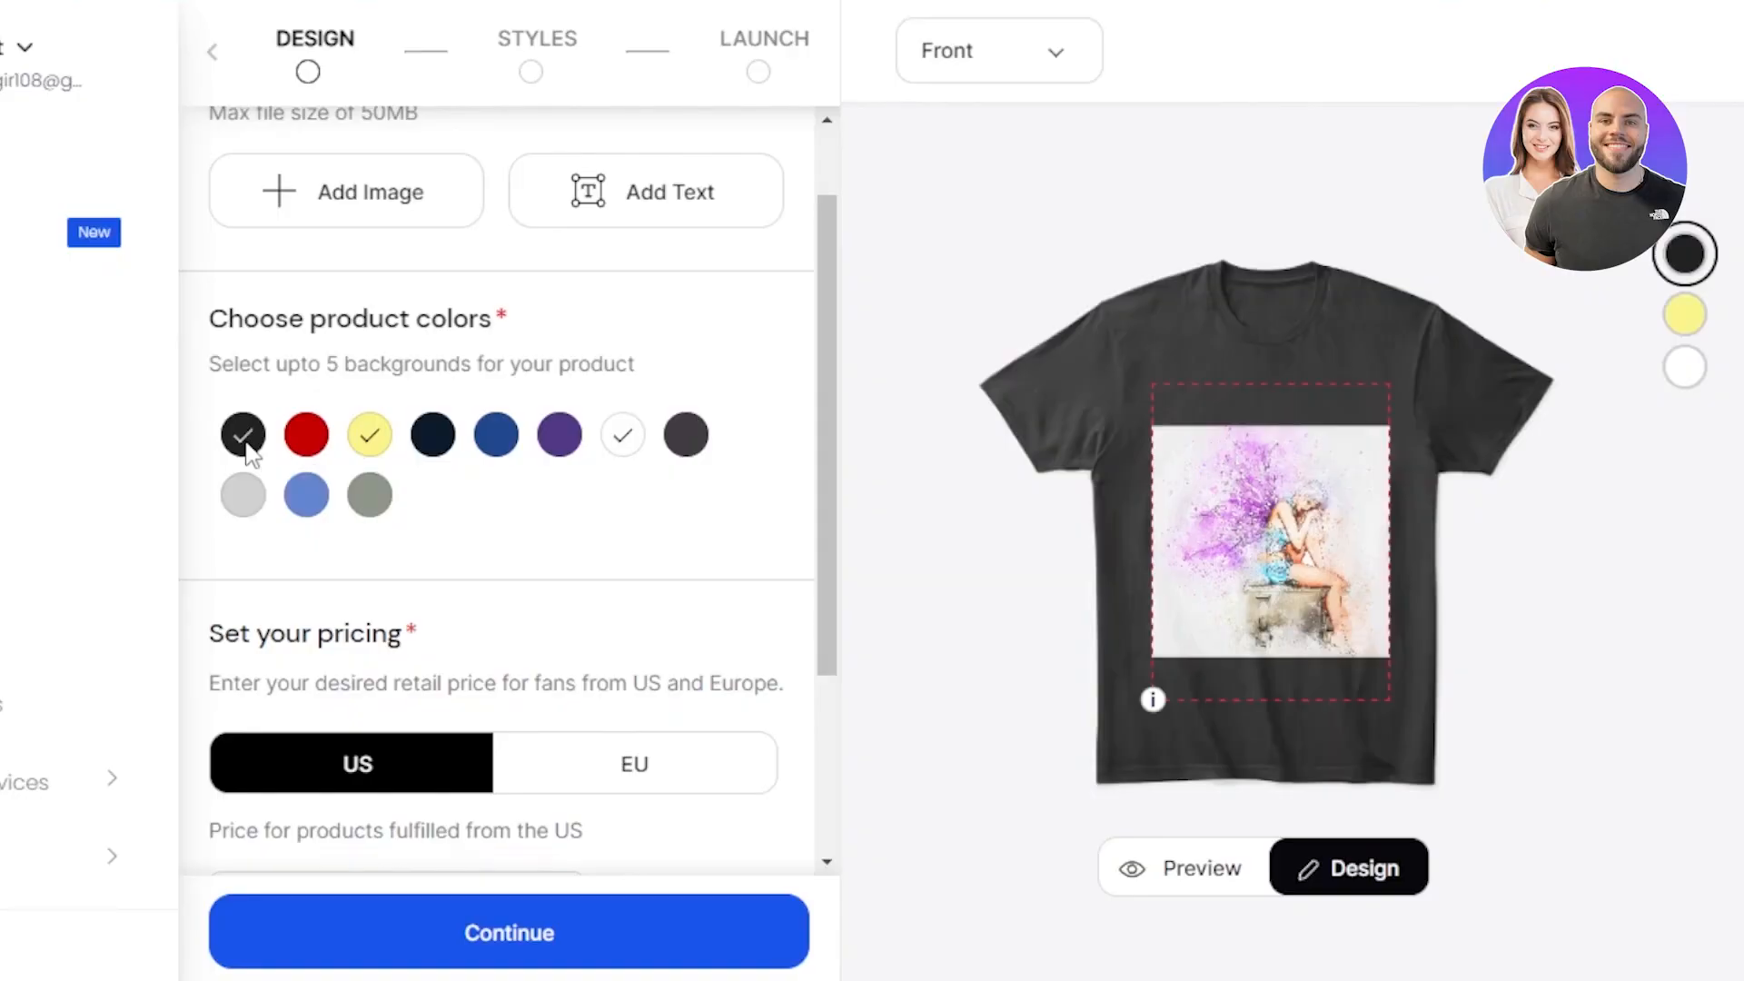
click(243, 495)
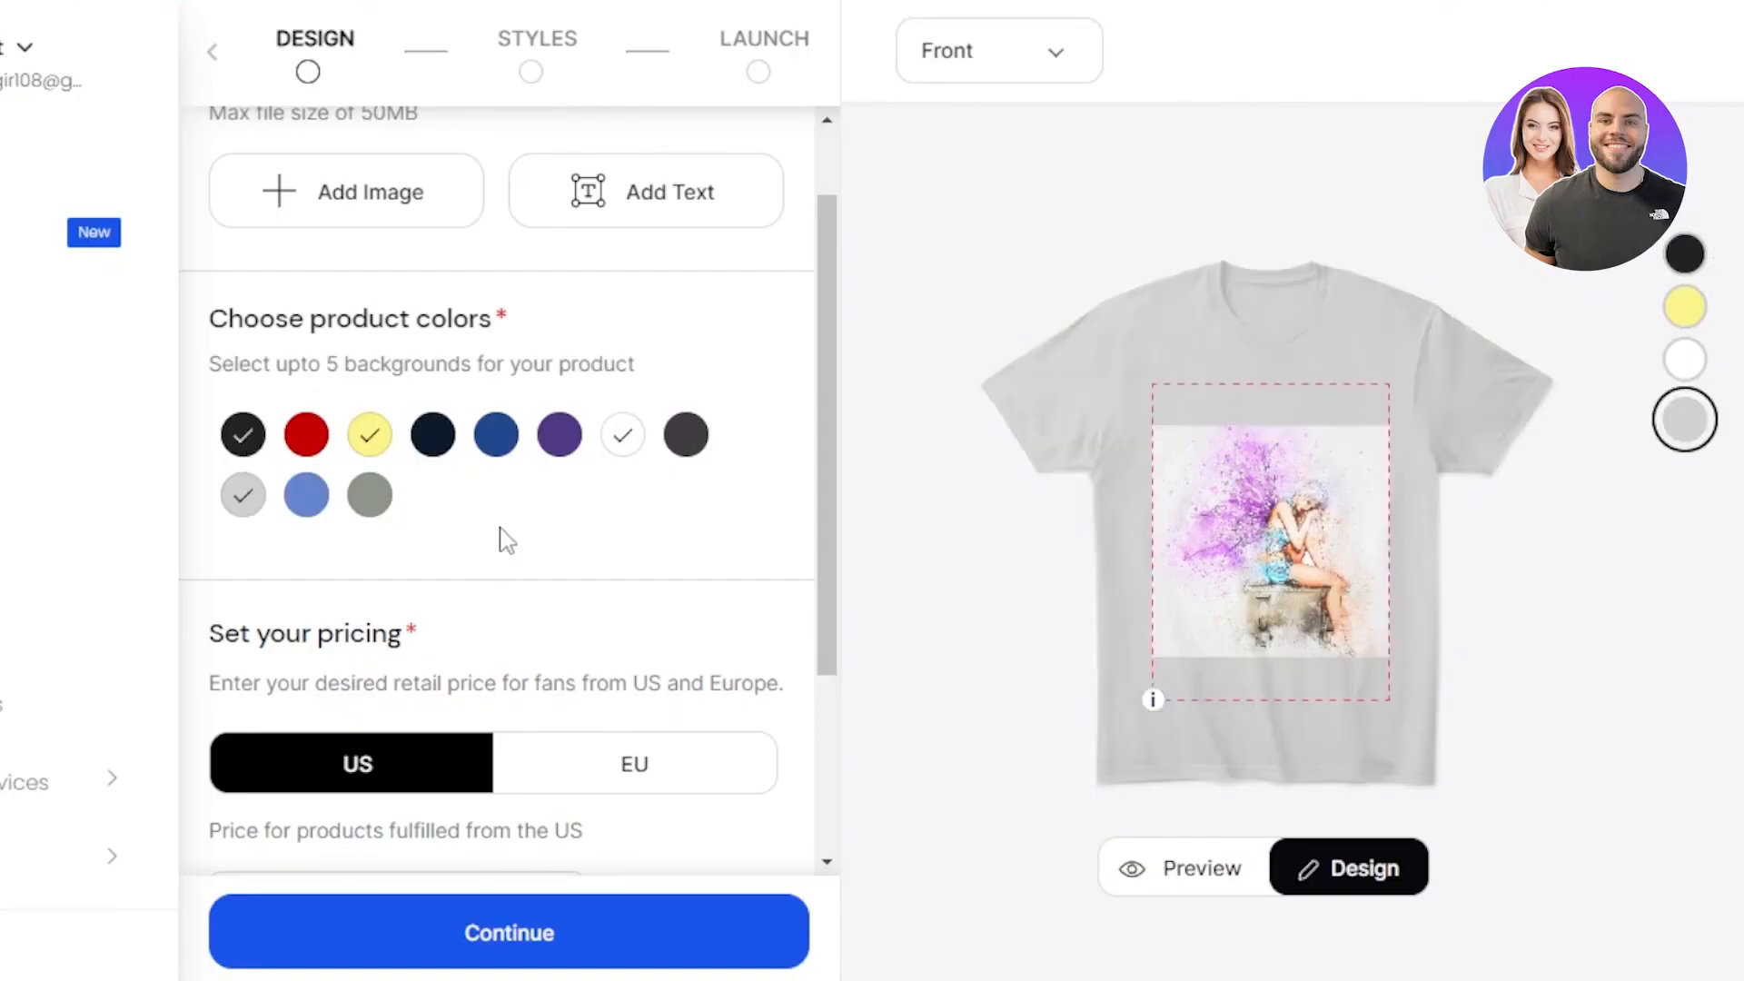
click(495, 435)
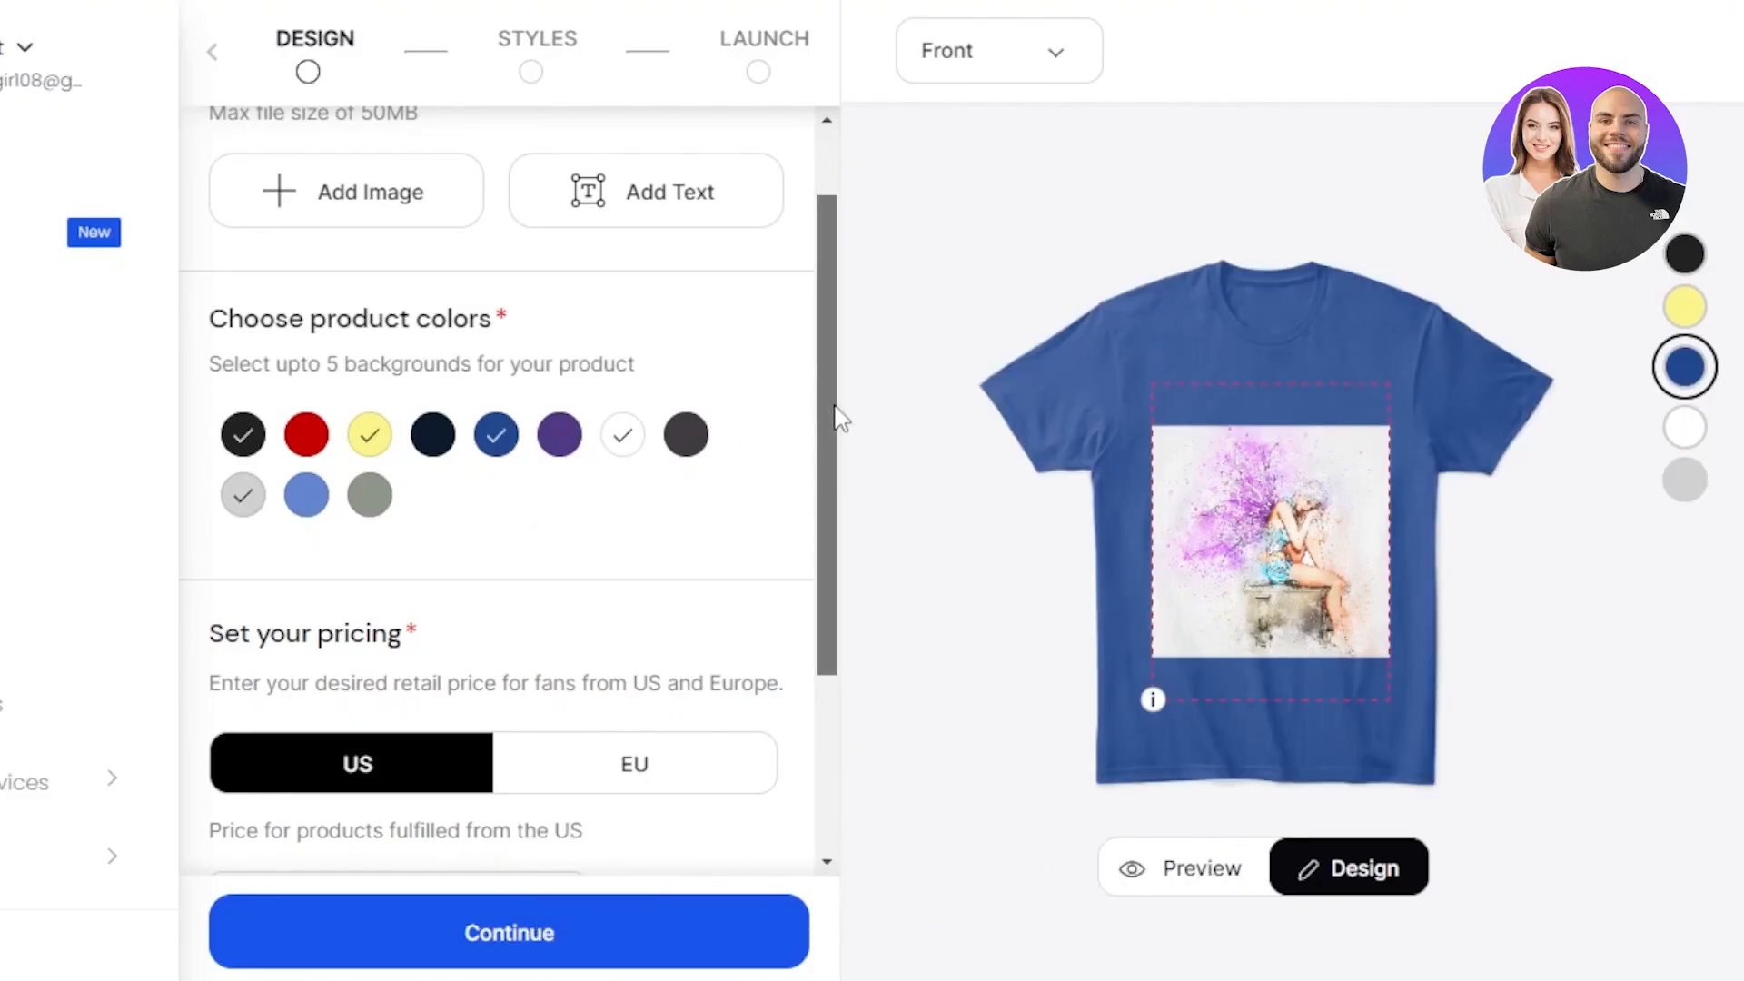
Step: Set the US retail price of the T-shirt to $26.99
drag(833, 416, 845, 634)
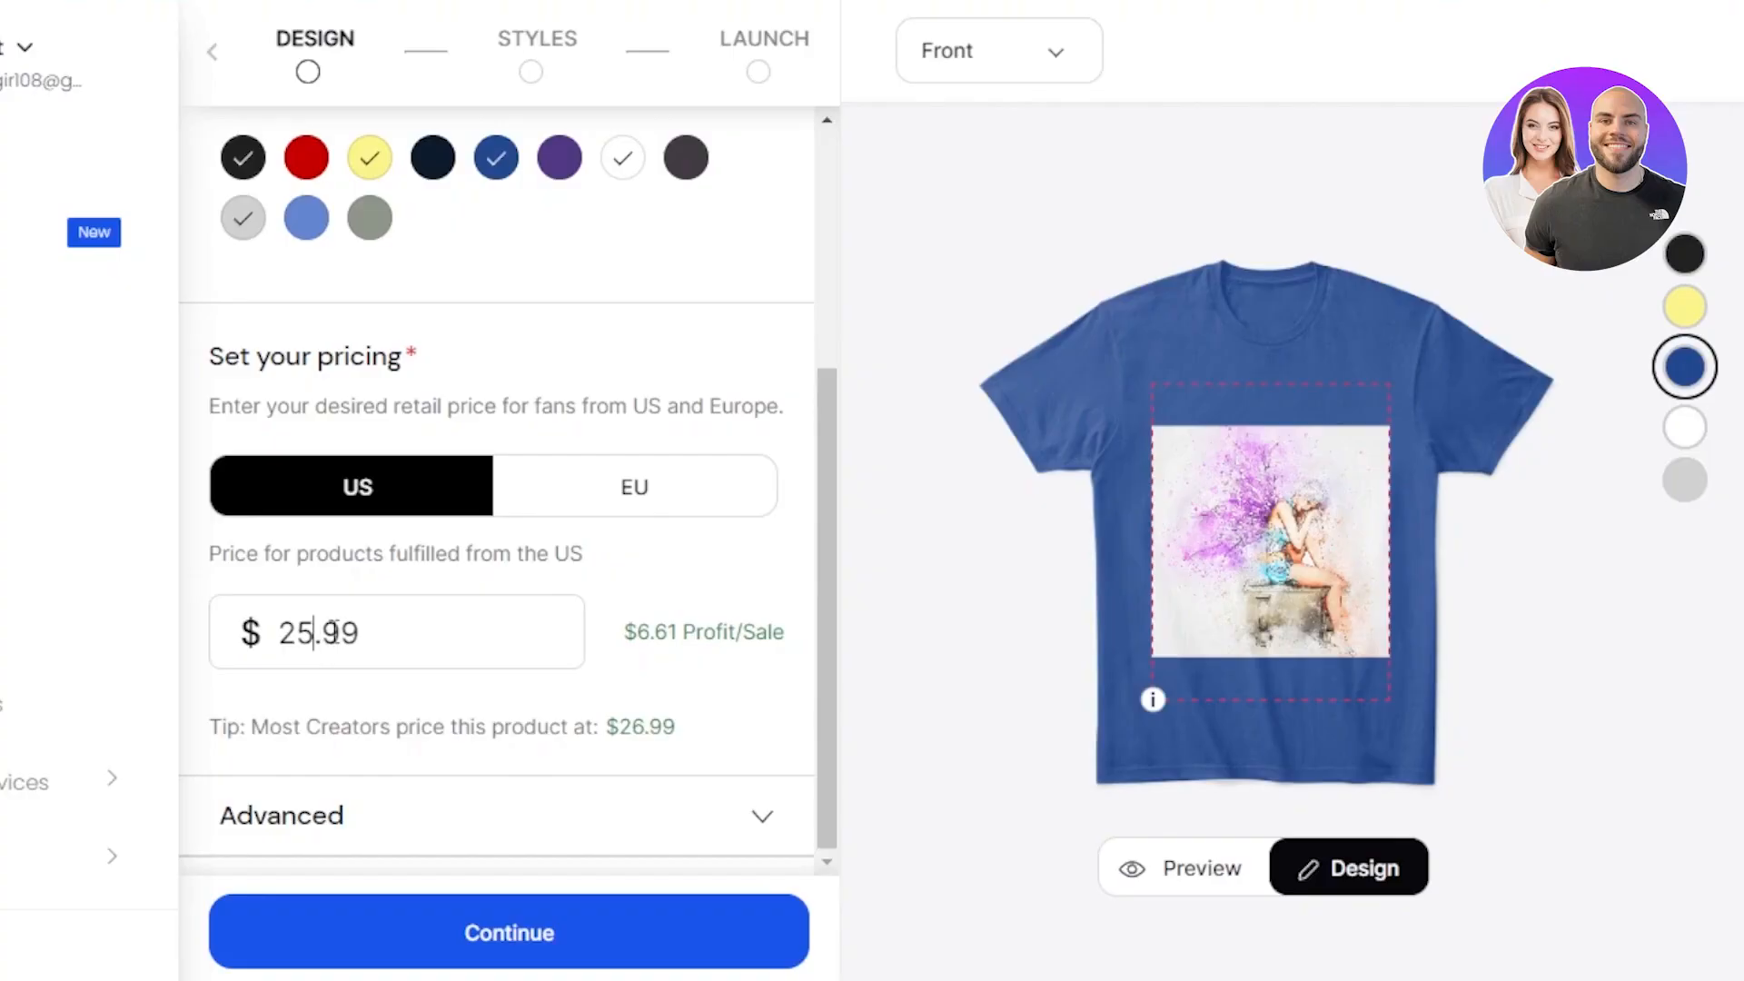
key(BackSpace)
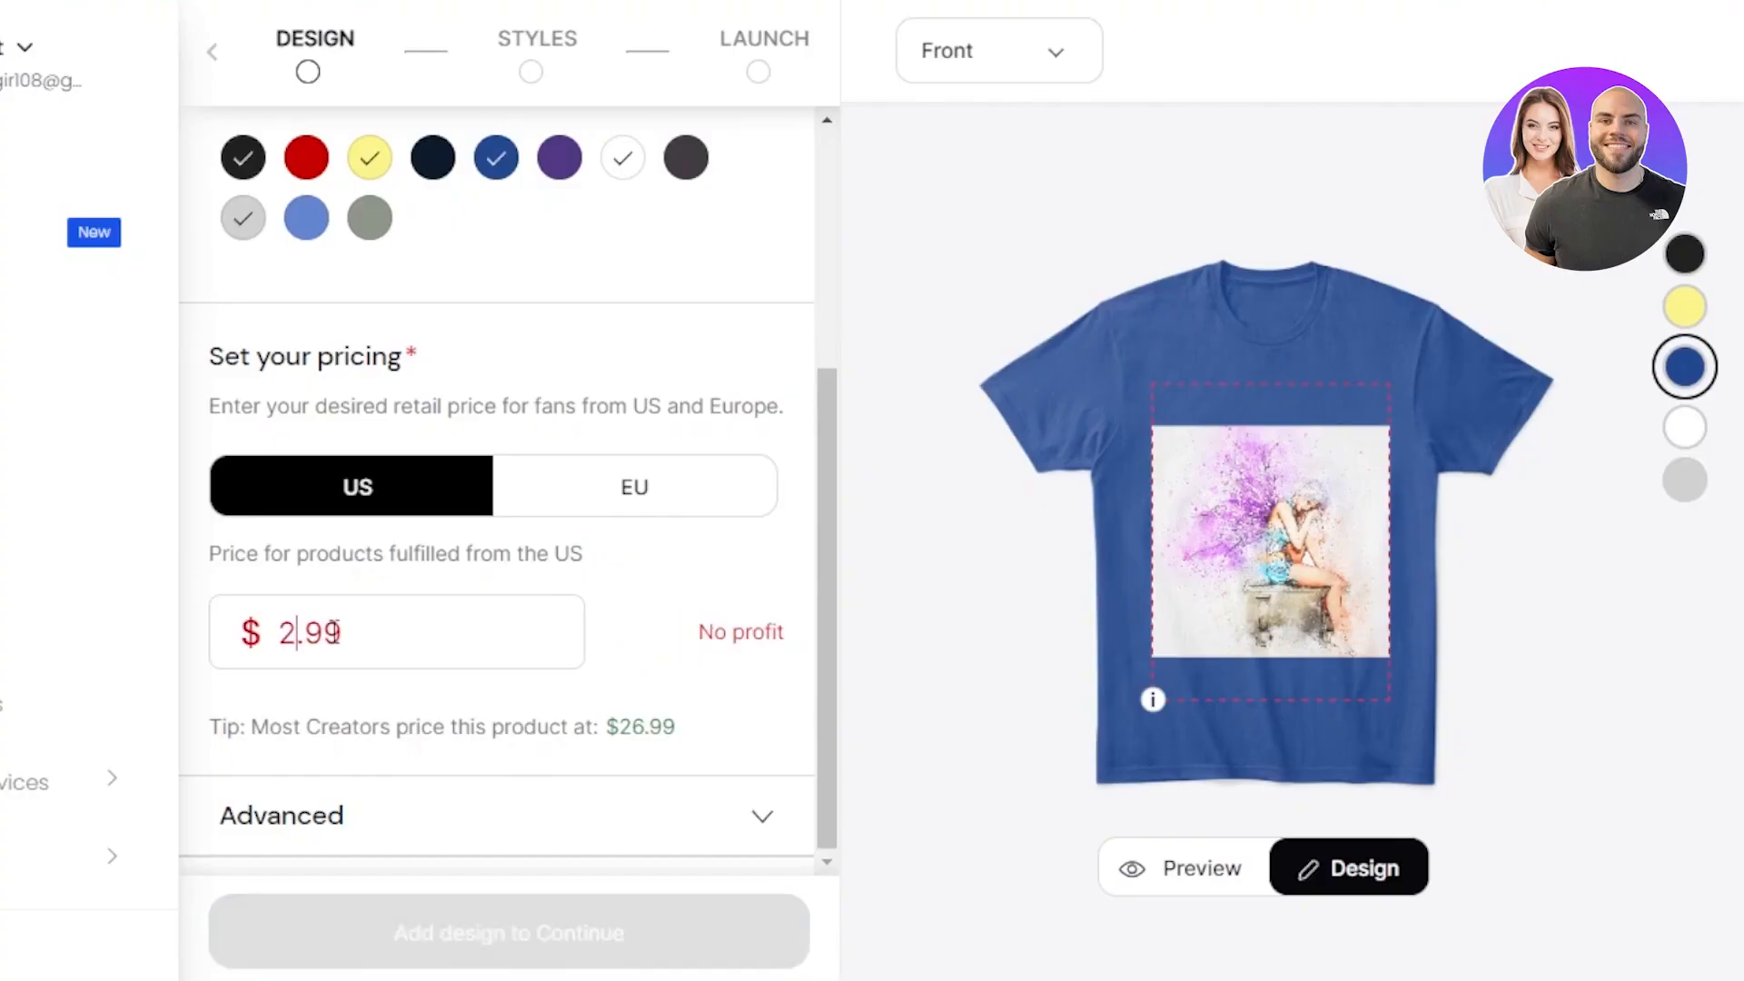
text(6)
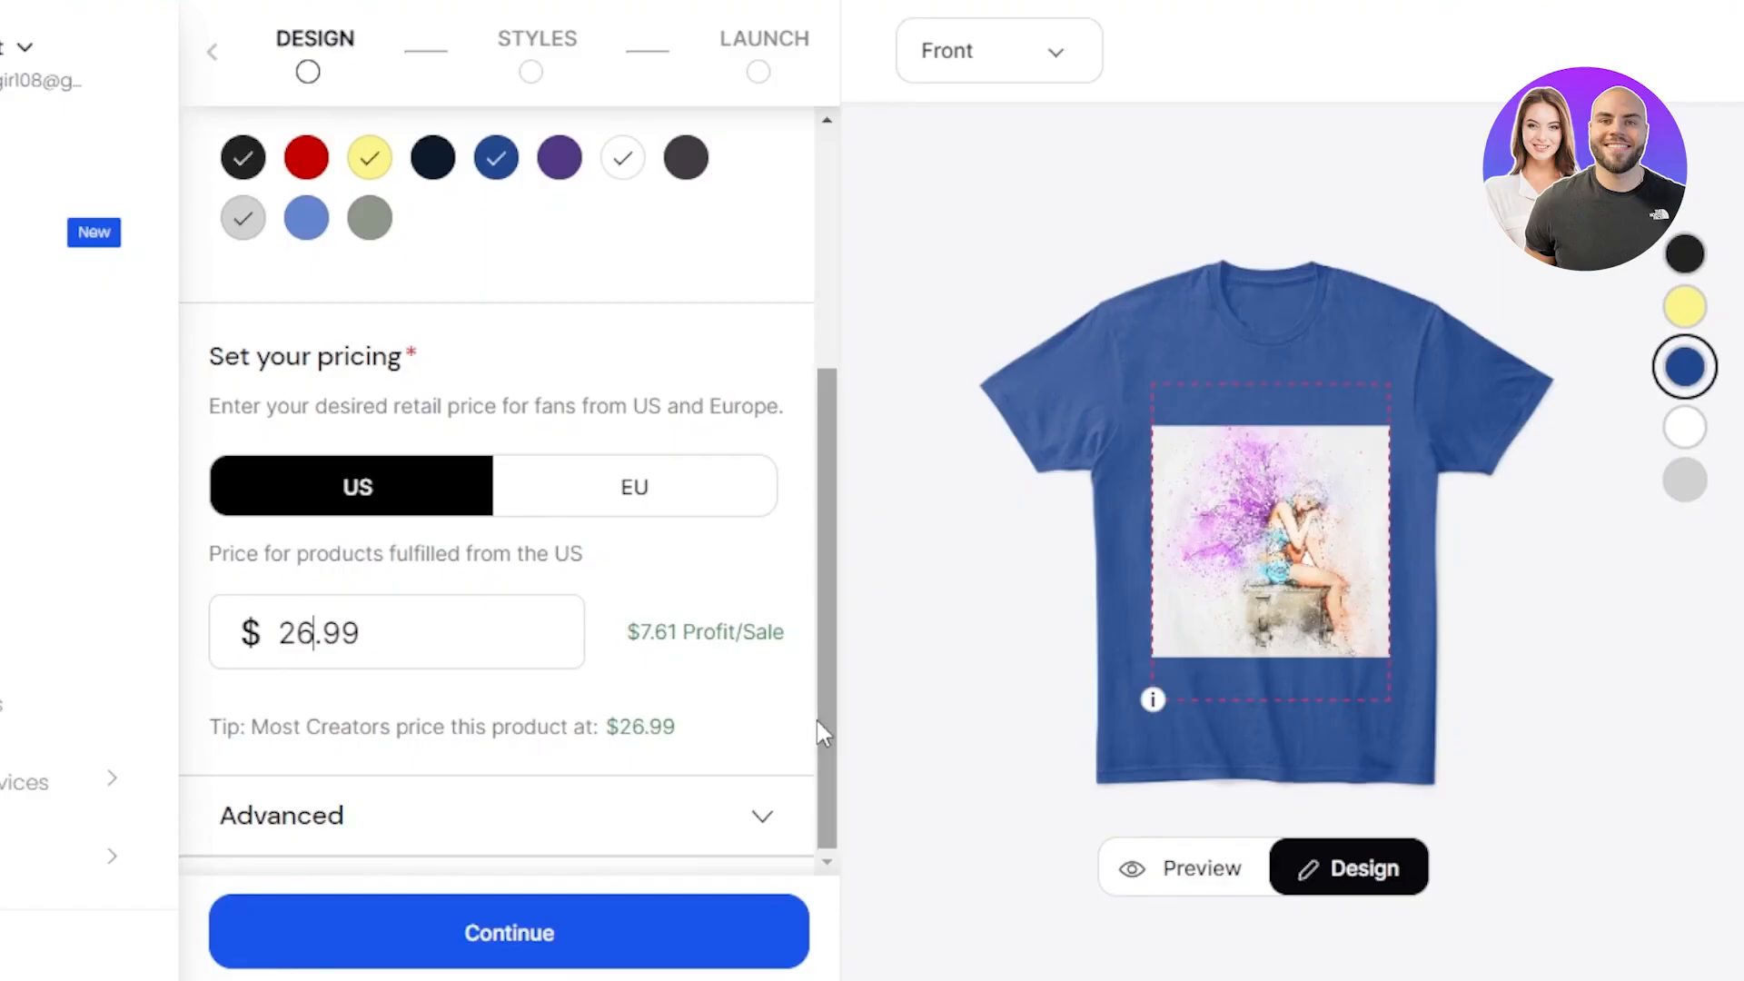
Step: Check the EU price and the US profit per sale, and dismiss the download manager notice
click(618, 507)
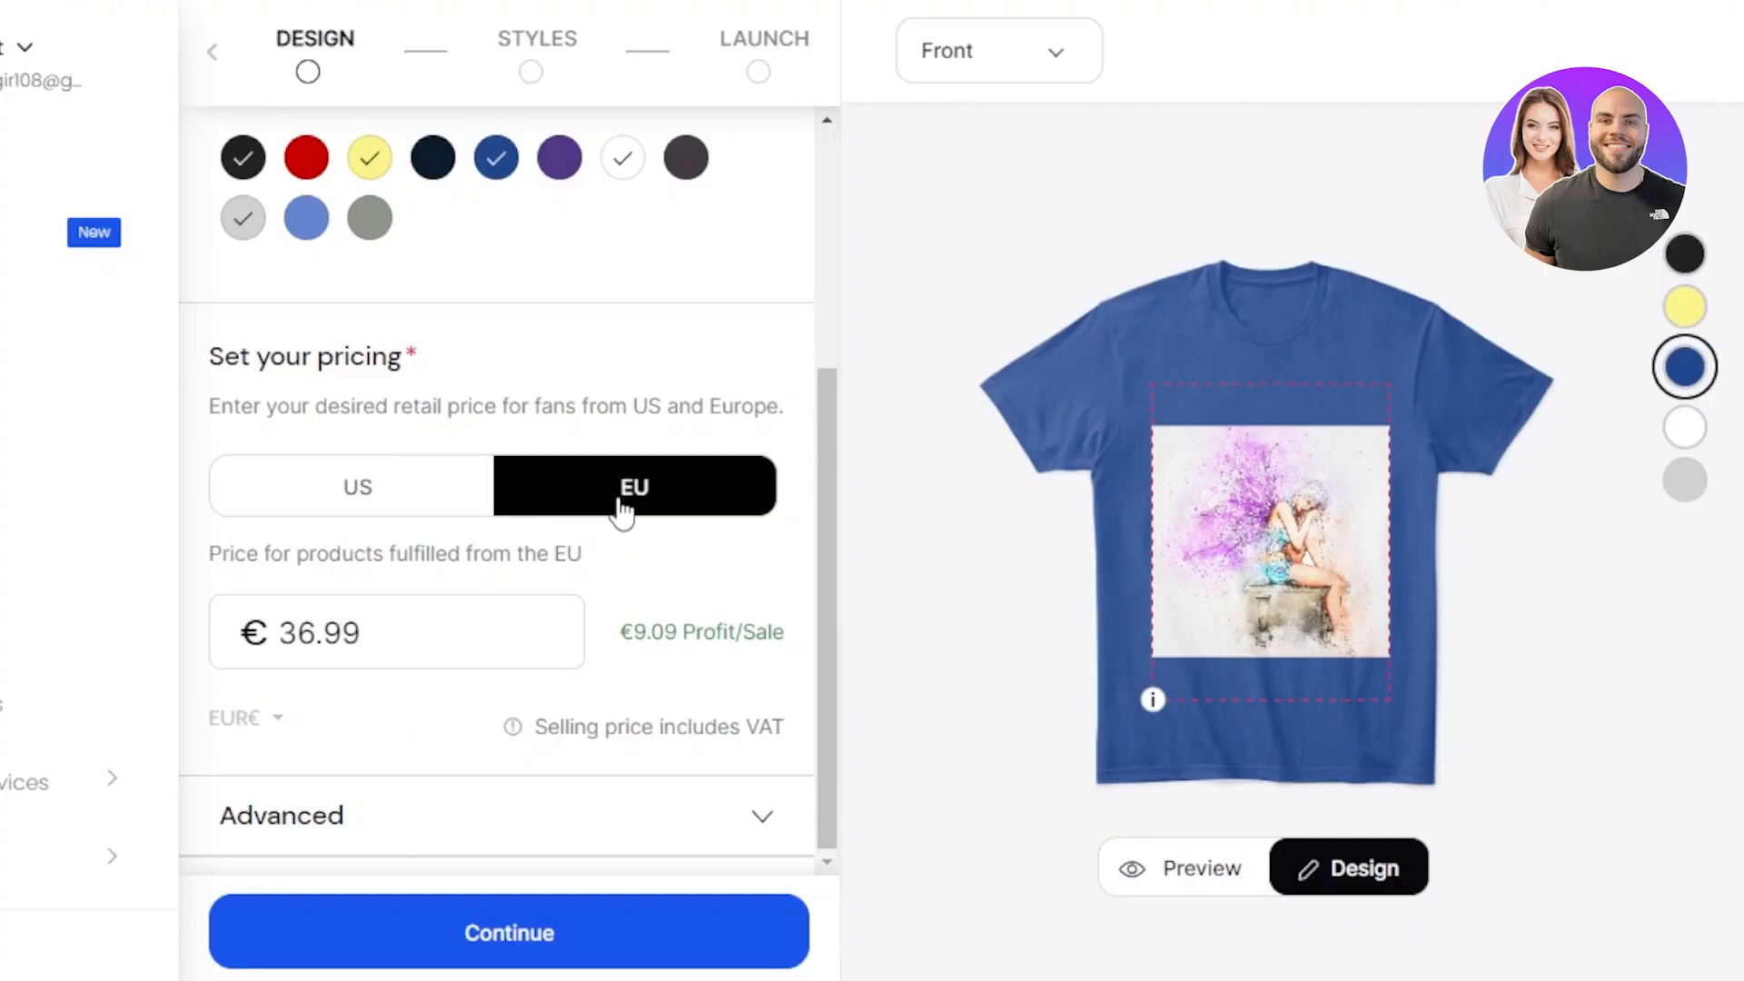
click(384, 495)
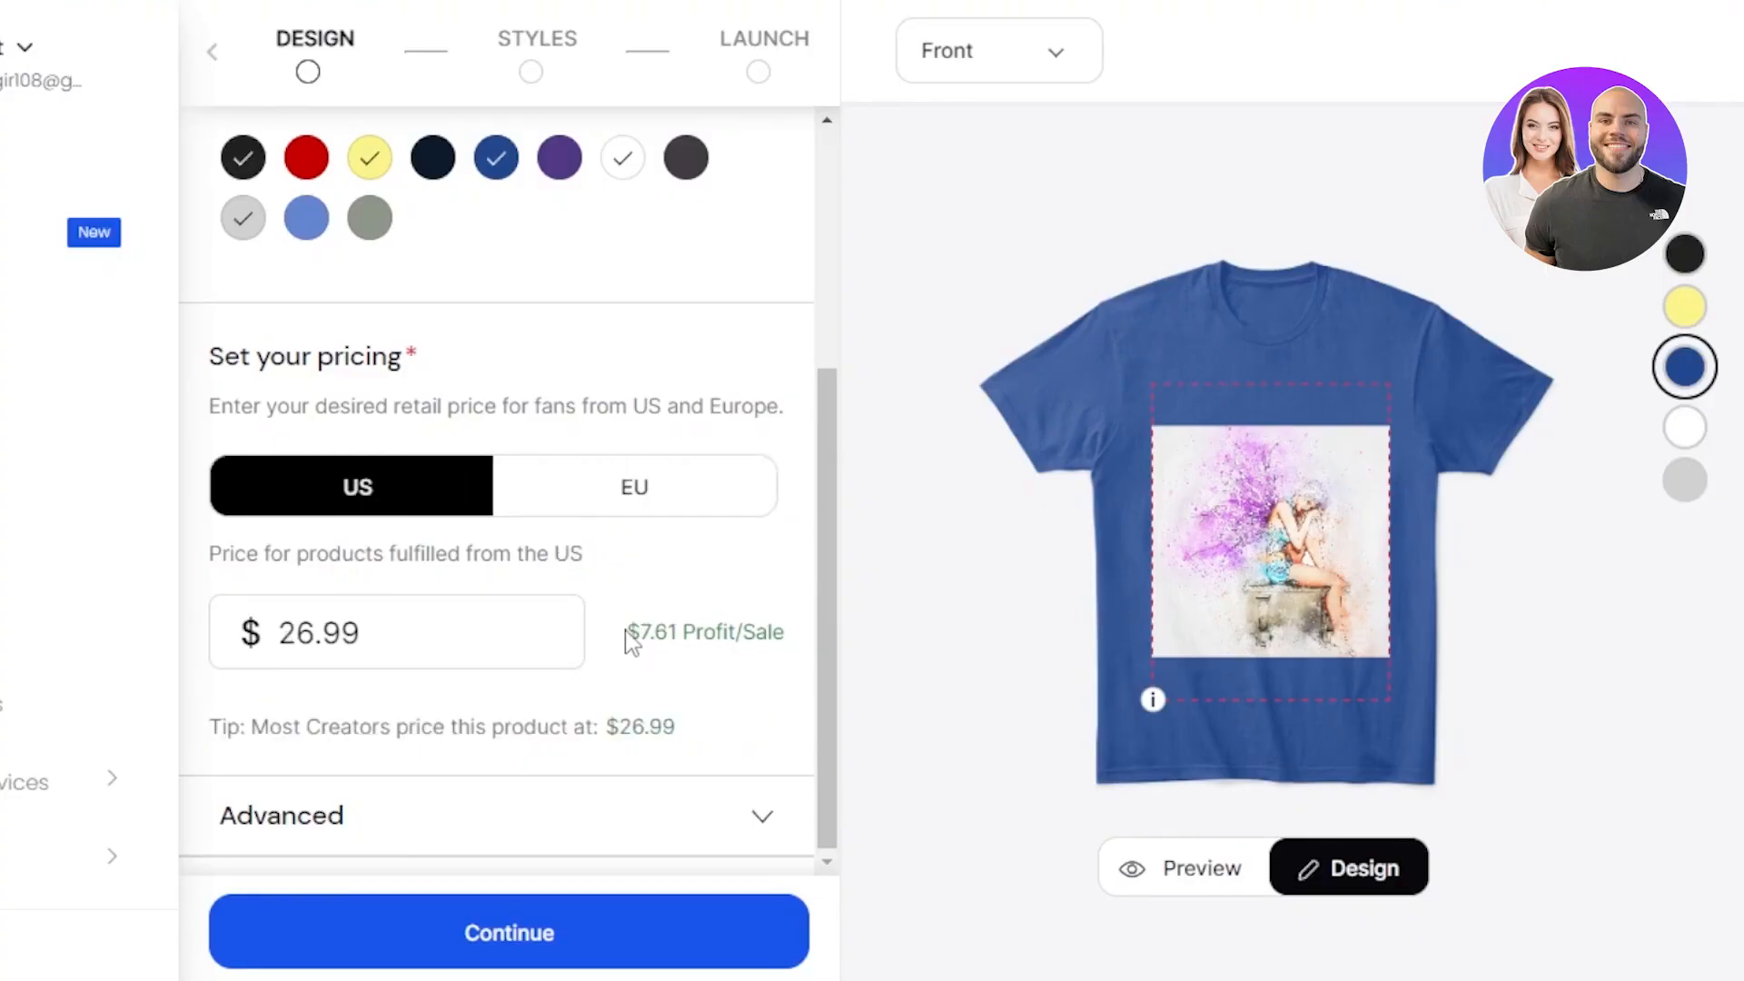
drag(626, 637, 853, 648)
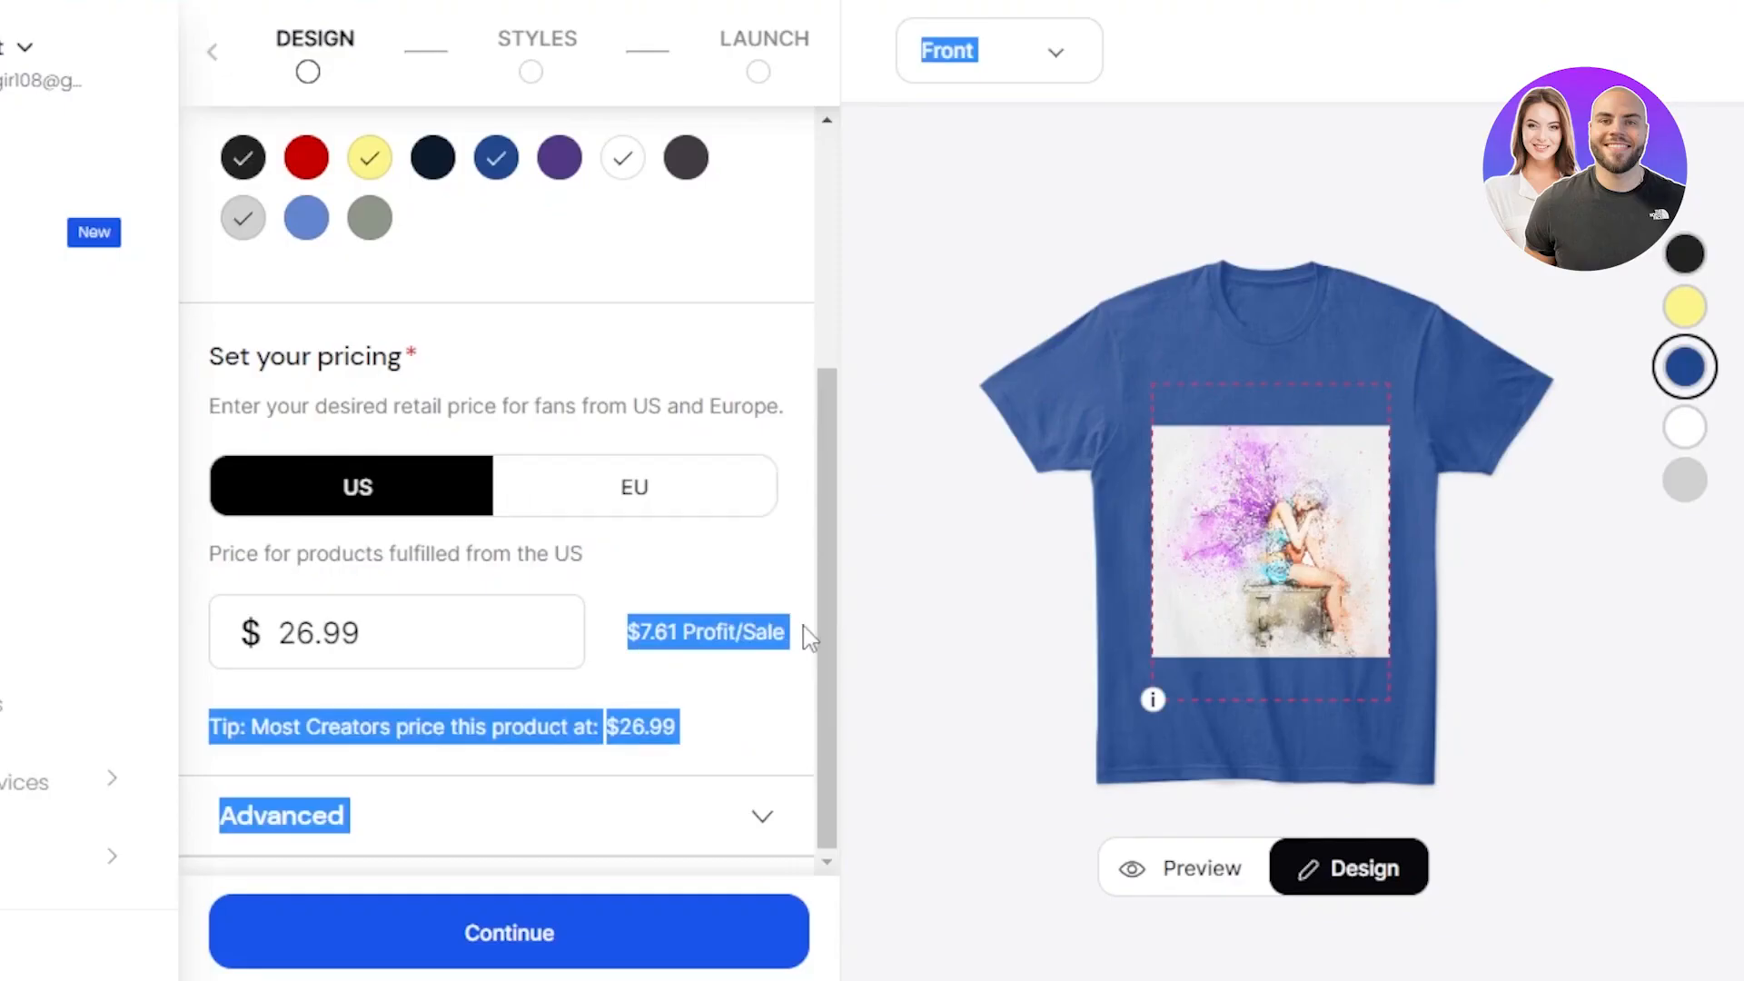
click(927, 547)
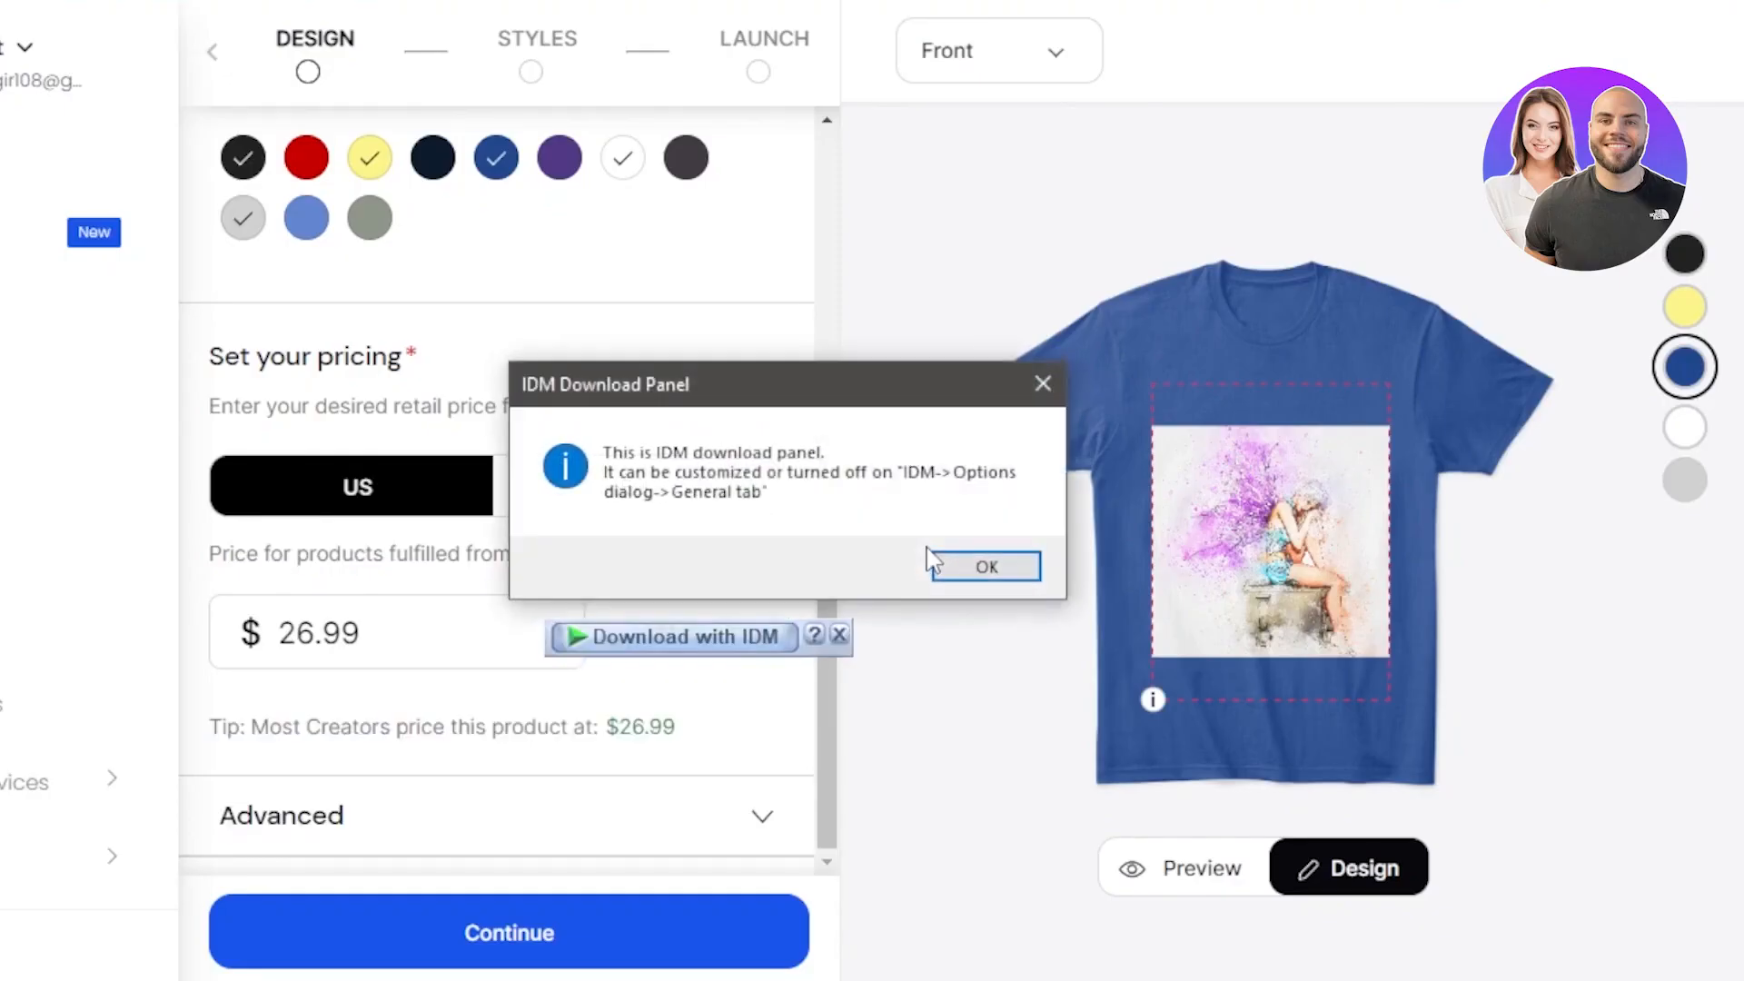
click(1000, 565)
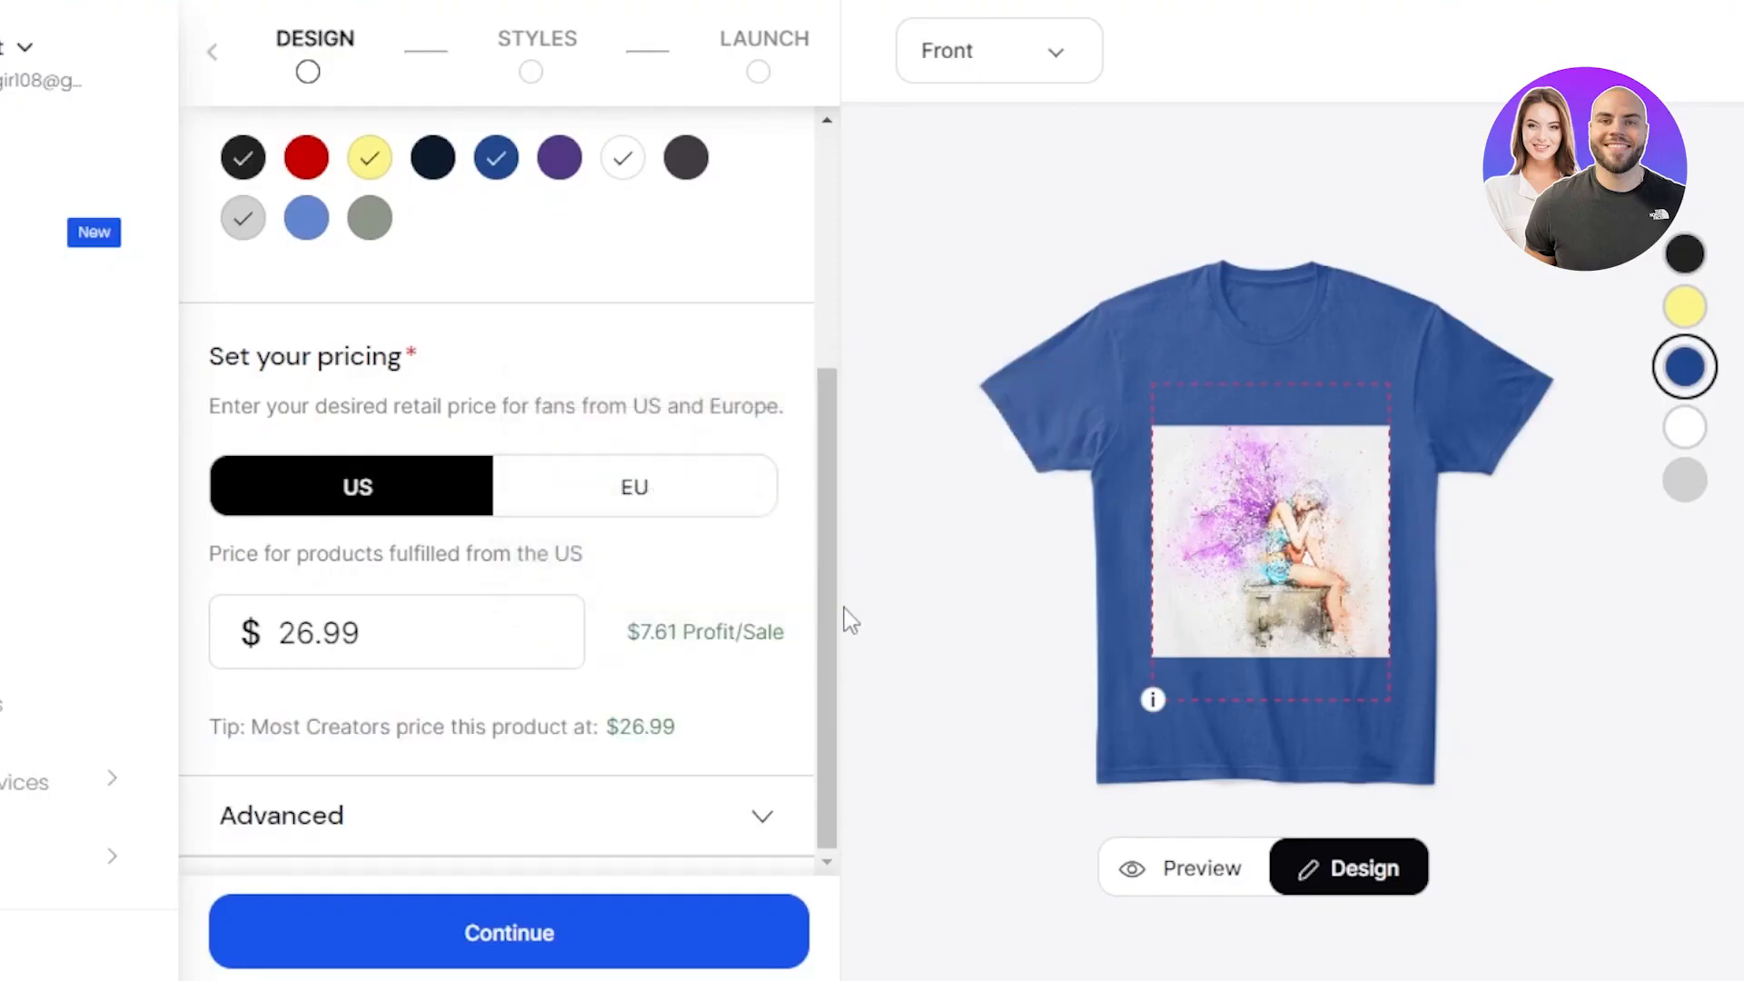
Step: Set White as the featured color in the advanced showcase options and proceed through the styles to the launch stage
click(765, 810)
drag(828, 495, 814, 768)
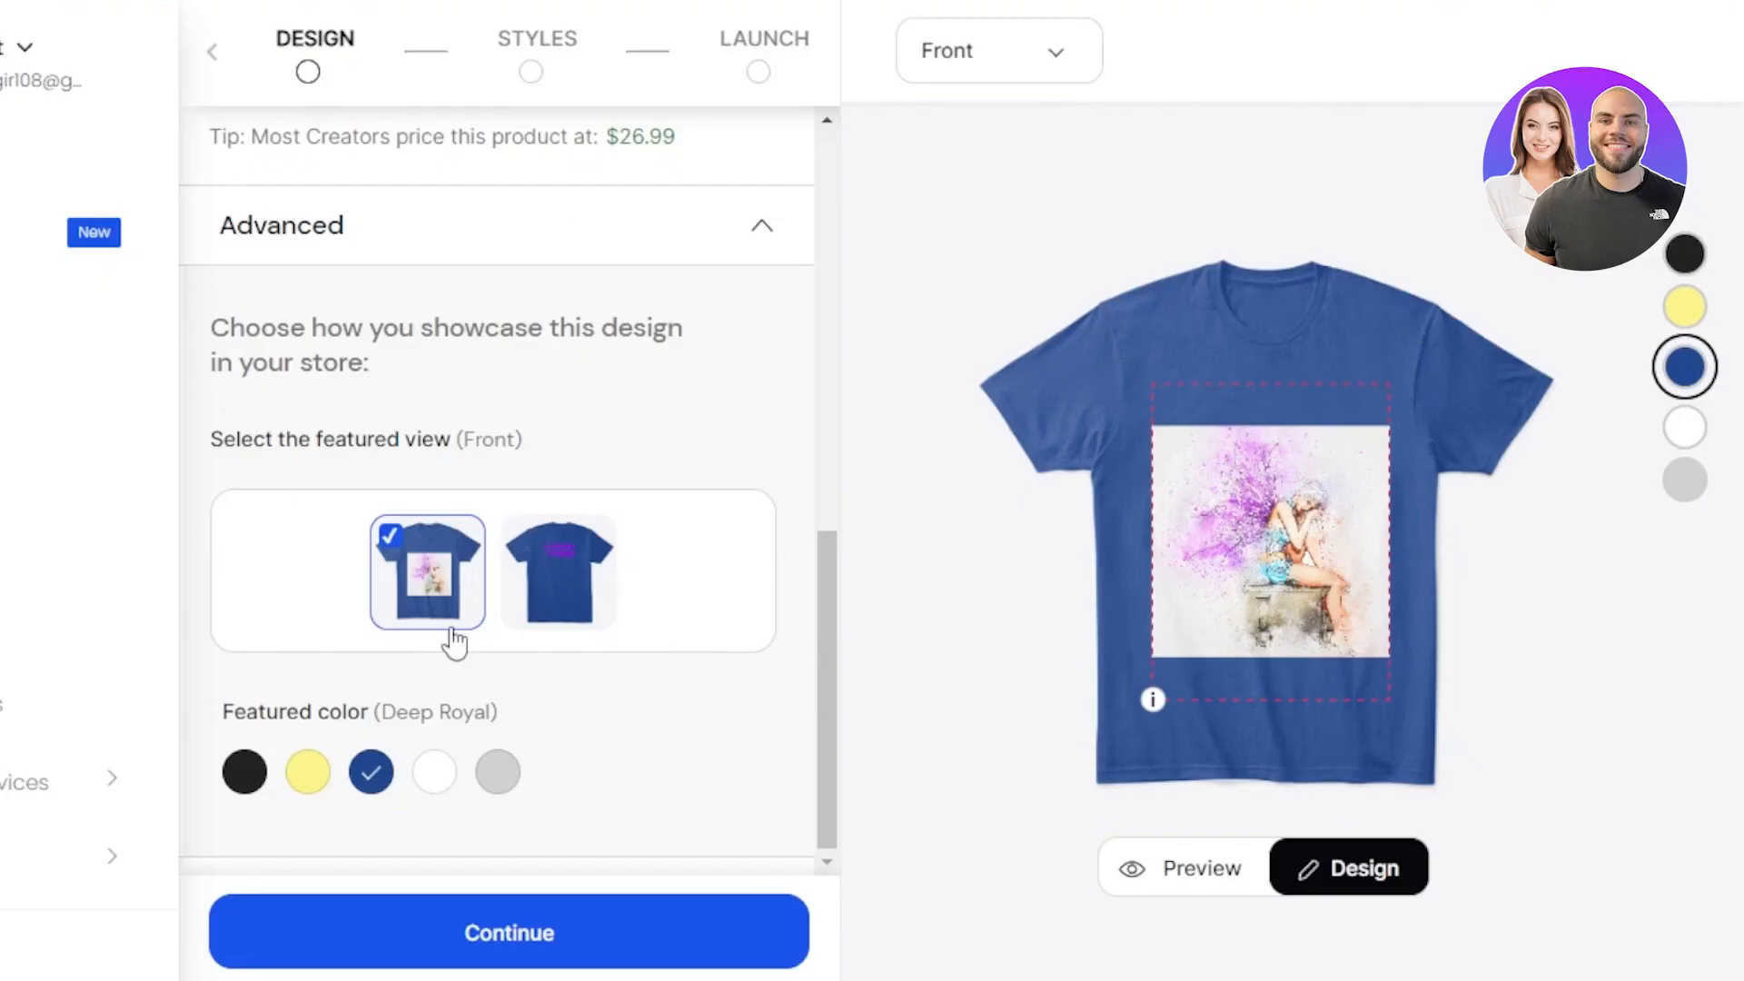
click(437, 777)
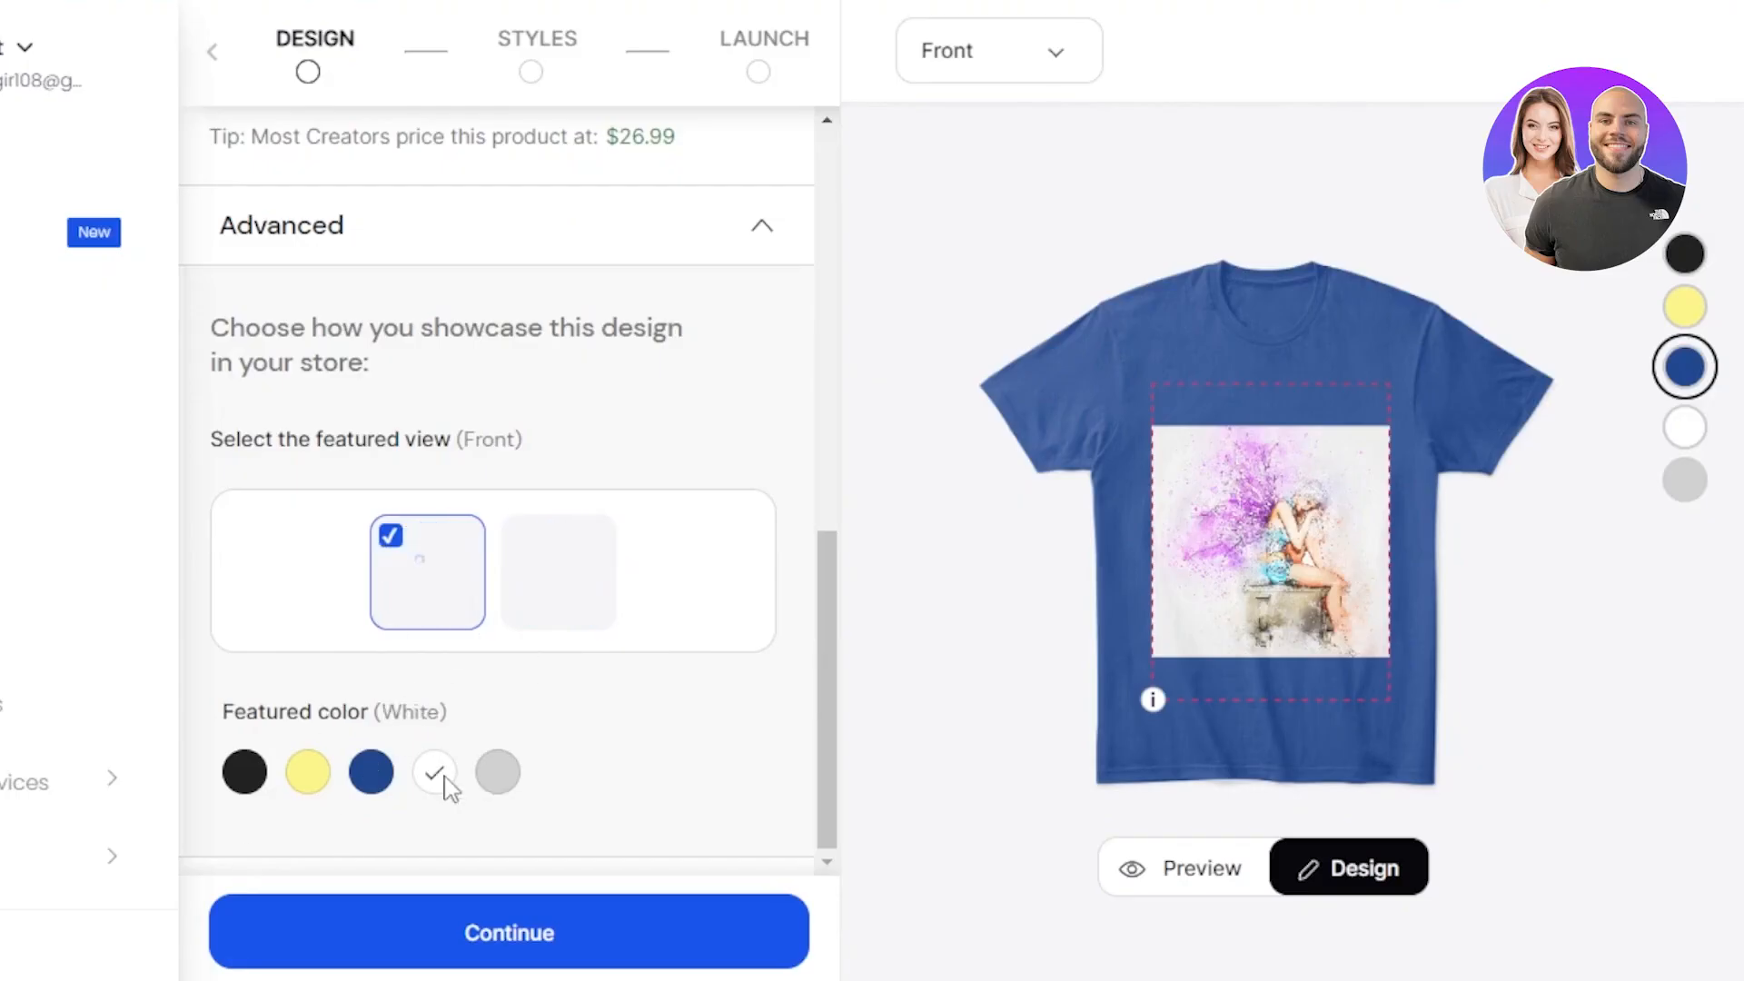
click(534, 940)
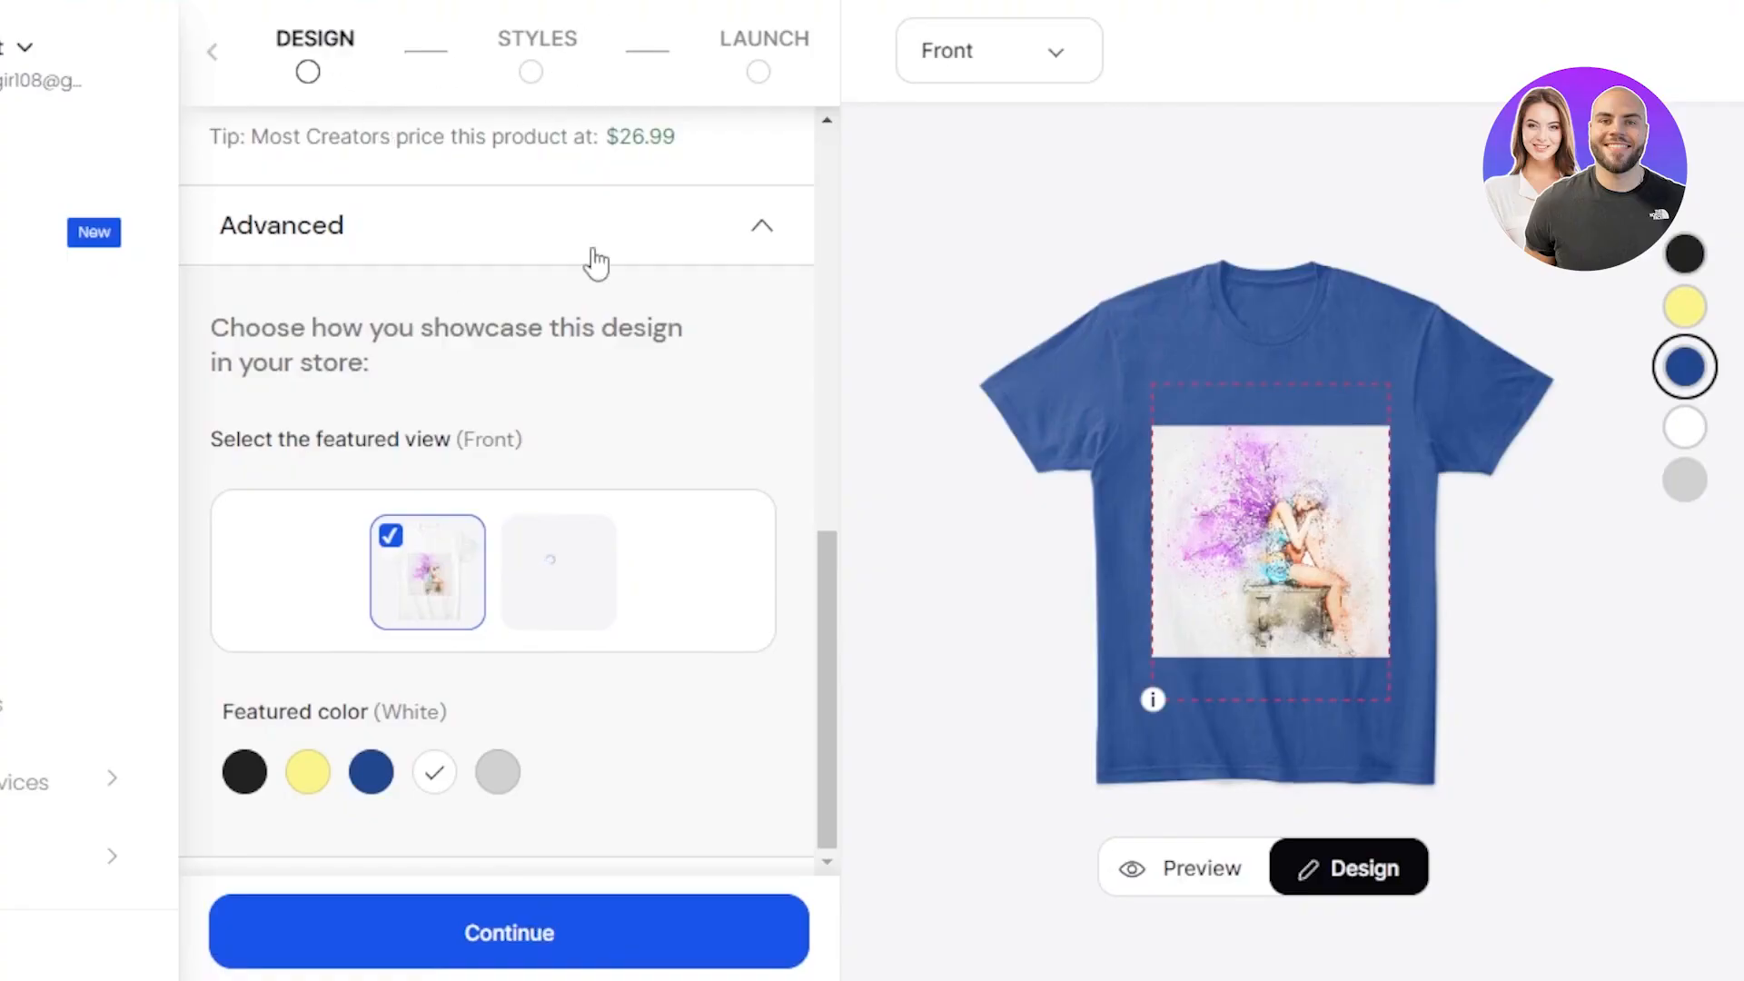
click(562, 933)
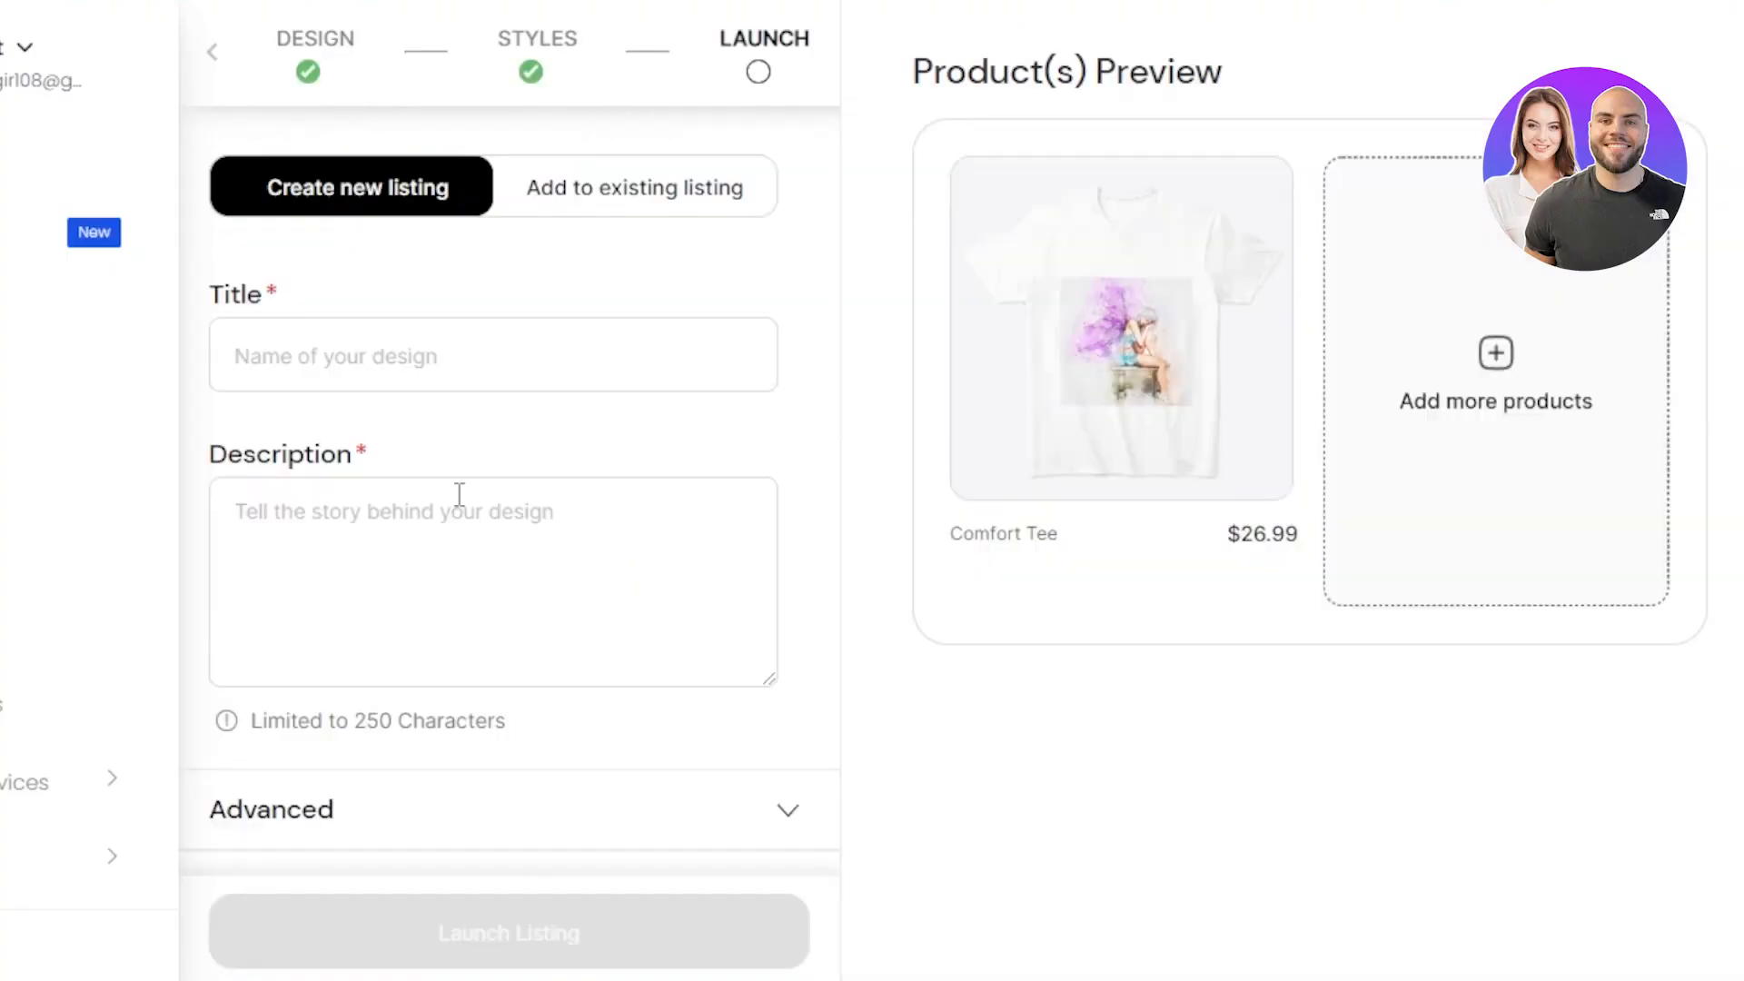
Step: Title the new listing "fairy vibes t shirt" and enter "description" as its description
click(305, 346)
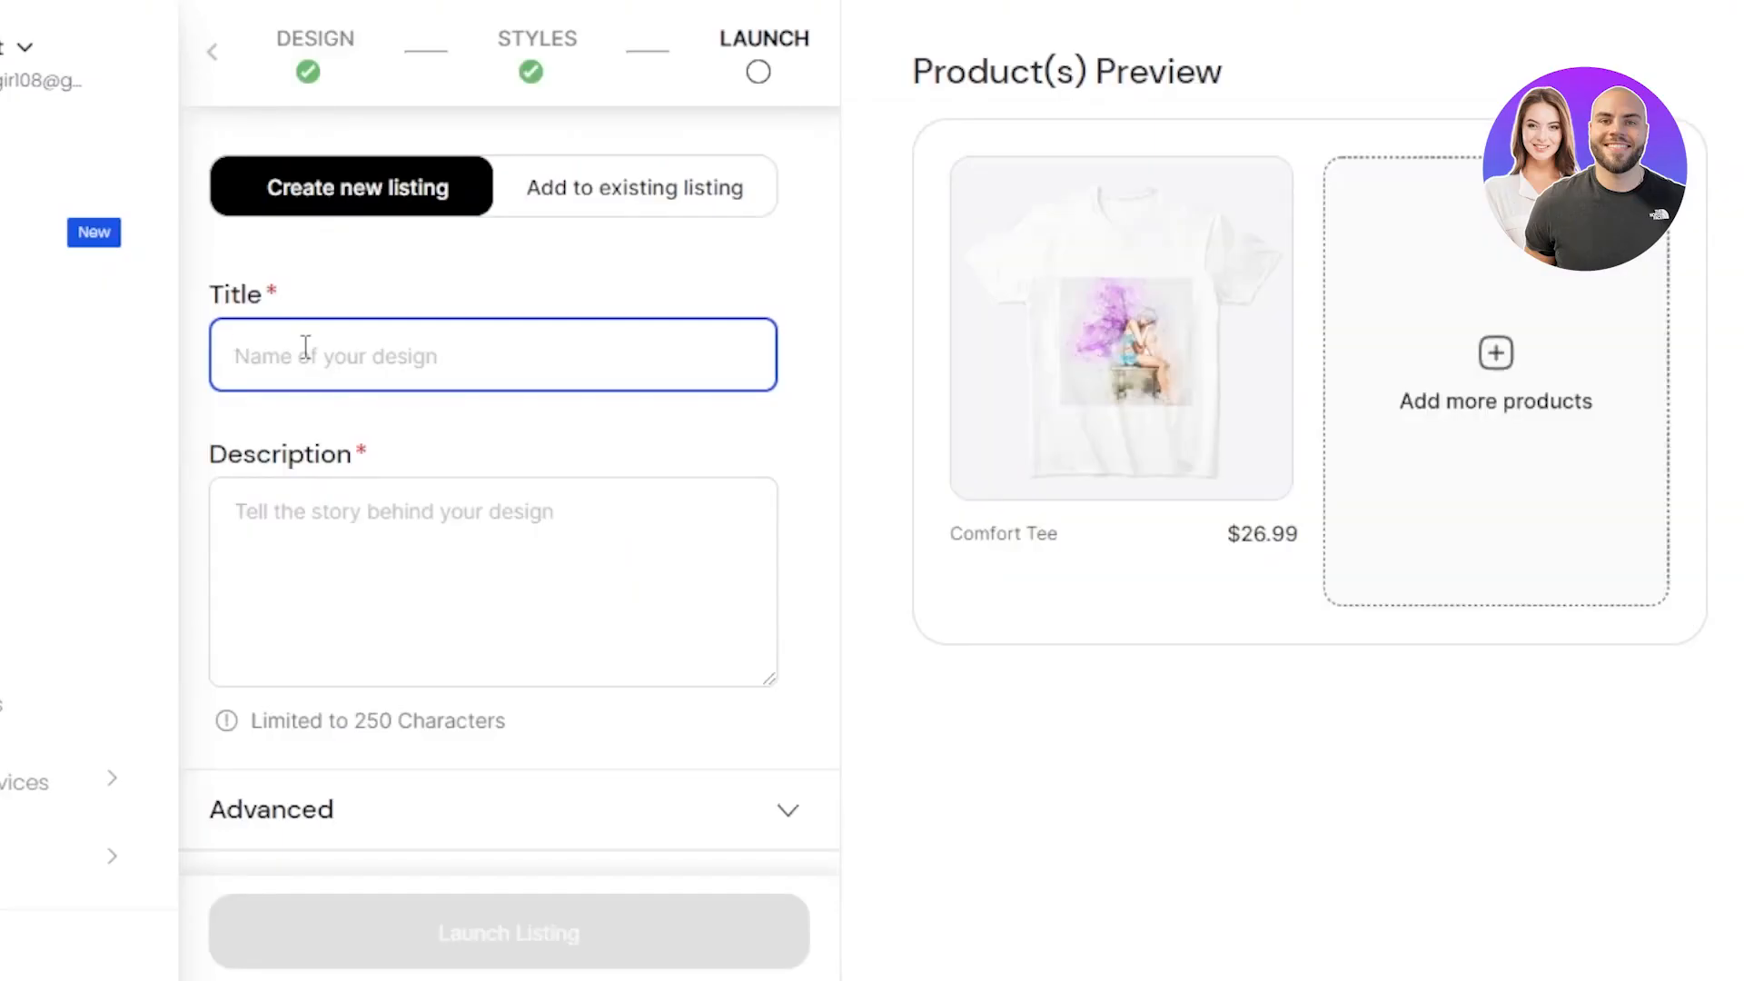
text(fairy vibes t shirt)
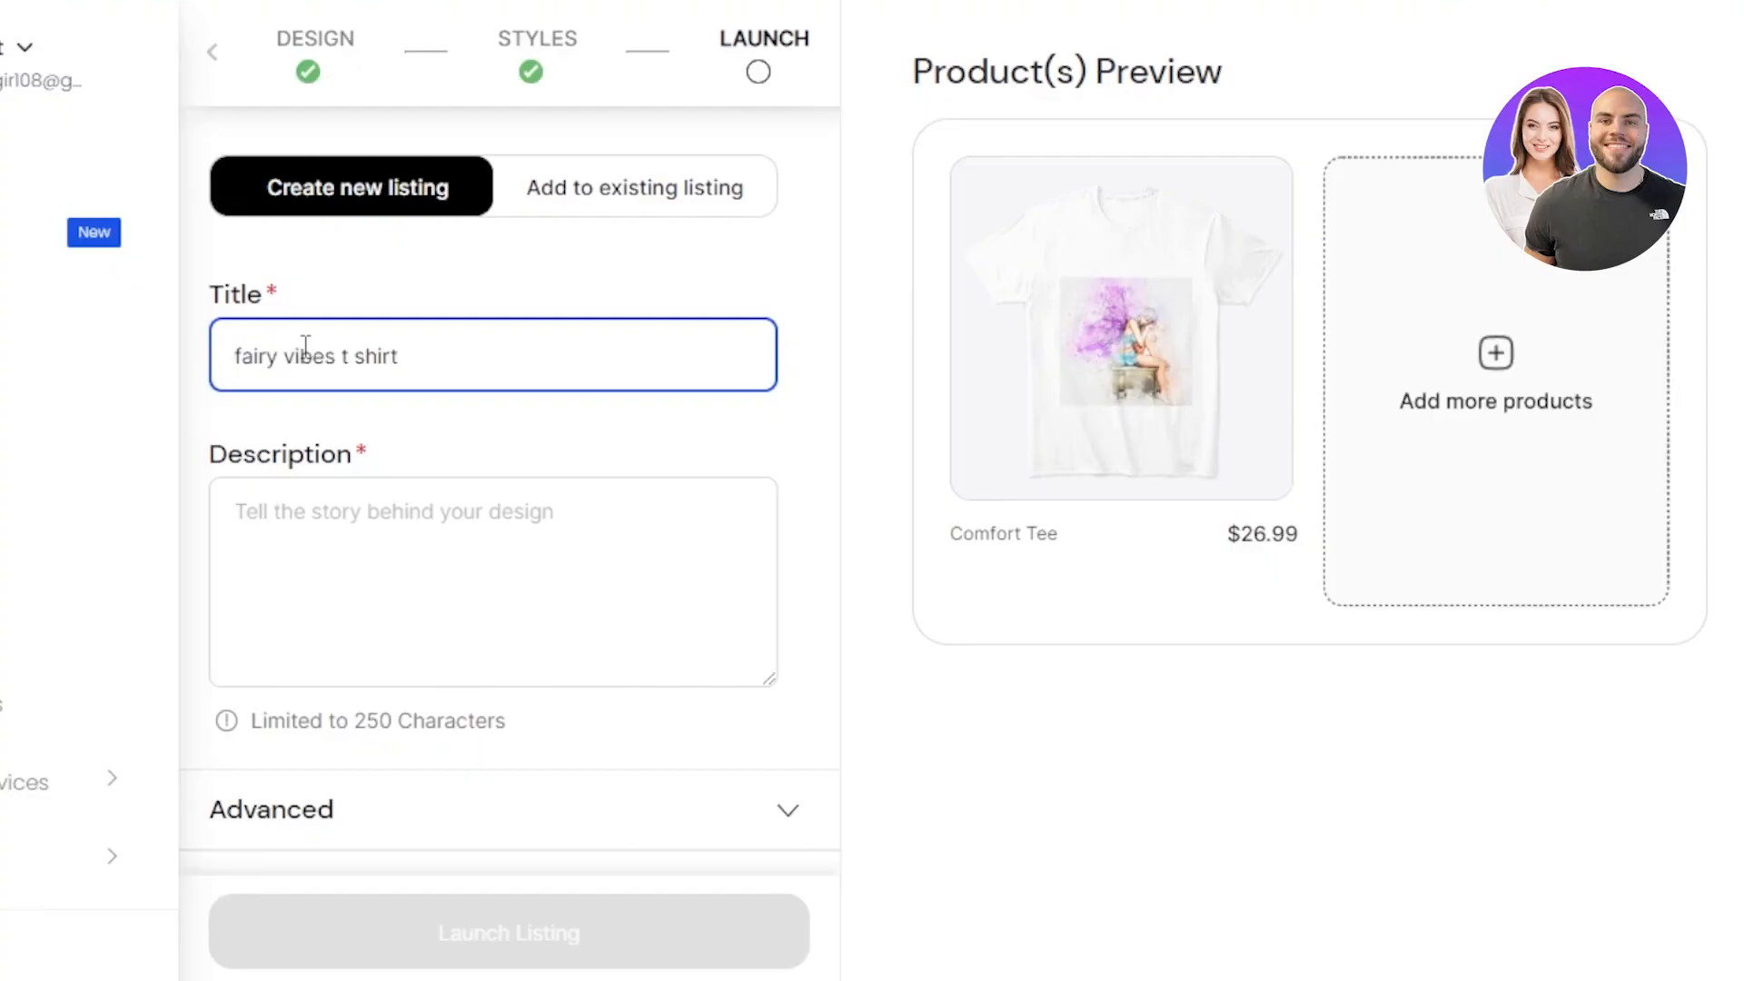
click(360, 504)
text(description)
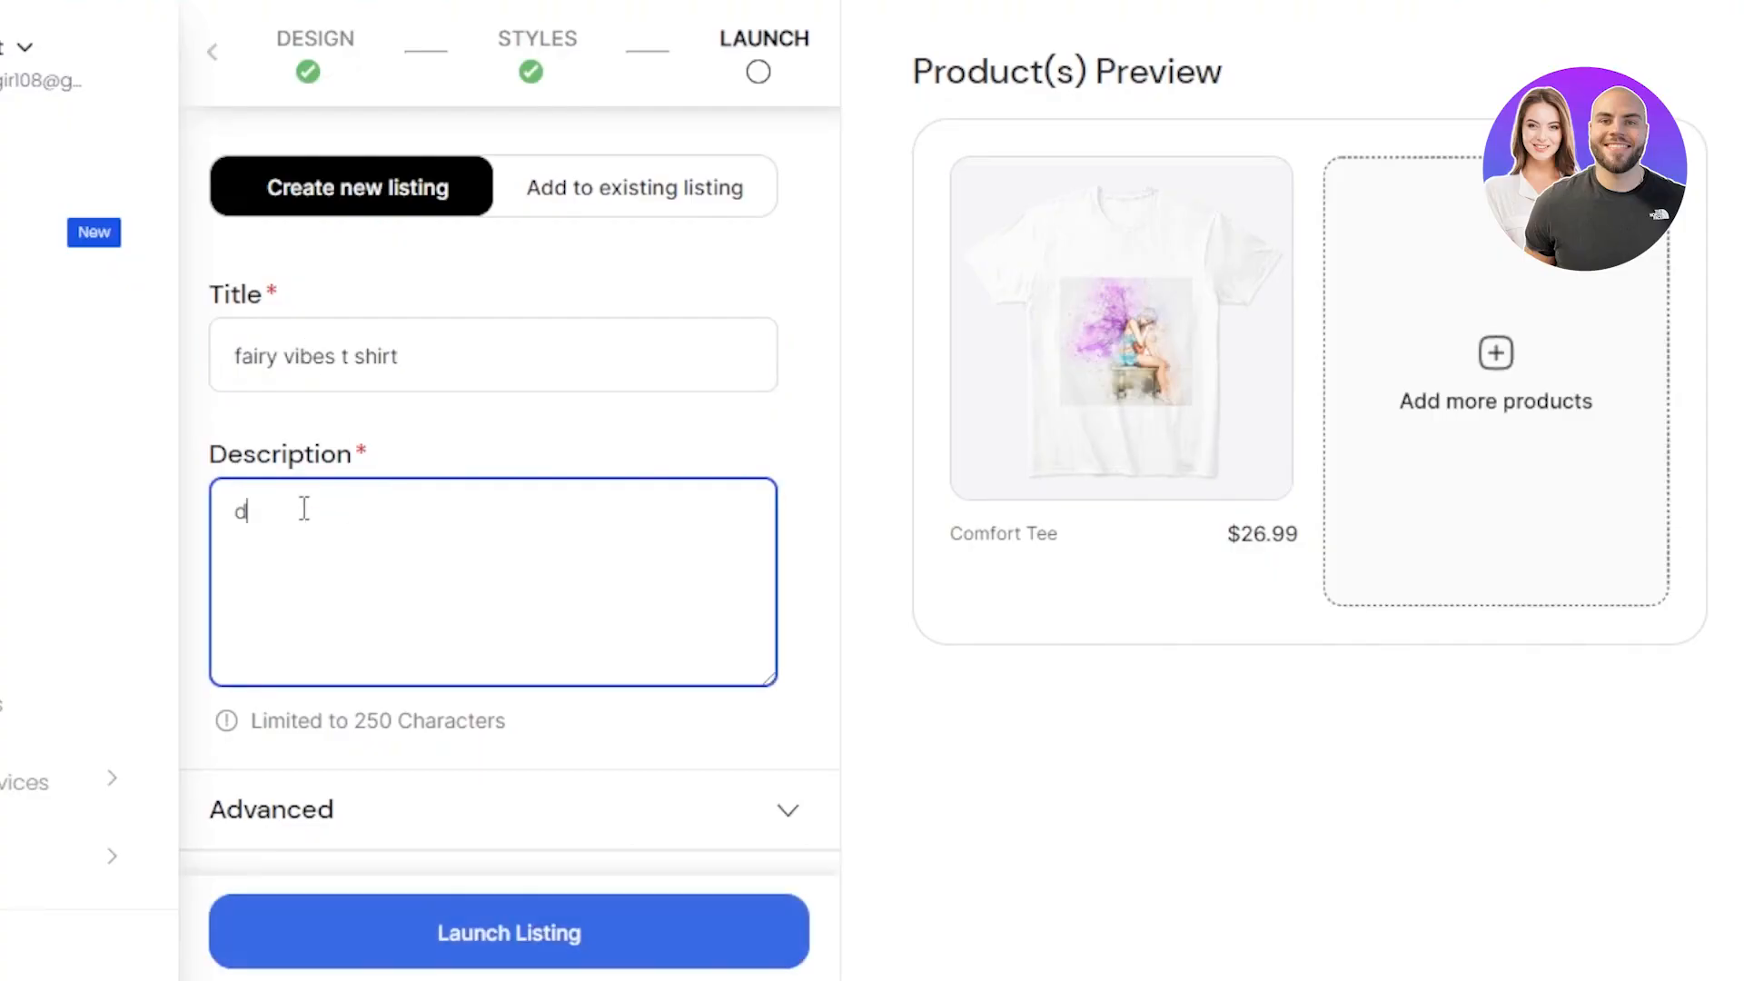
Step: Set the listing's visibility to Private in the advanced options and launch the listing
click(783, 810)
drag(836, 374, 835, 752)
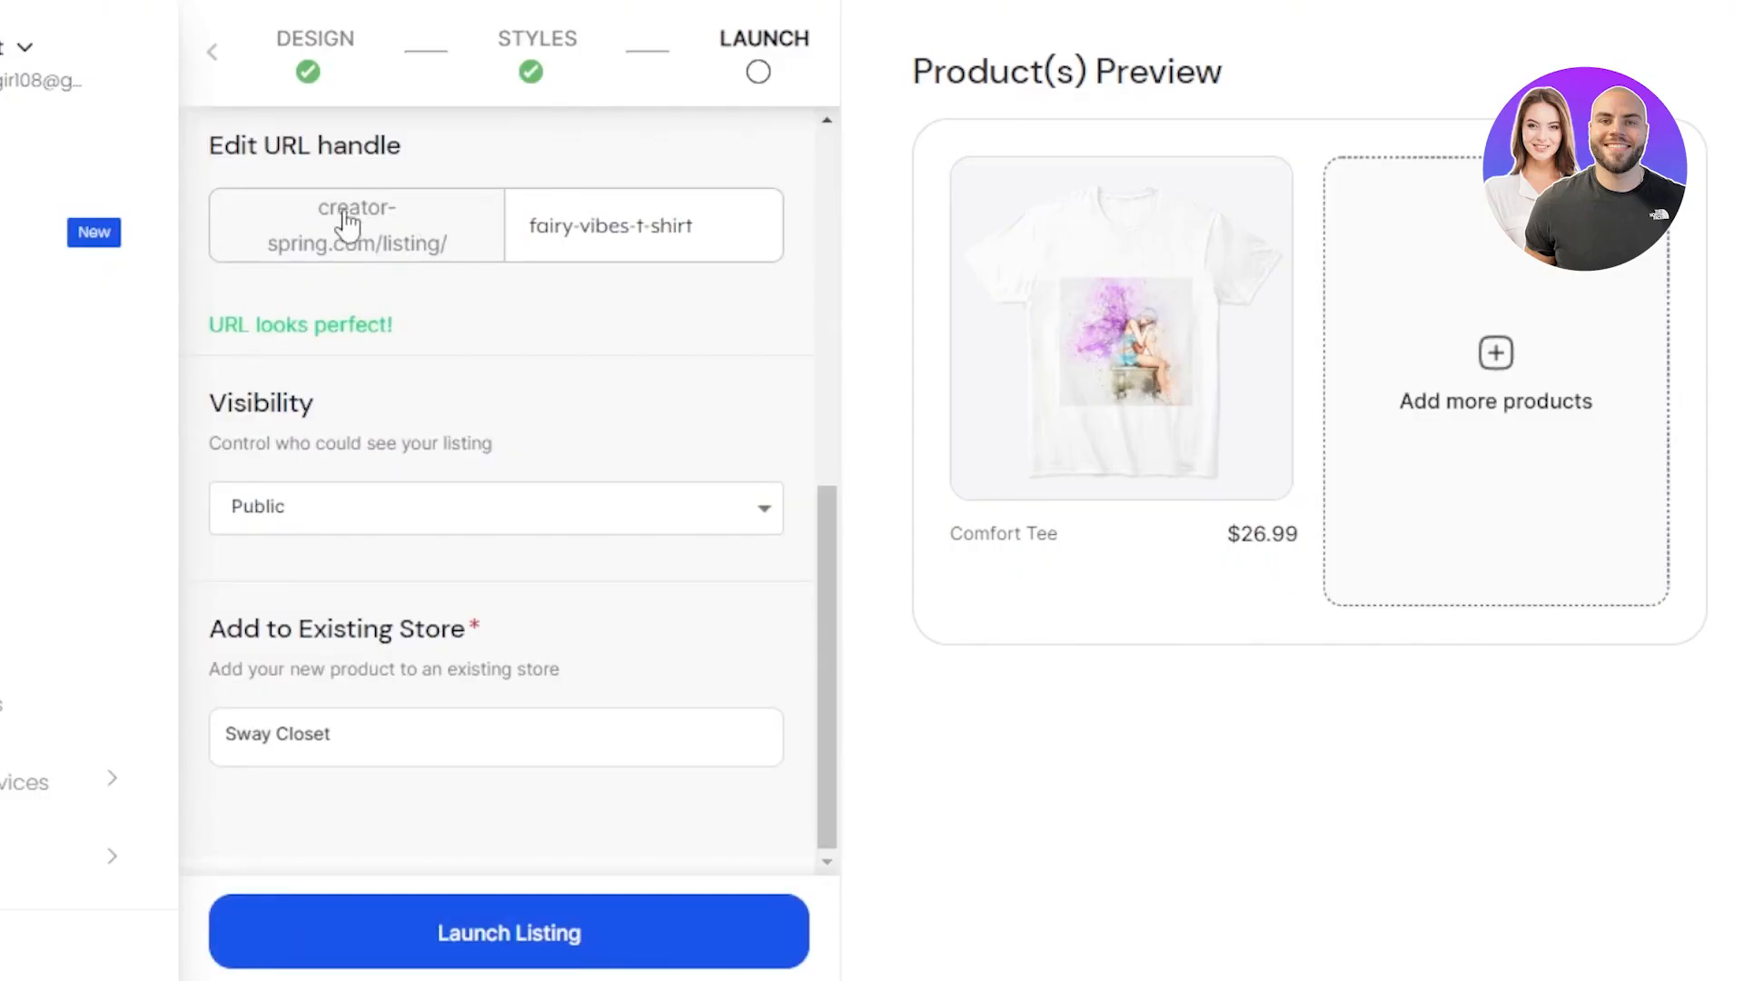
click(326, 519)
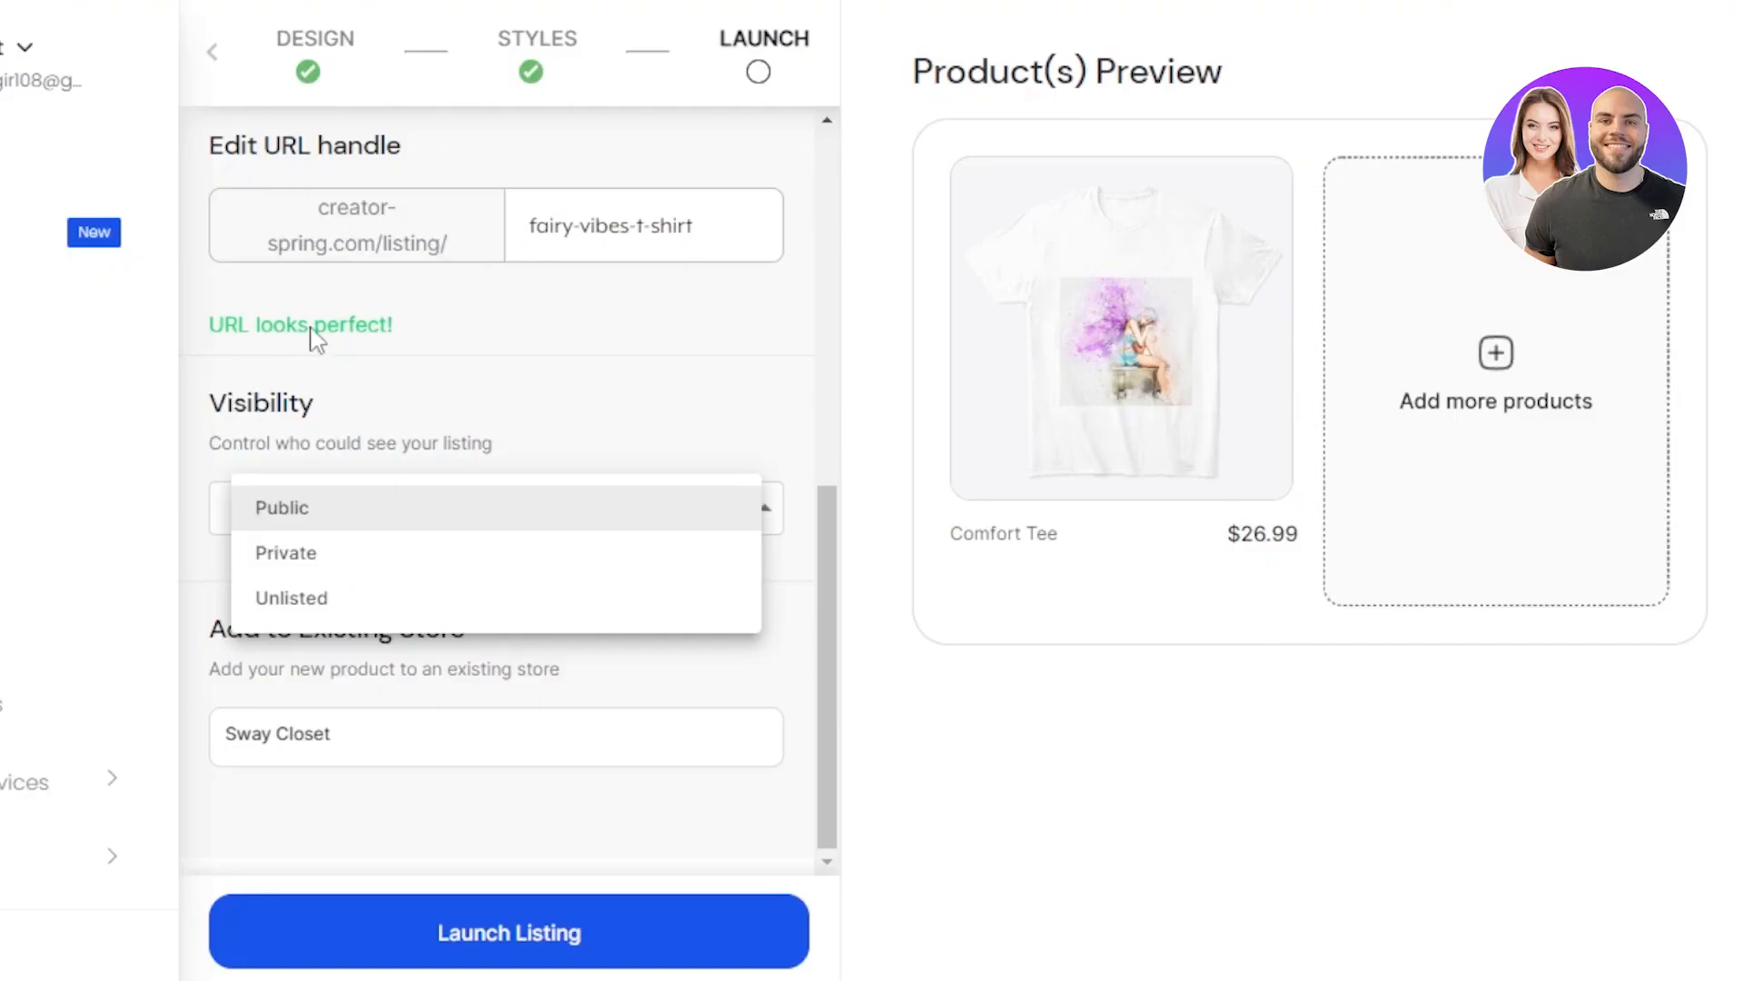
click(306, 572)
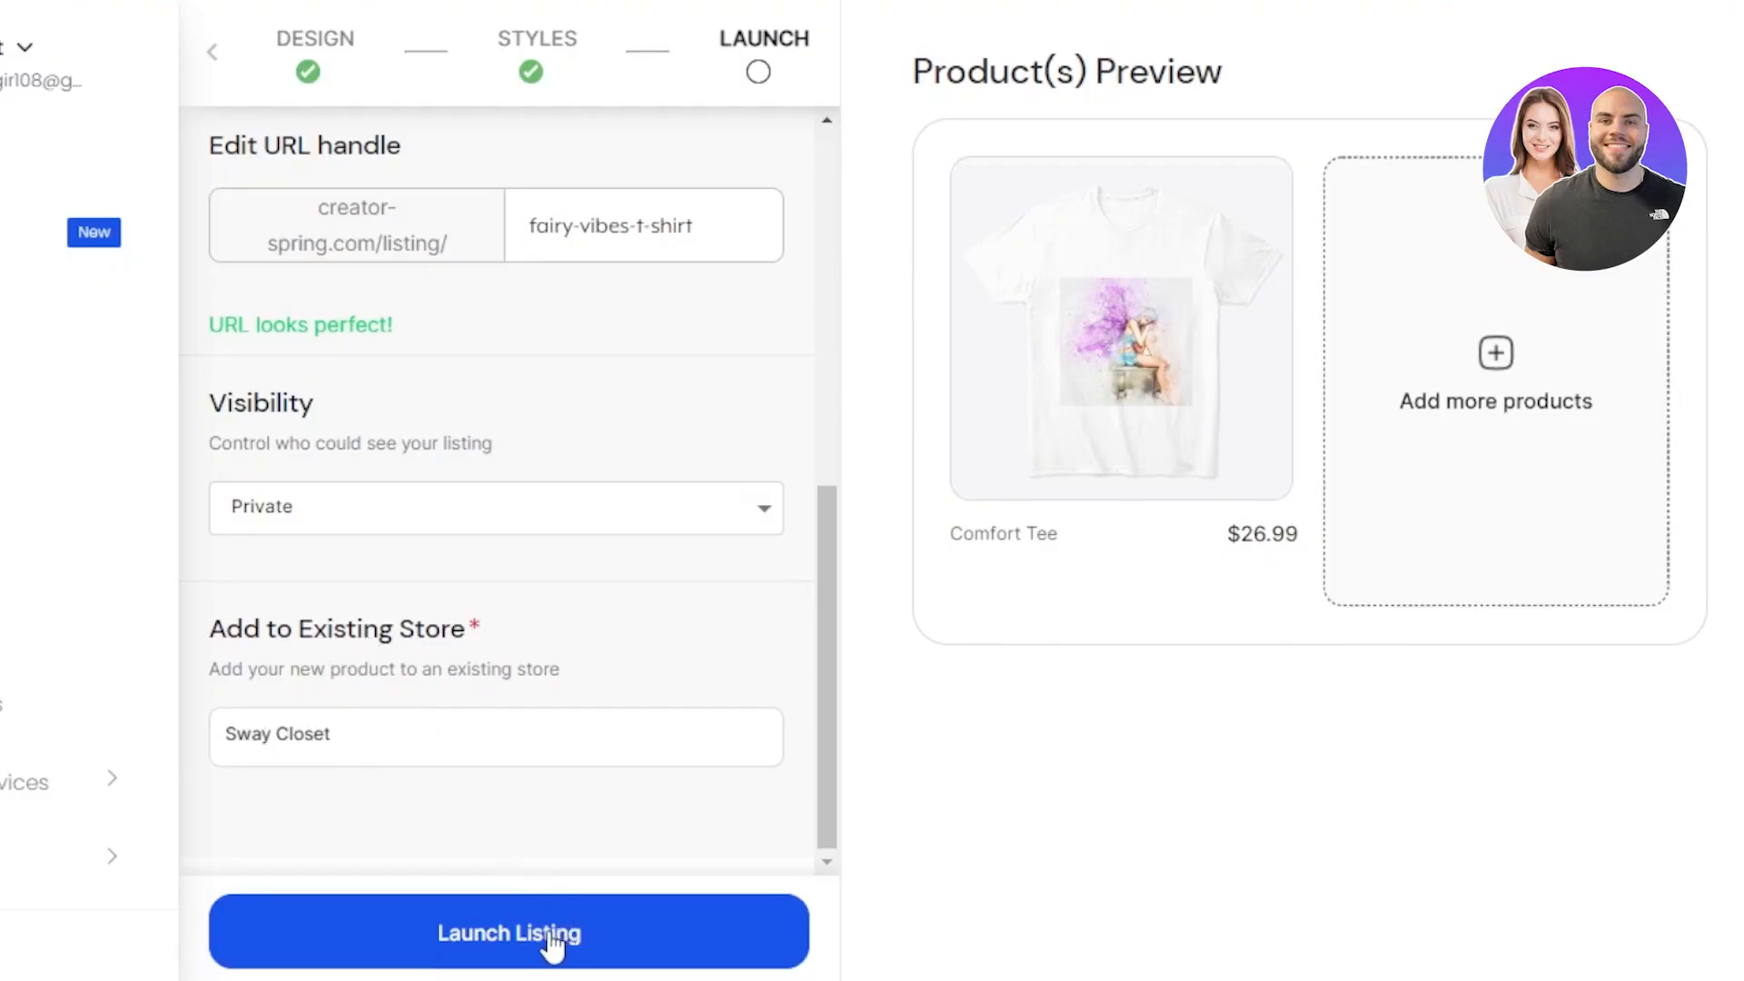
click(496, 944)
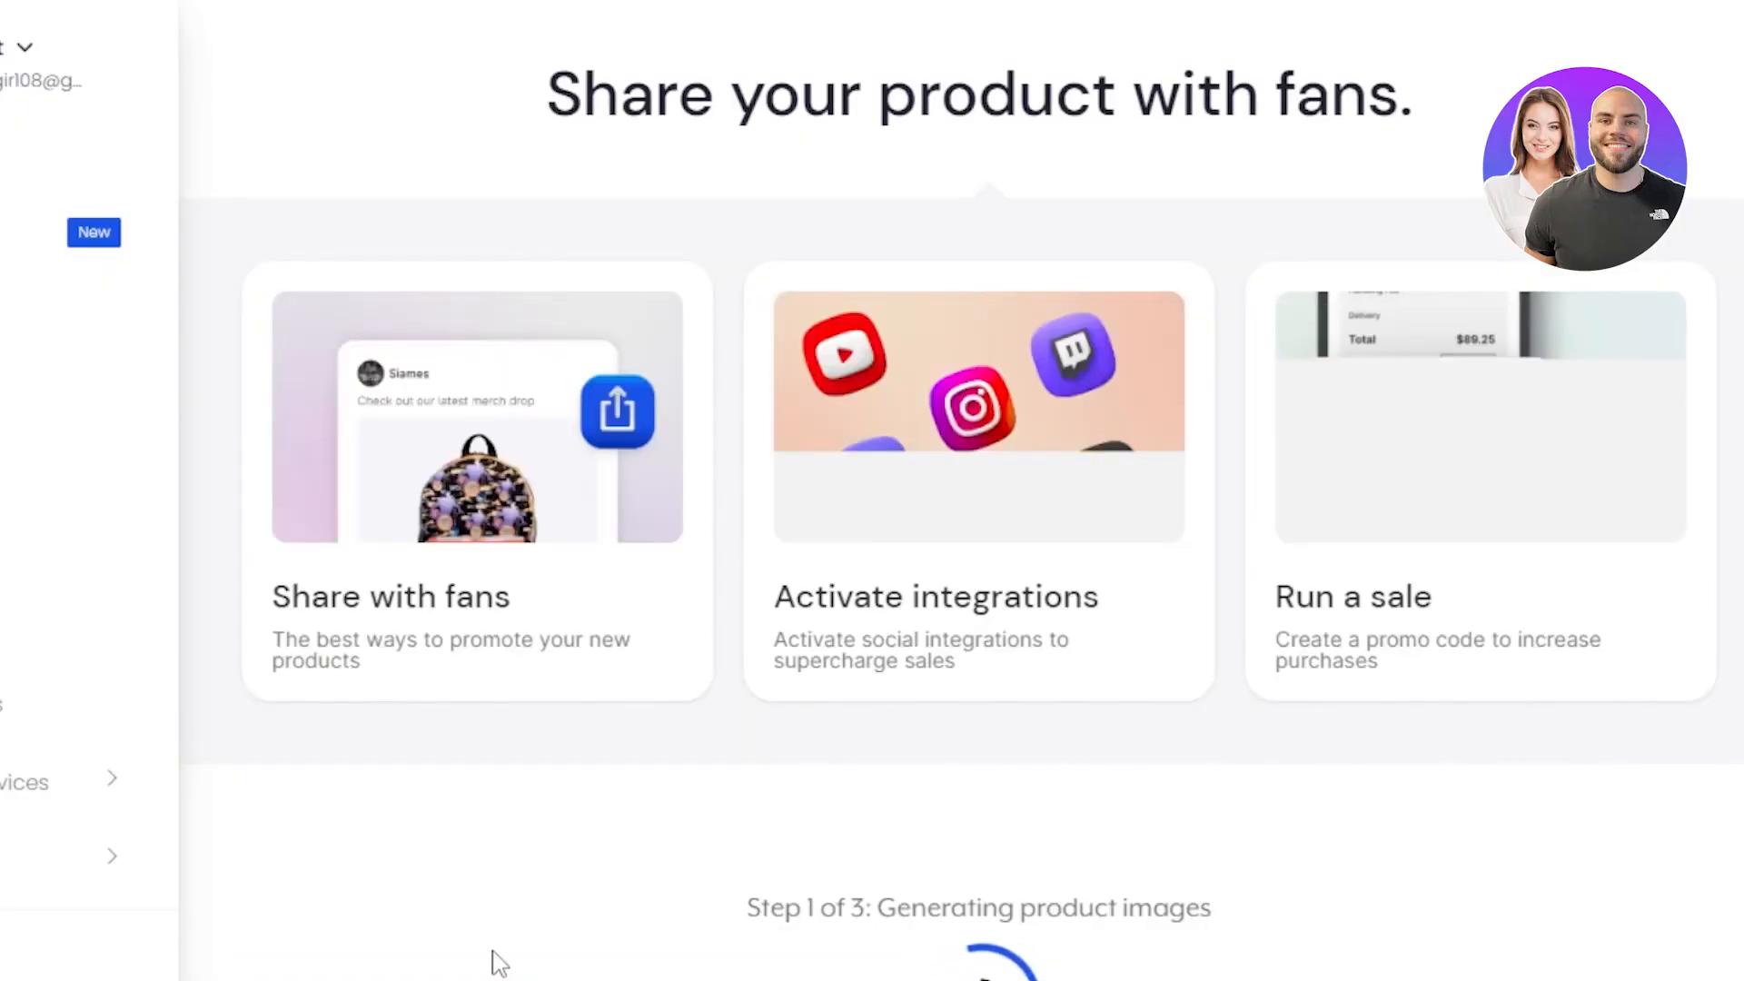
Step: Review the launched listing's title, description, URL, prices and product images
scroll(908, 744, down, 2)
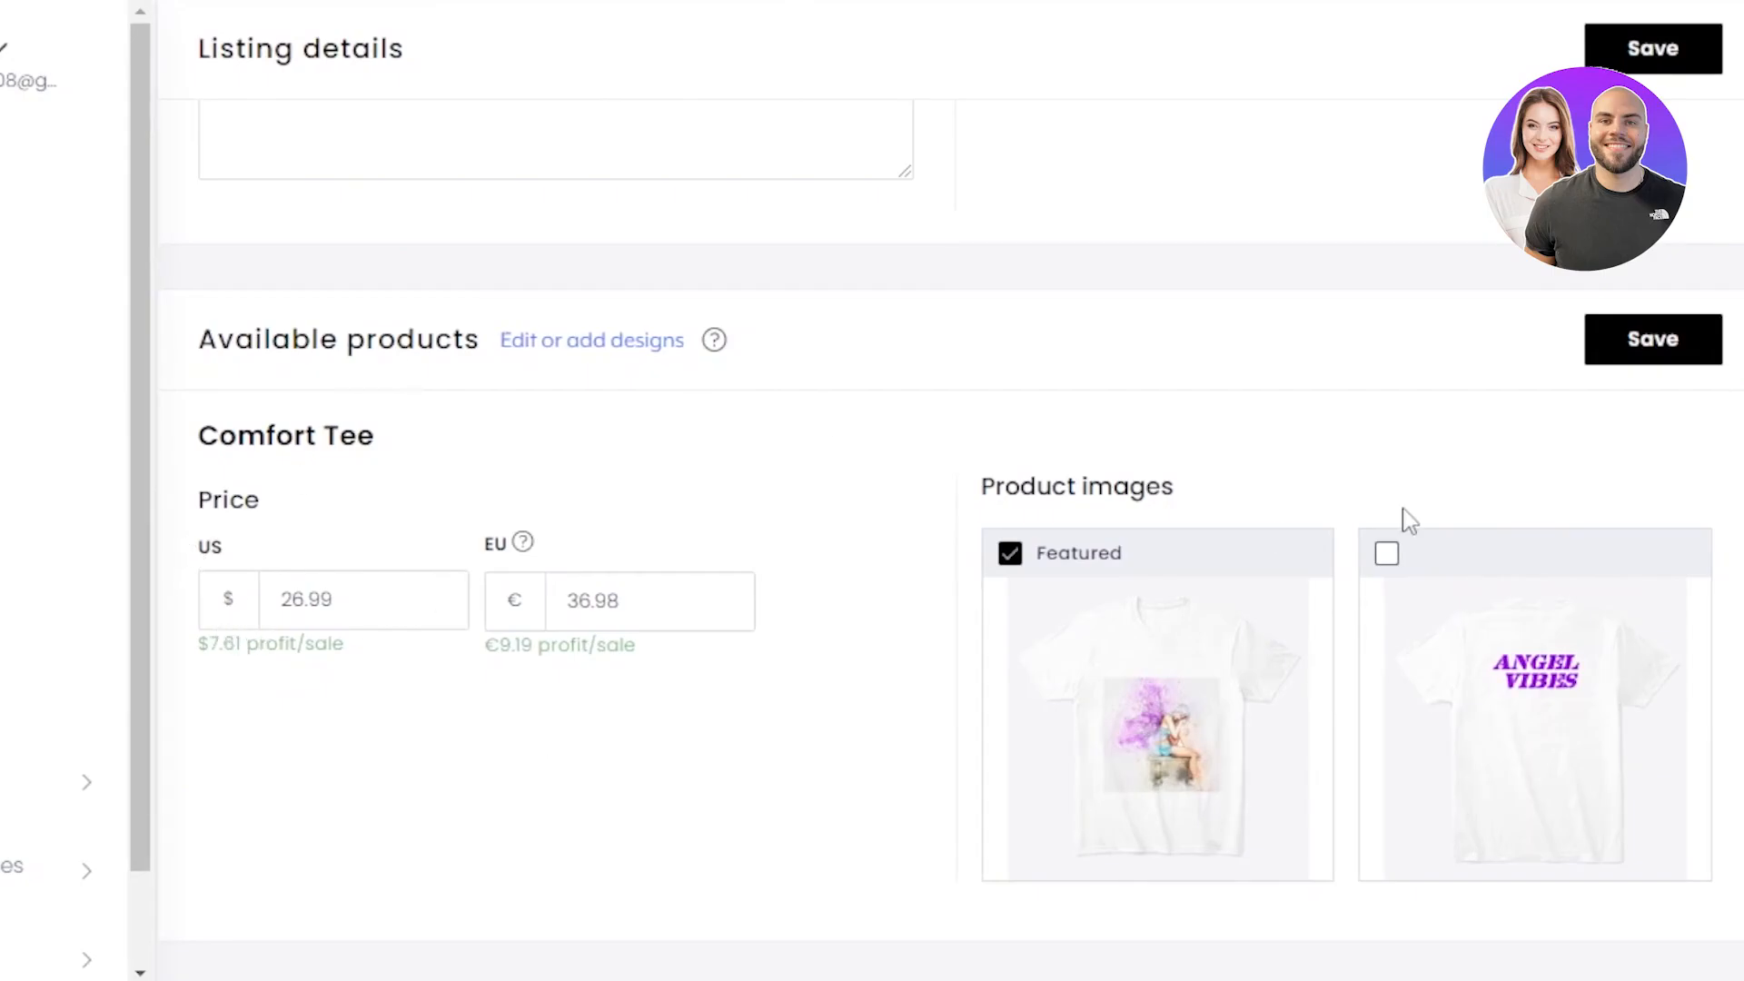
scroll(1409, 521, up, 5)
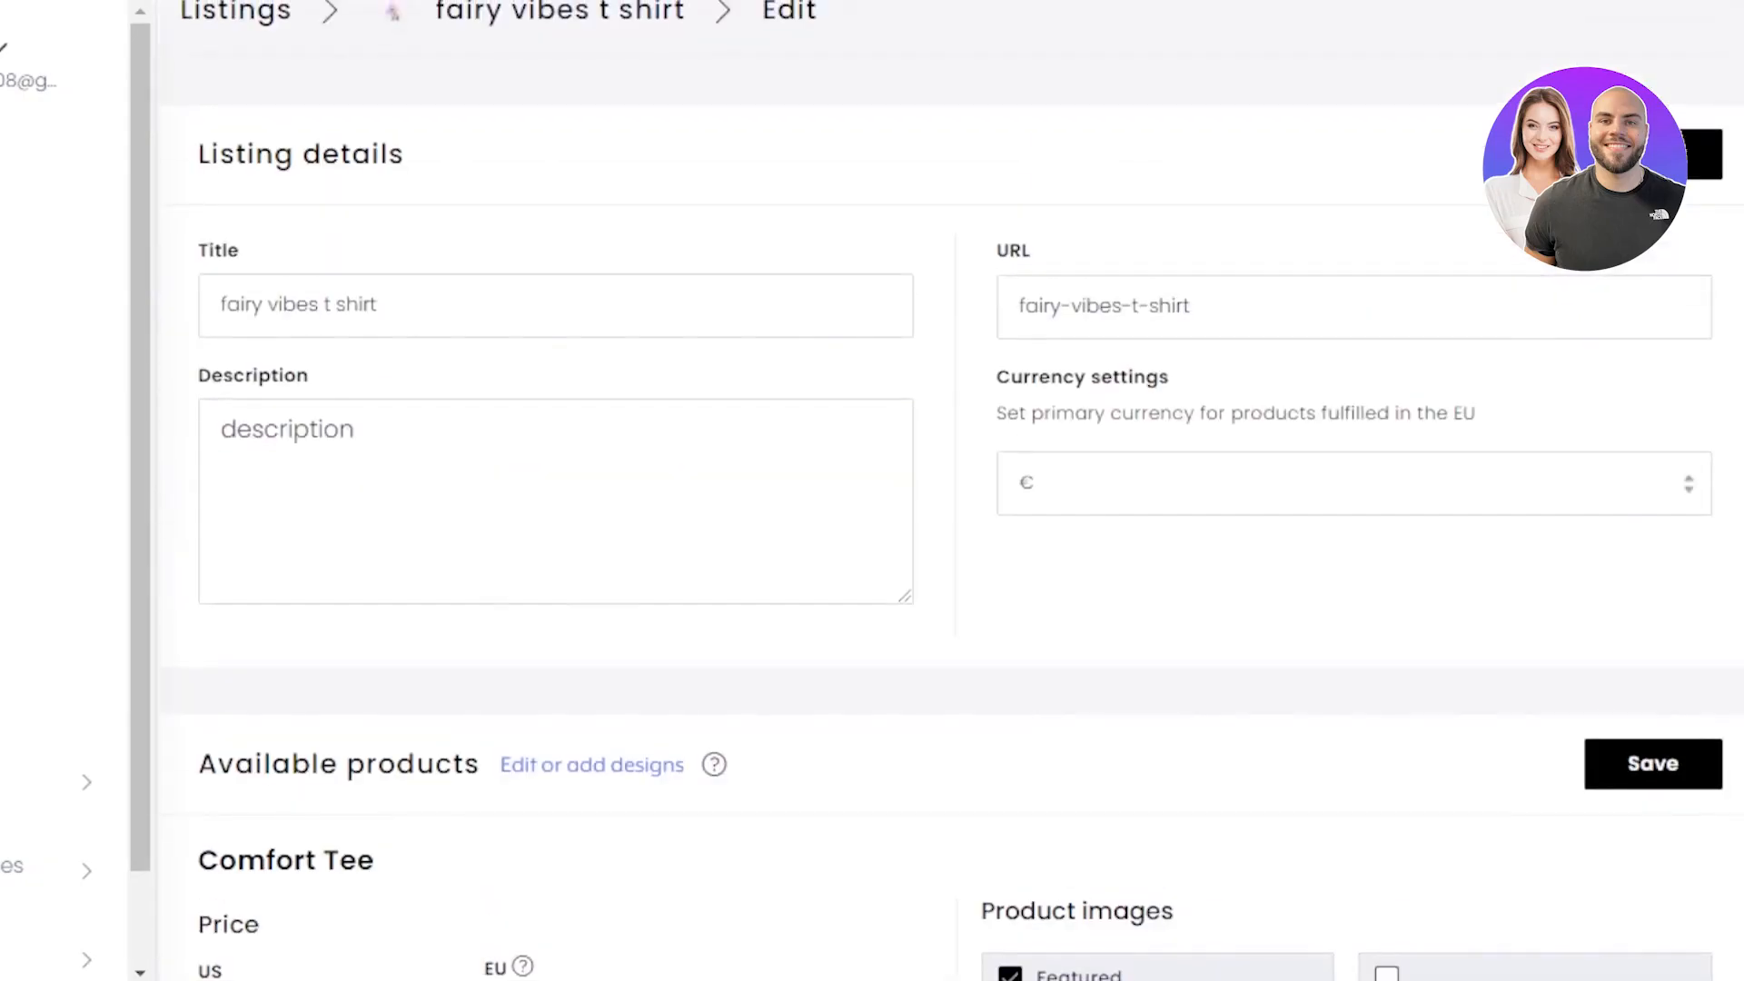
scroll(739, 287, up, 2)
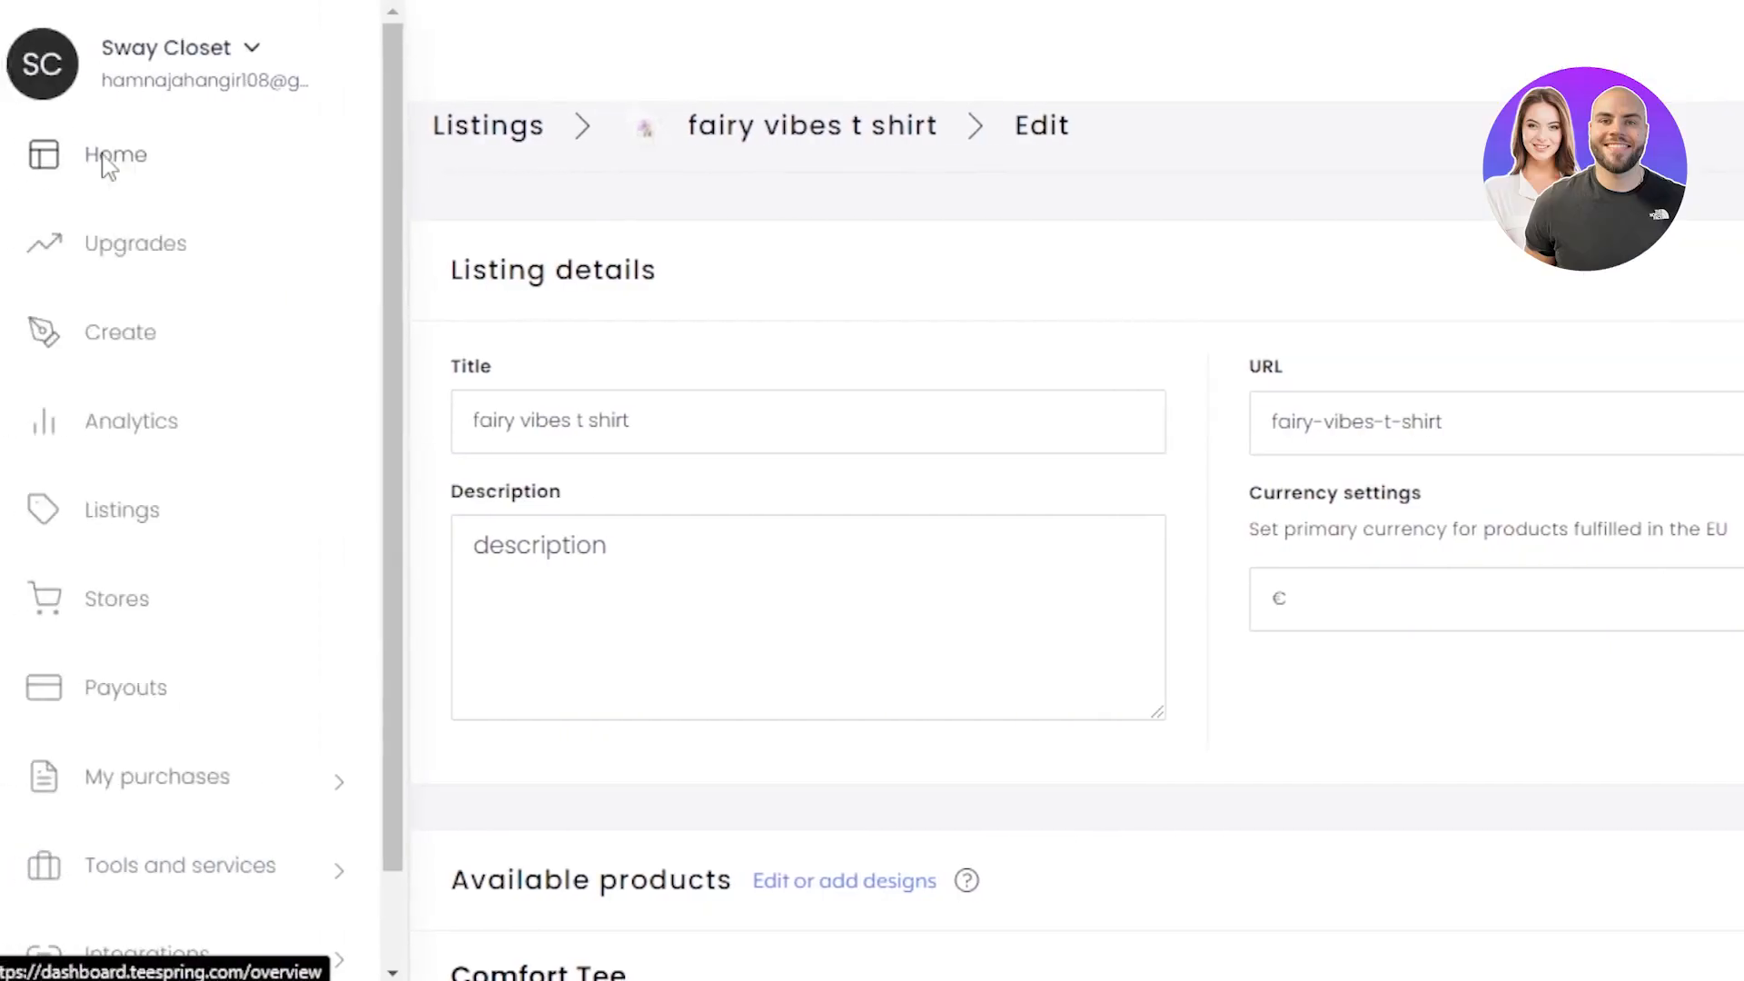
Step: Go to the home dashboard, answer the tax information notice with "Everything is up to date", and view the analytics overview
click(107, 166)
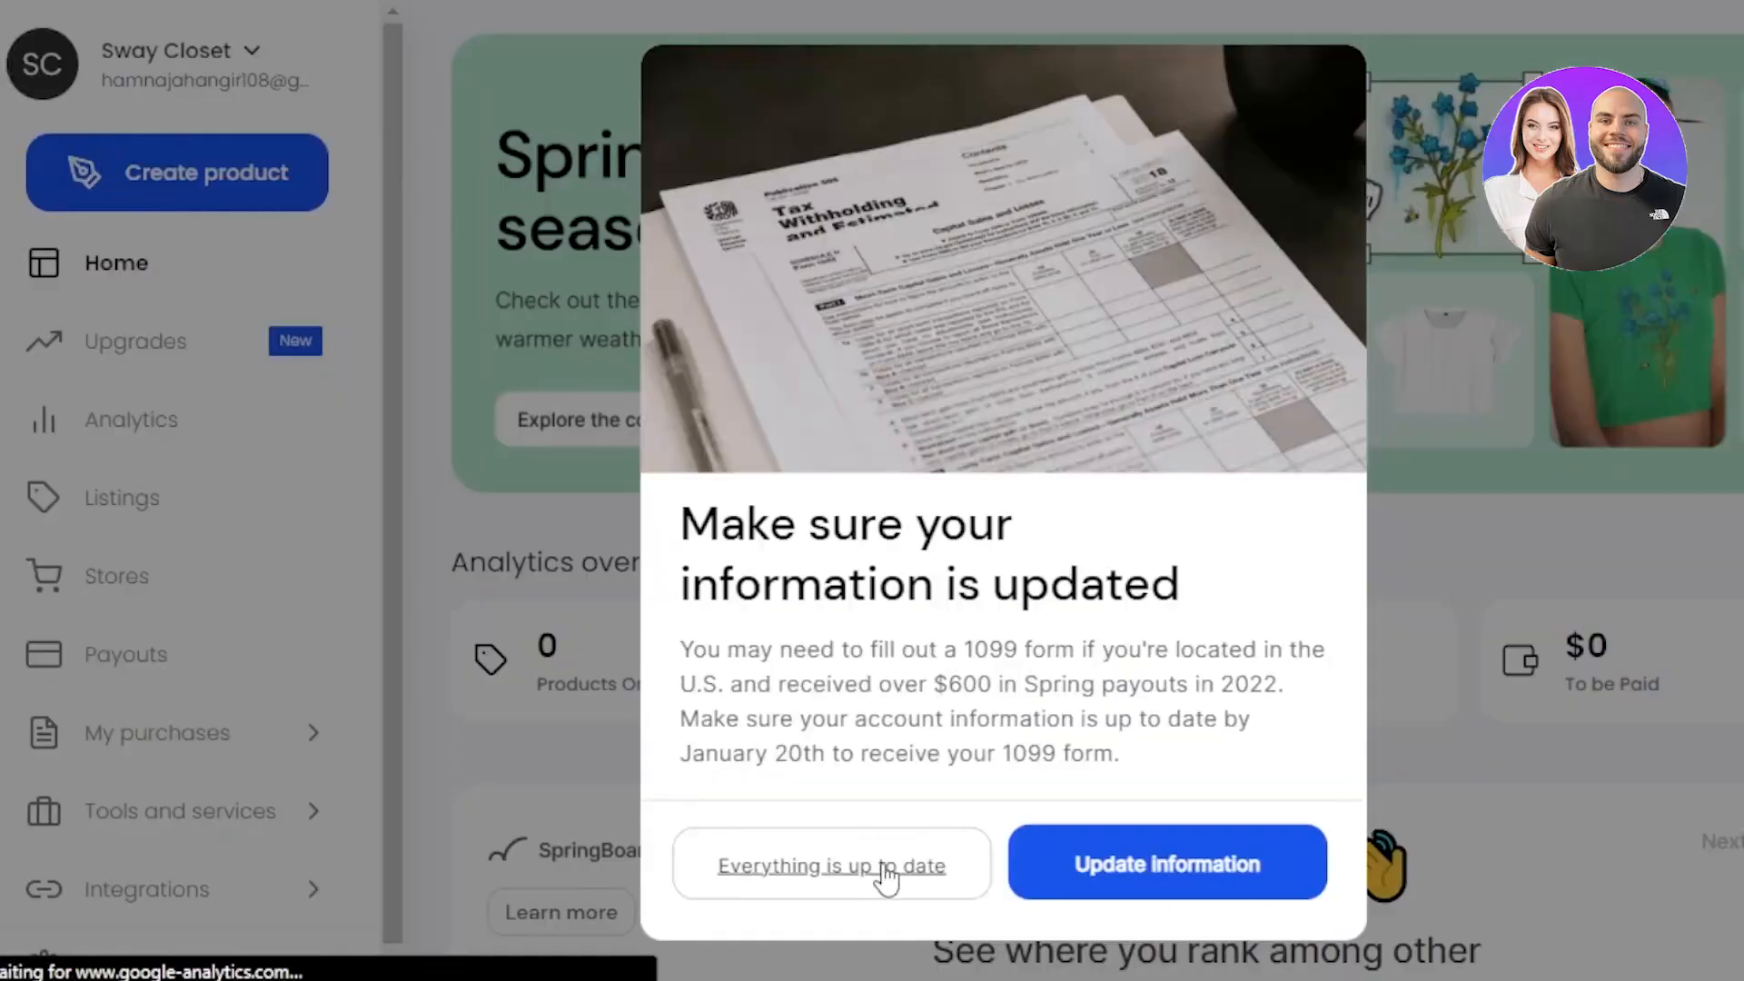
click(918, 861)
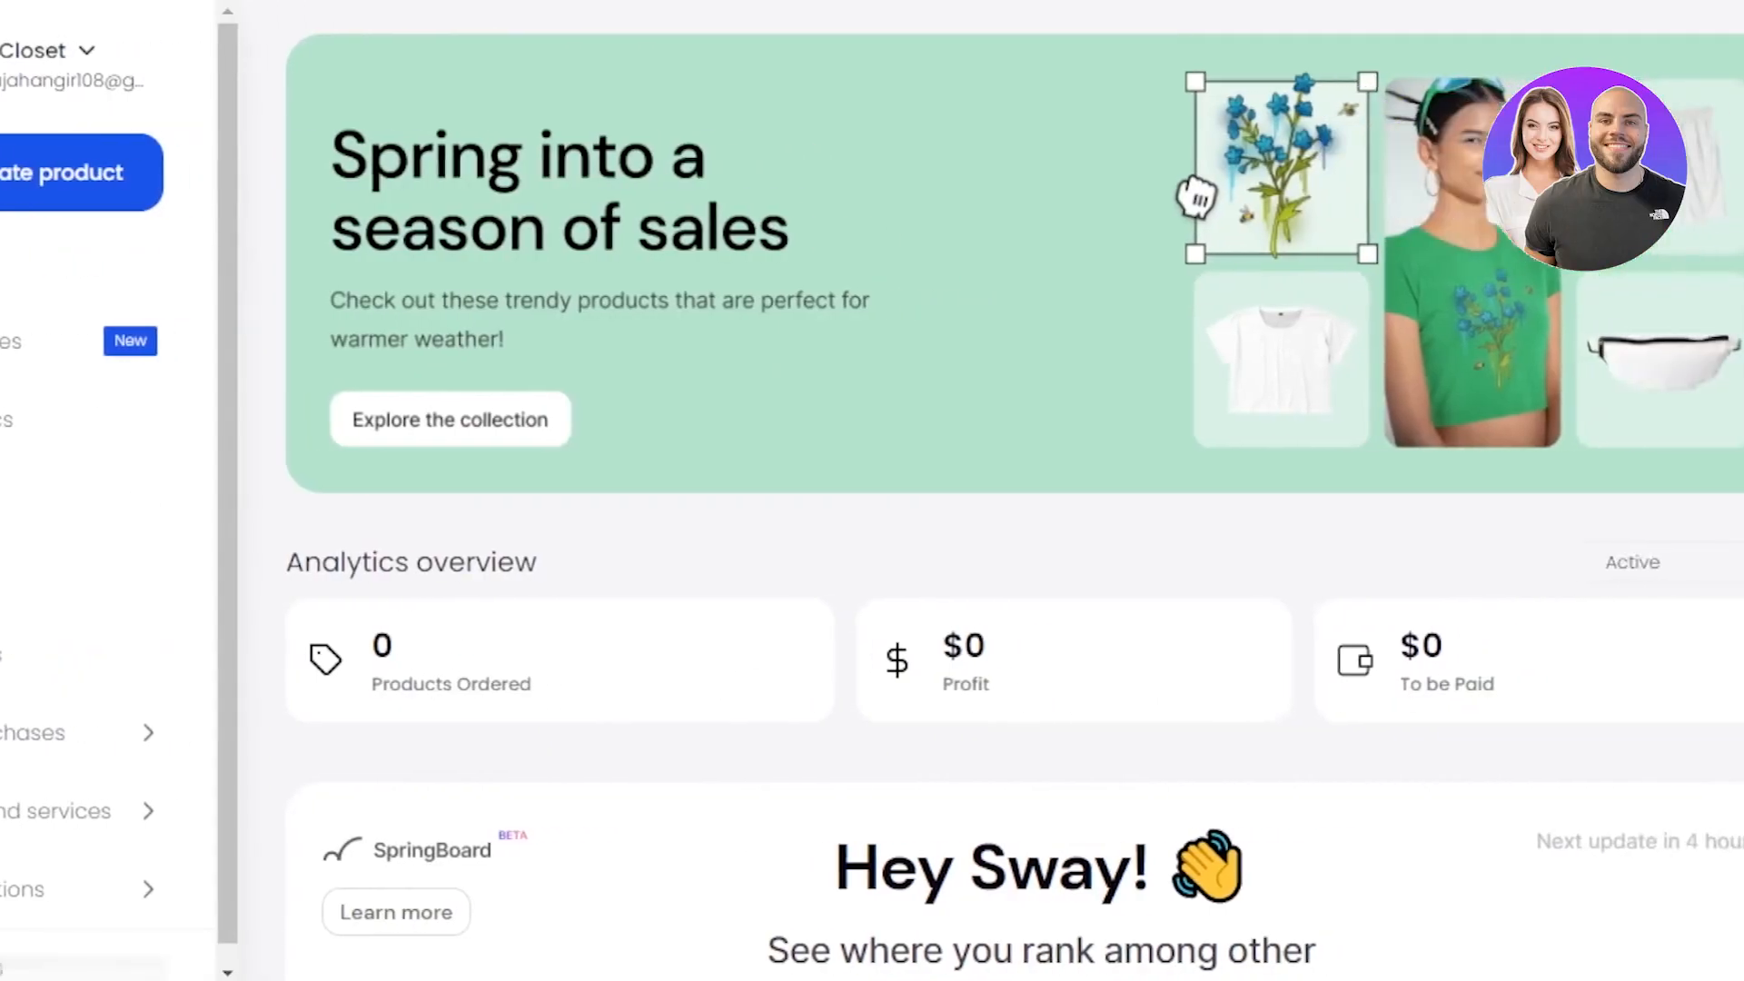
scroll(966, 491, down, 3)
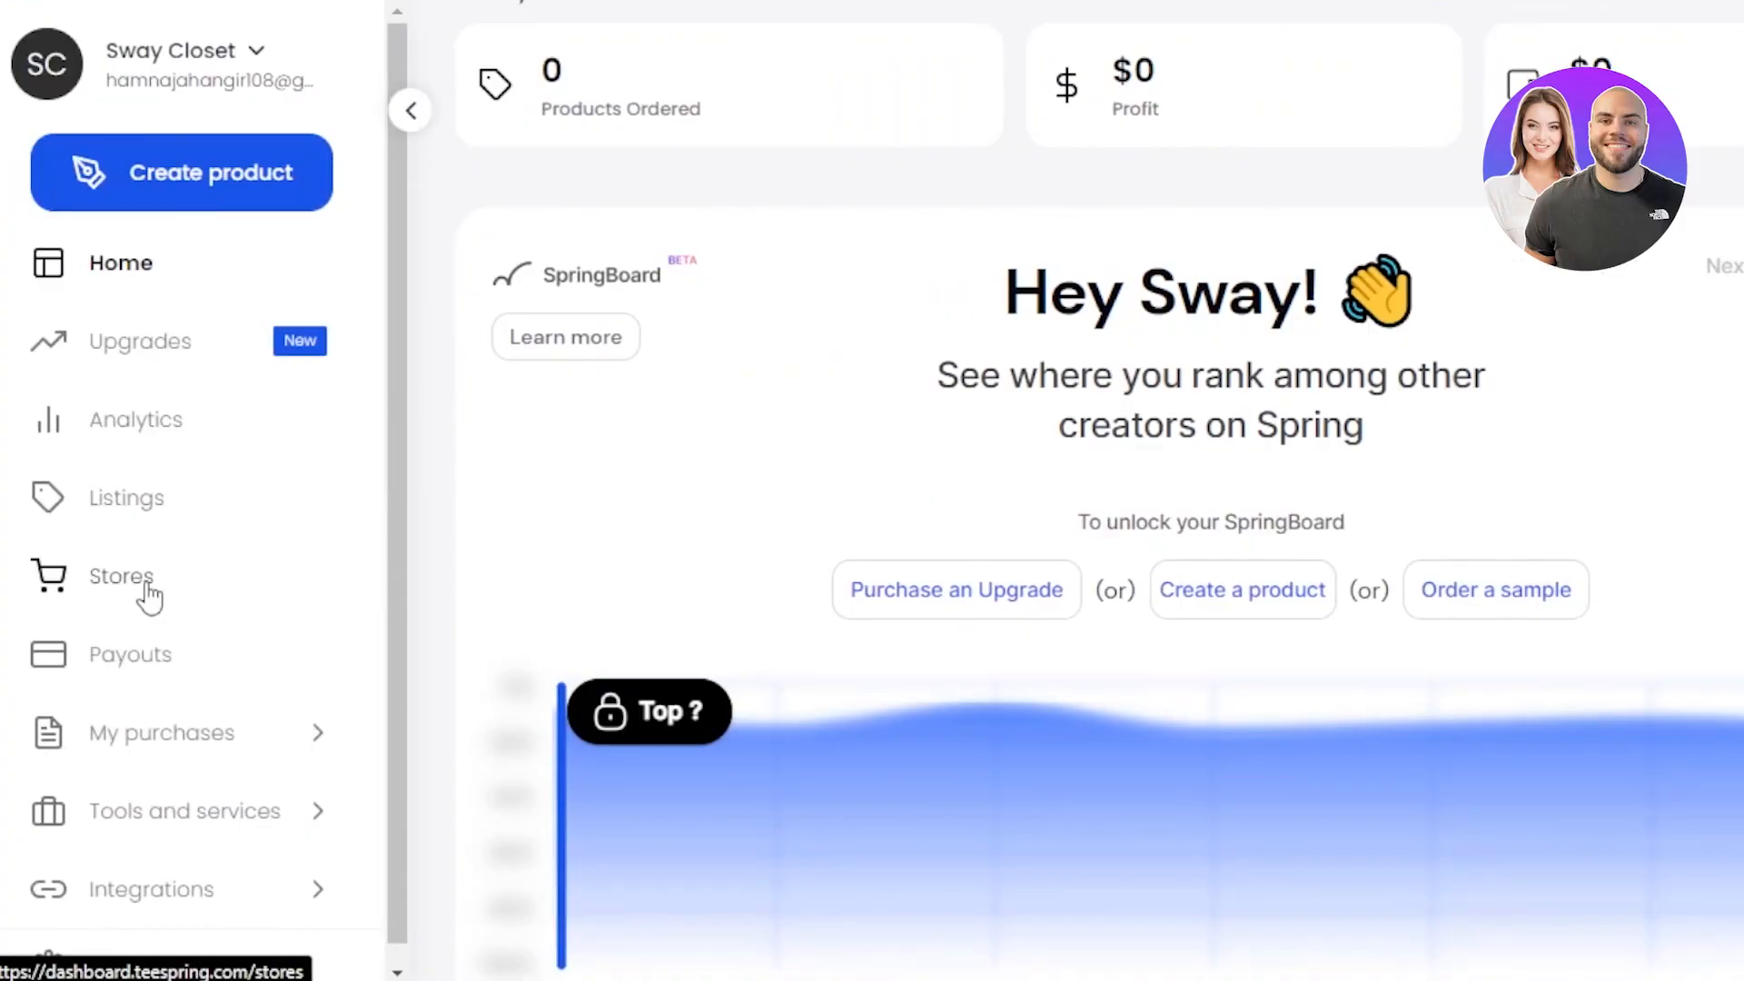
Step: View the store's page with its domain options, and return to the home dashboard
click(150, 595)
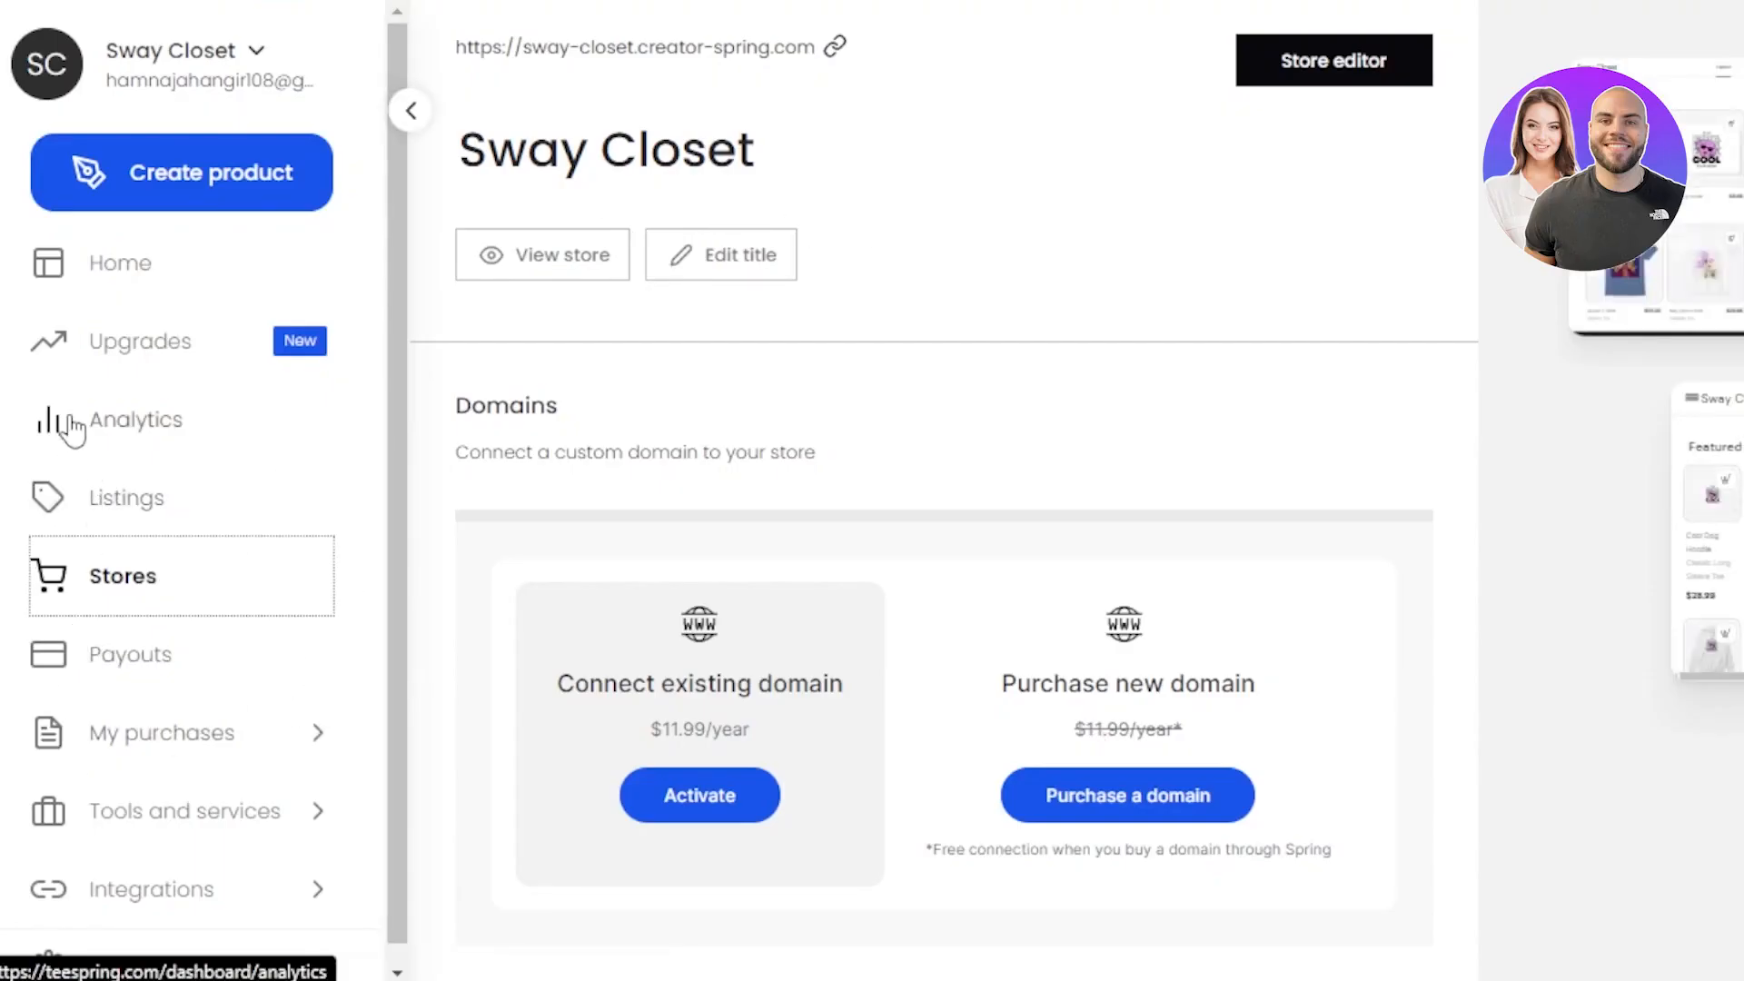
click(90, 273)
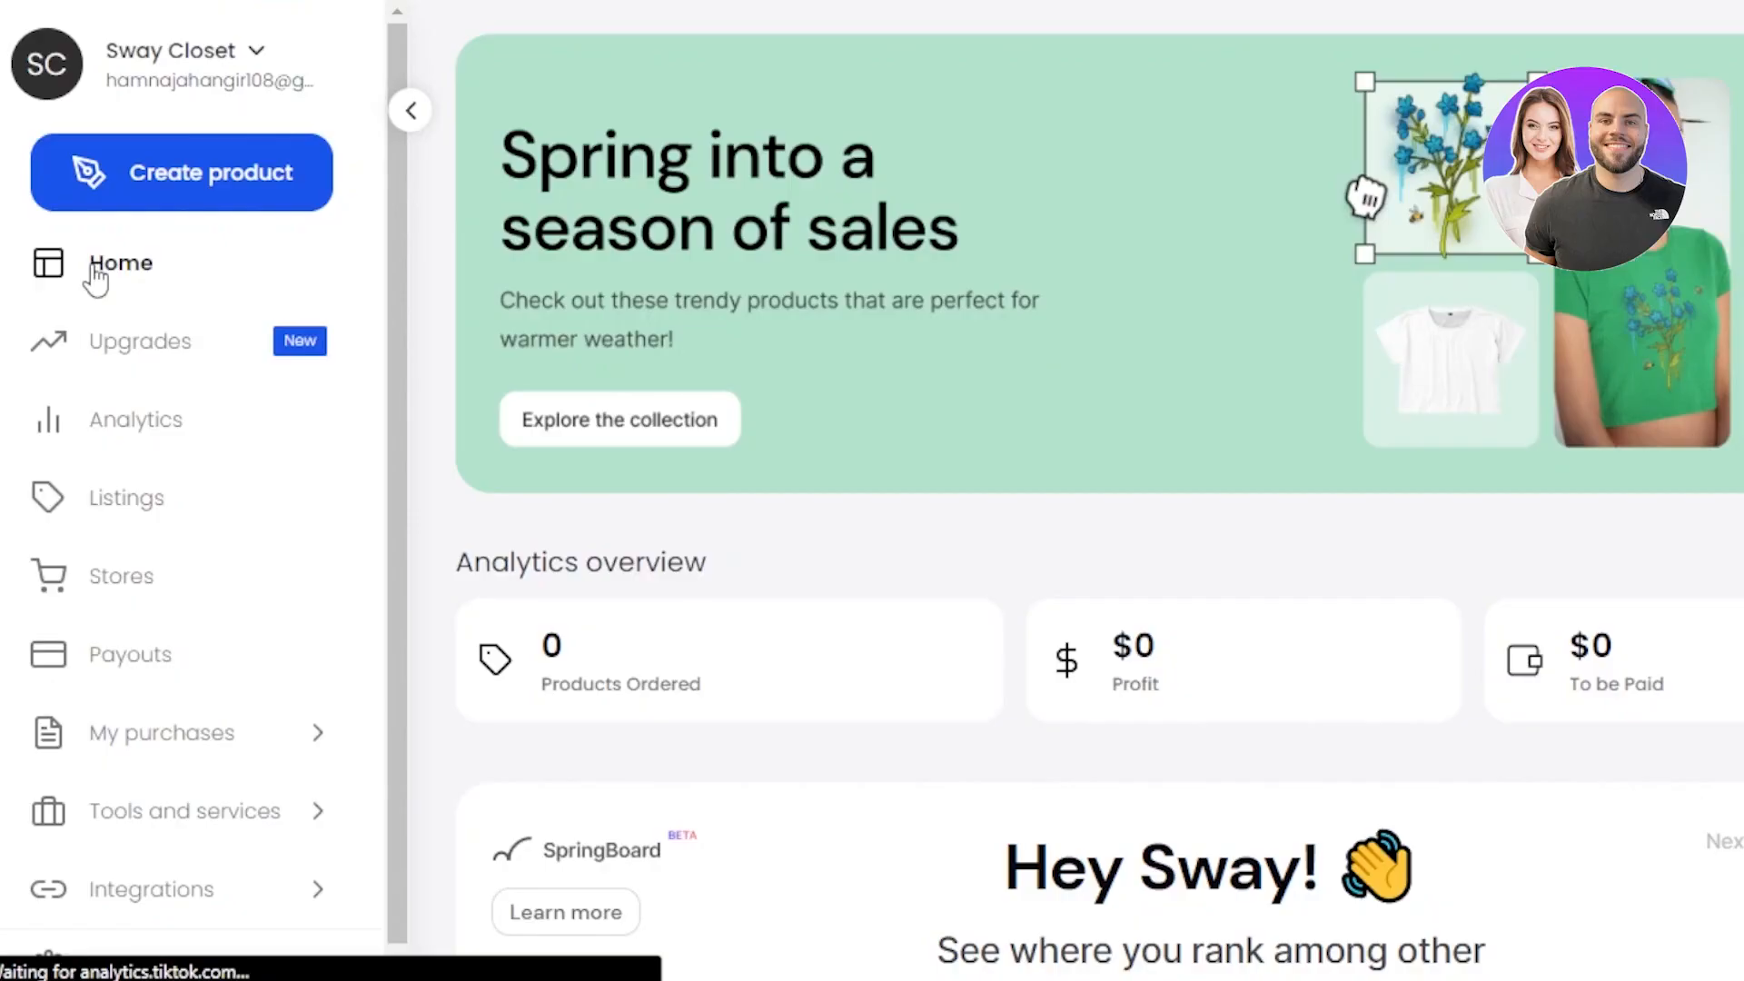
click(96, 277)
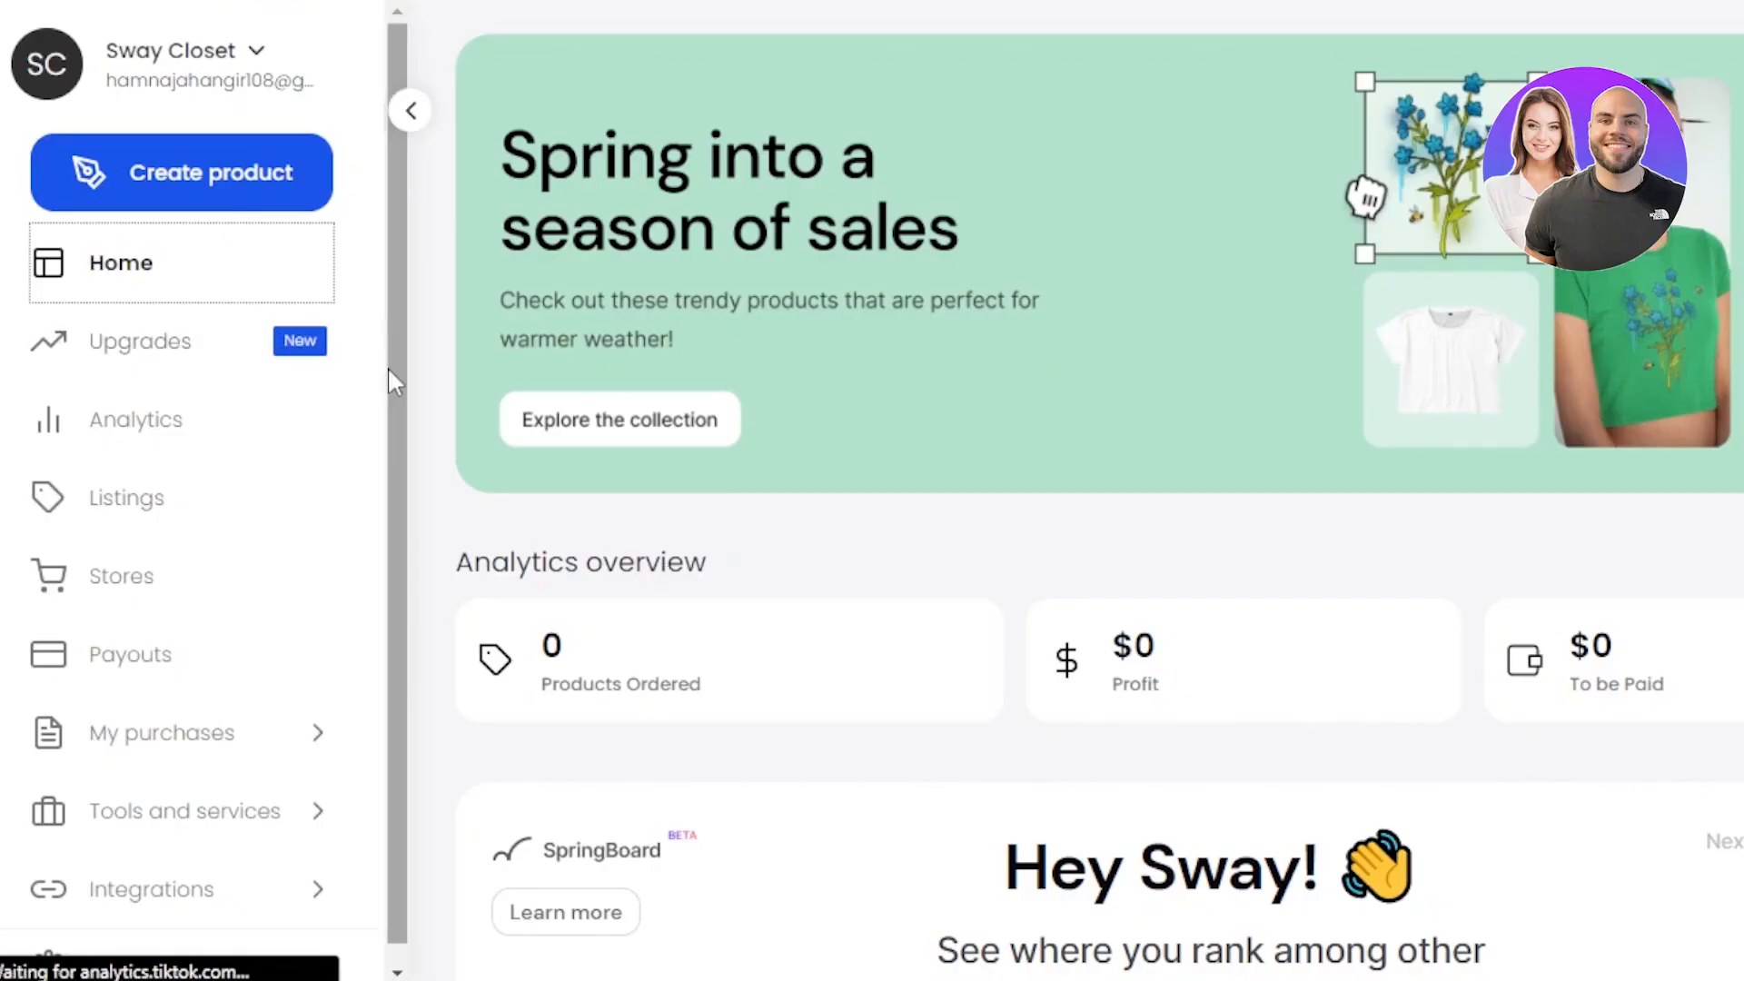
scroll(400, 636, down, 1)
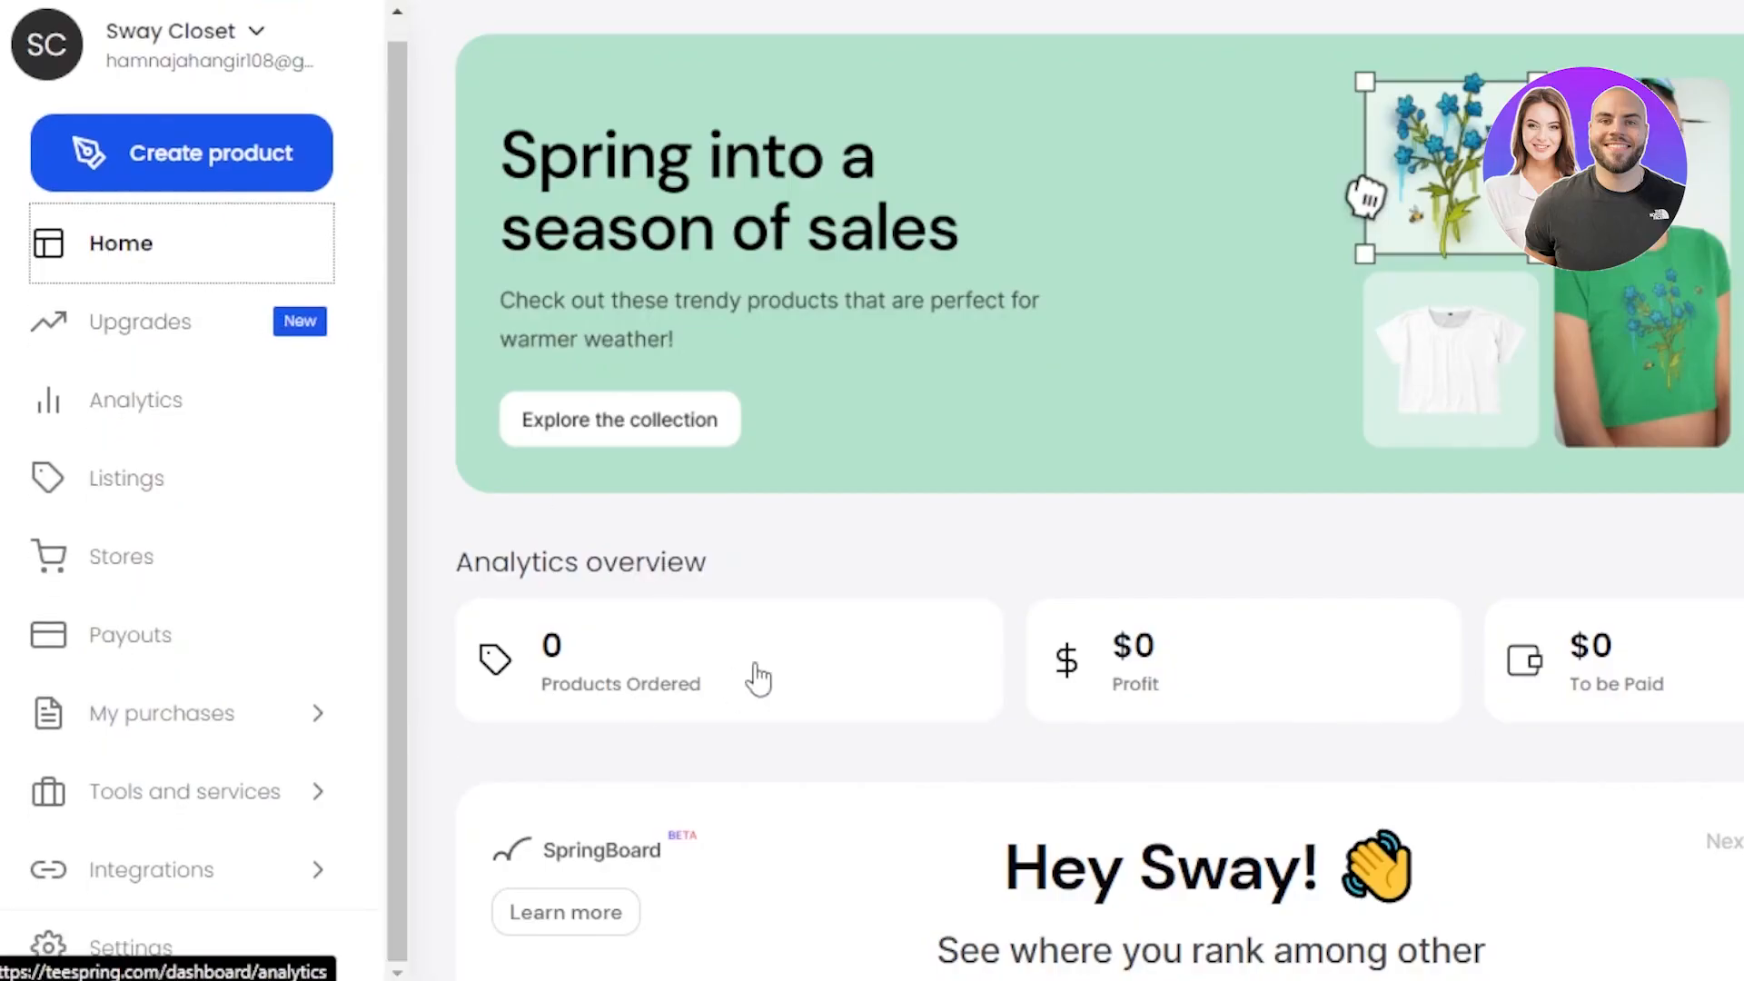